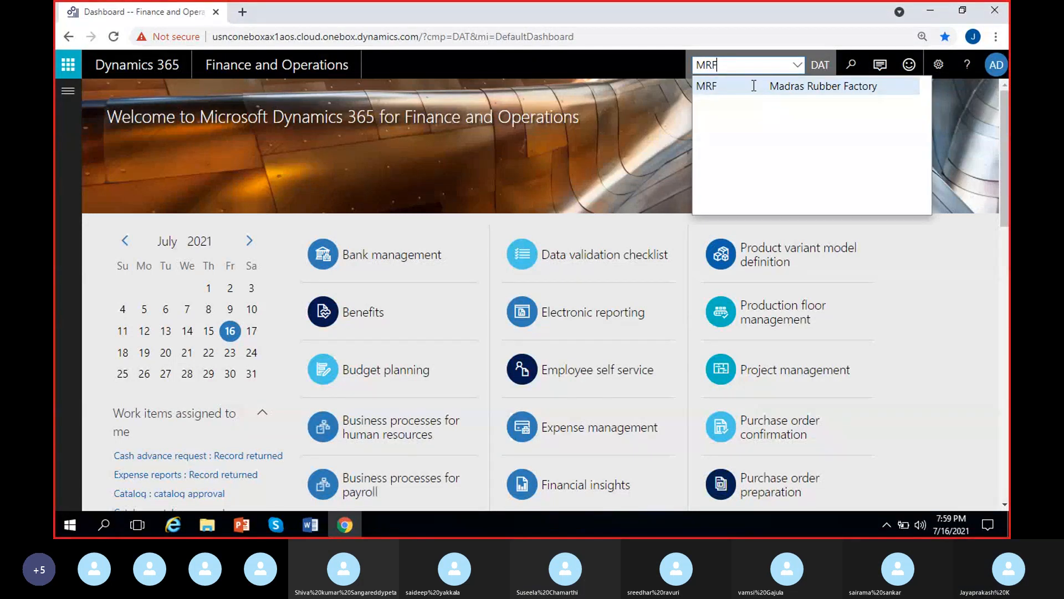
- Switch the active legal entity to MRF, Madras Rubber Factory
left_click(753, 86)
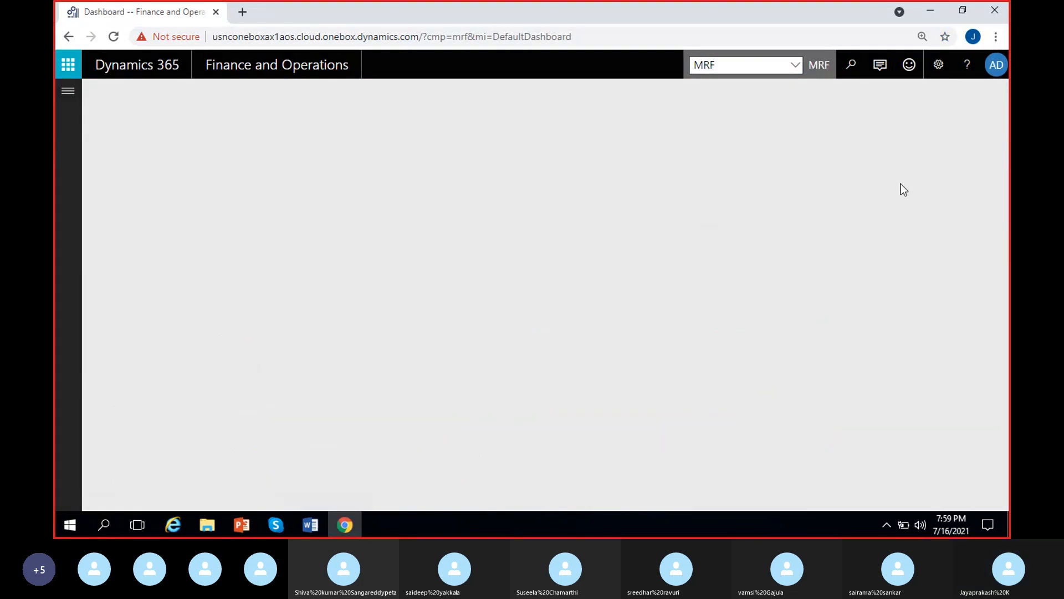
- Switch to the class notes in Word and review the fiscal calendar and ledger calendar entries under Calendars
left_click(310, 524)
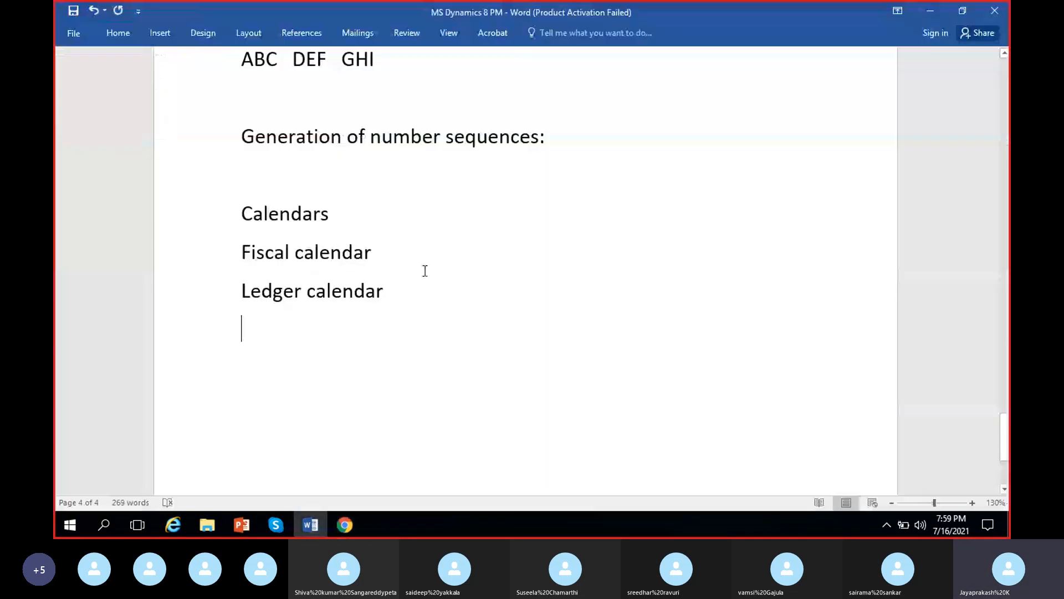
left_click(375, 257)
left_click(391, 291)
left_click(390, 262)
scroll(390, 262, "up", 1)
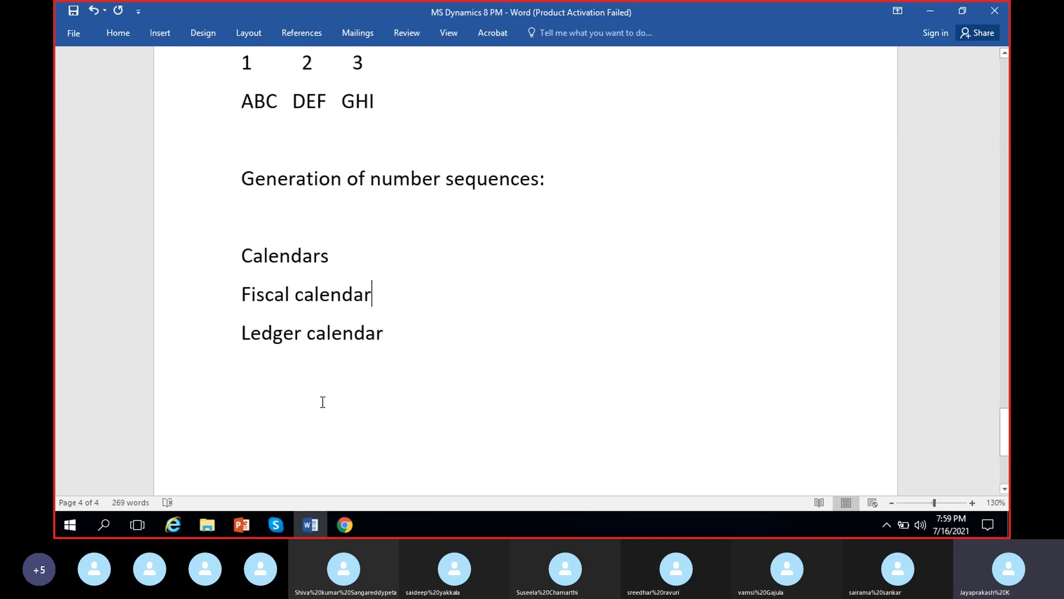
- Return to Dynamics 365 in Chrome, open the General ledger module's Fiscal calendars page and dismiss the editing notice
key("alt+Tab")
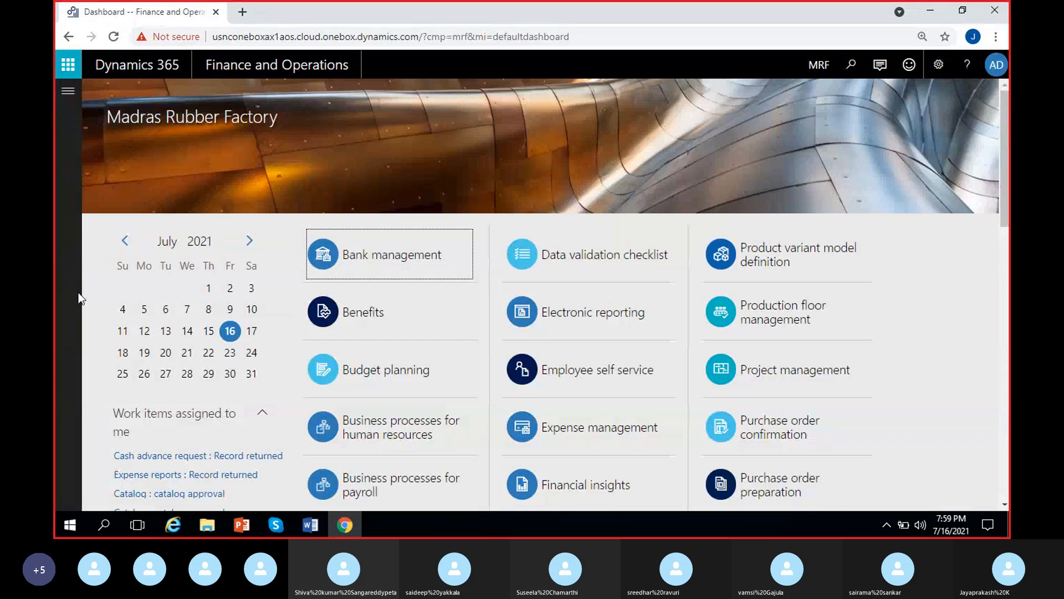
left_click(67, 91)
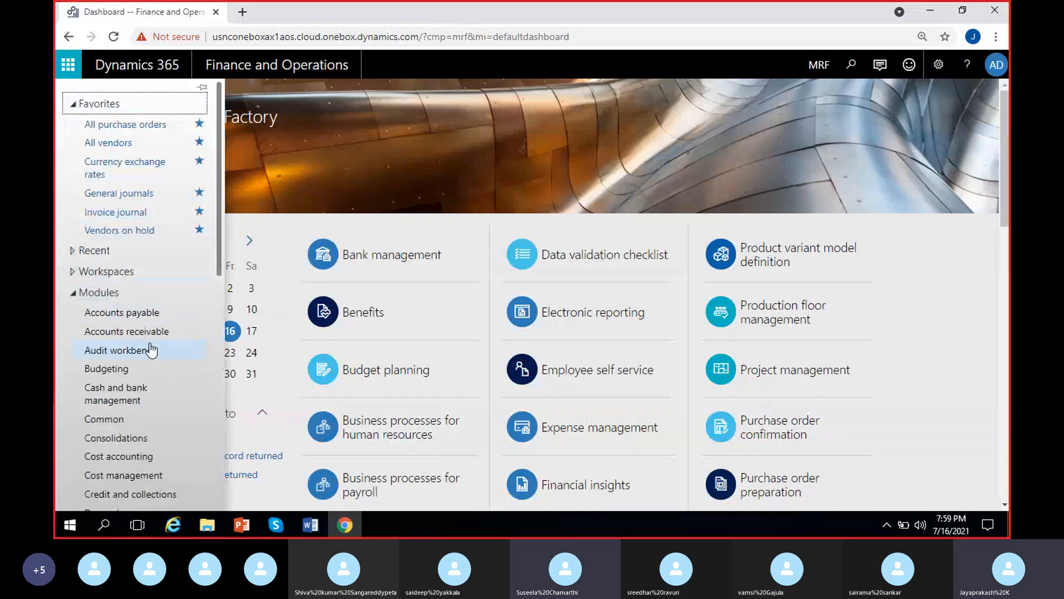
scroll(151, 347, "down", 1)
scroll(150, 304, "down", 2)
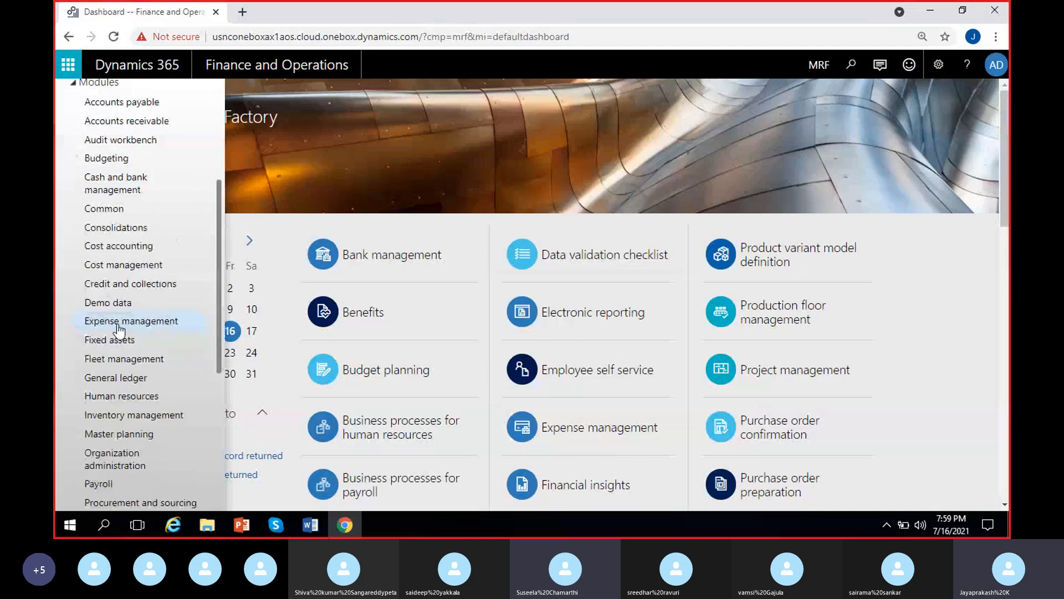
left_click(113, 379)
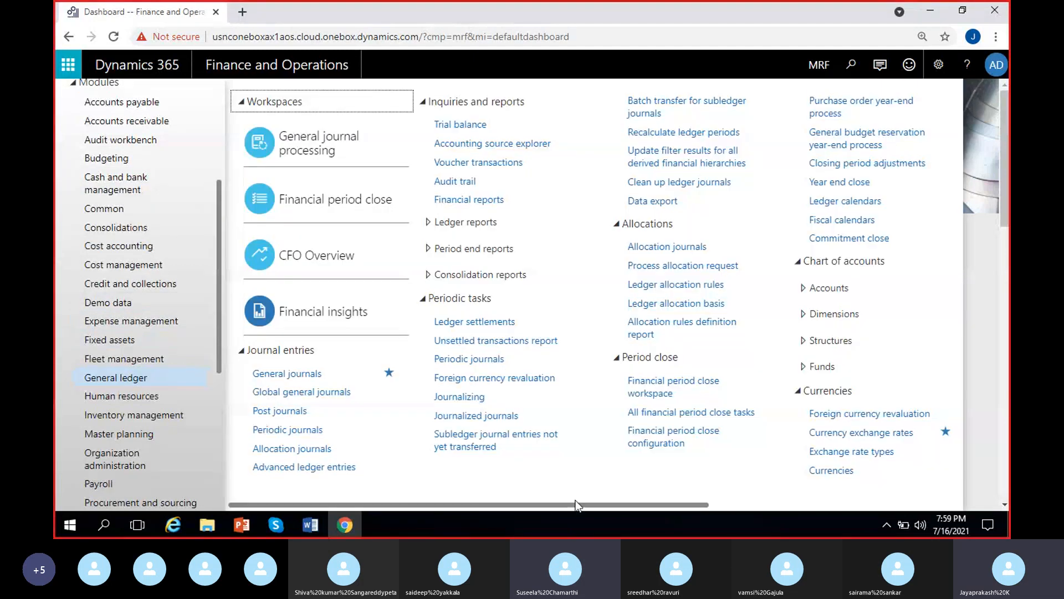
left_click_drag(573, 504, 769, 504)
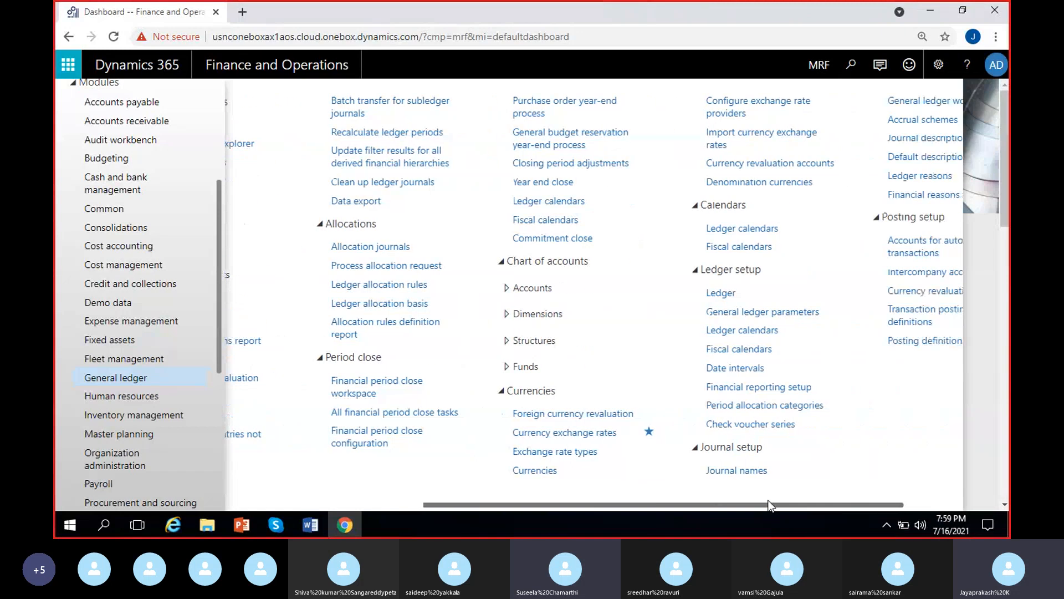
left_click(746, 248)
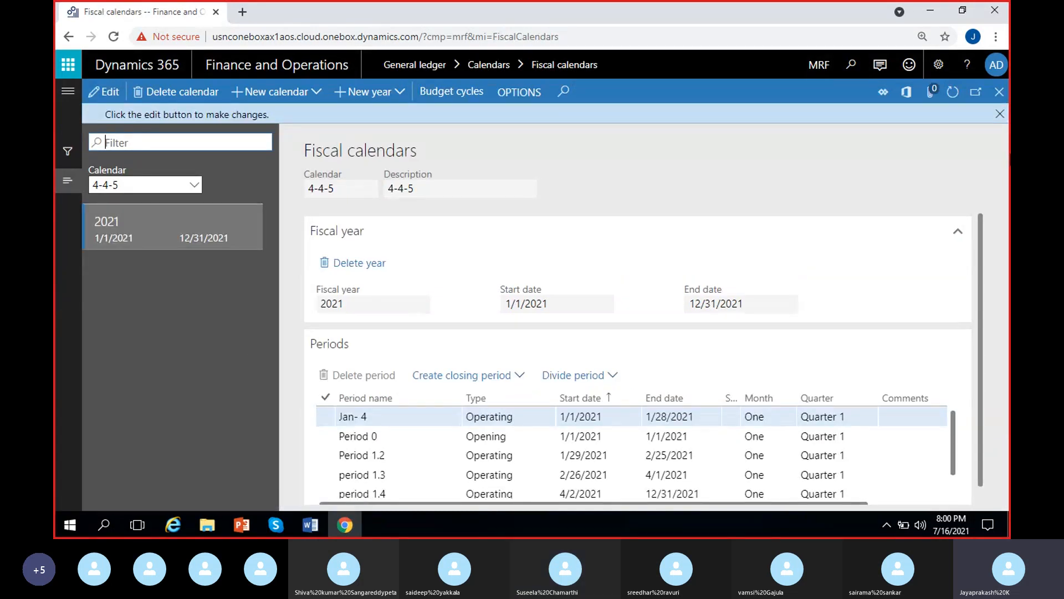
left_click(1000, 113)
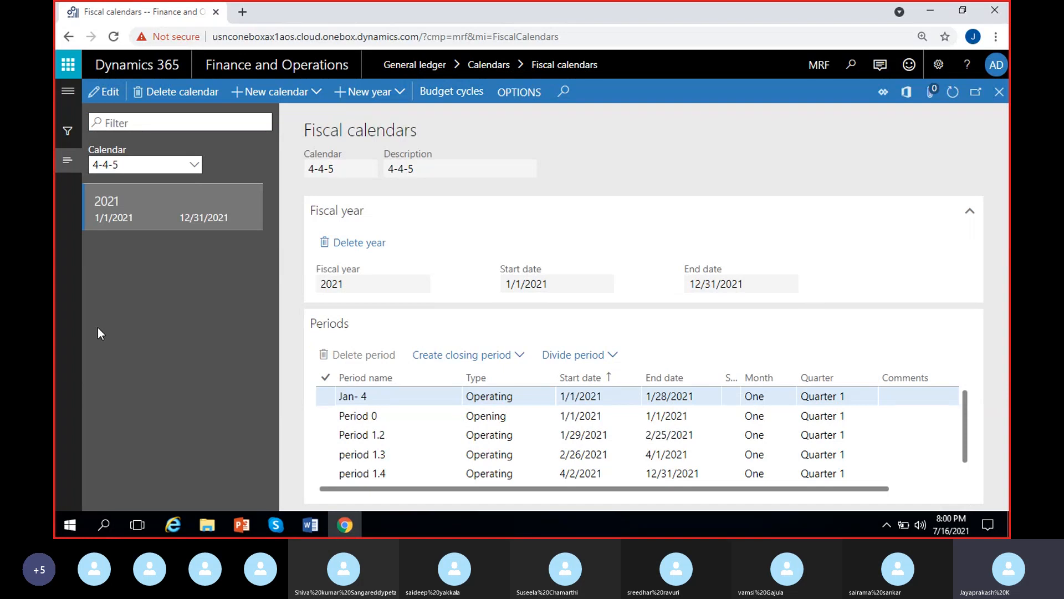
- Select the MRF Cal fiscal calendar and put it in edit mode
left_click(194, 166)
left_click(194, 166)
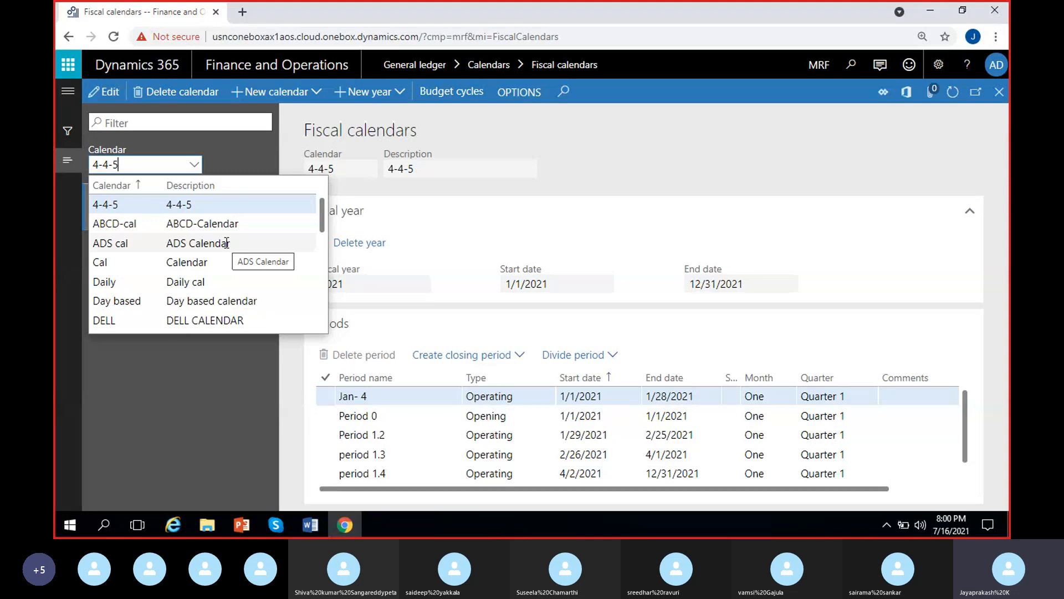
scroll(227, 242, "down", 2)
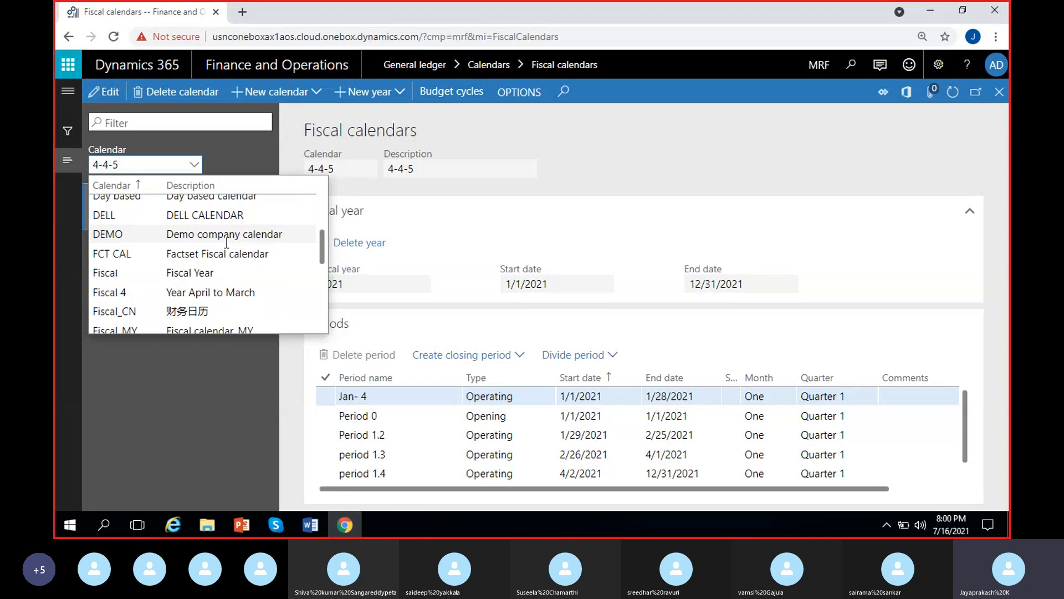
scroll(227, 243, "down", 3)
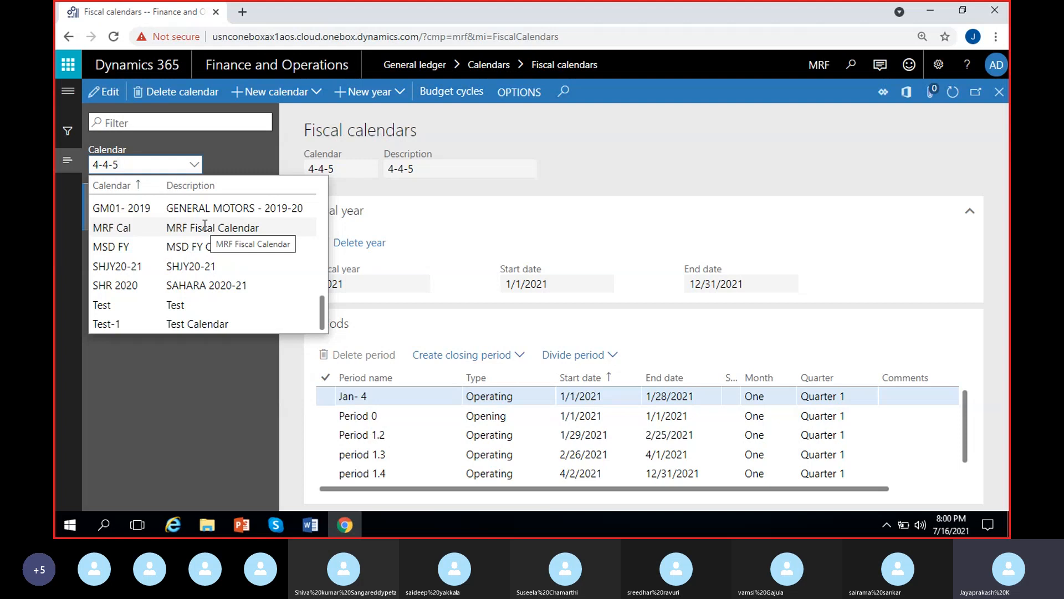
left_click(205, 226)
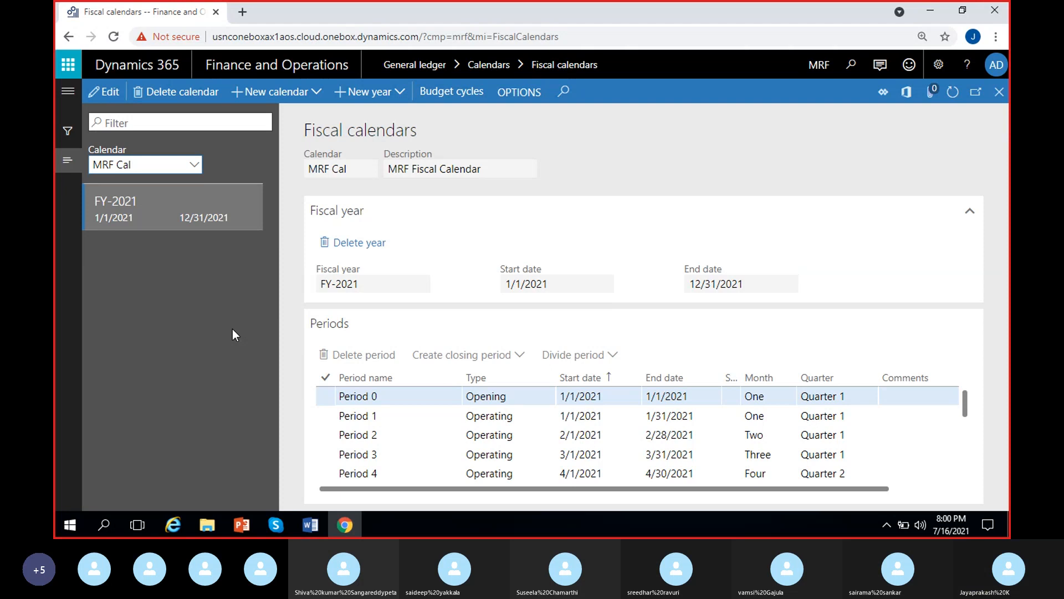
left_click(106, 92)
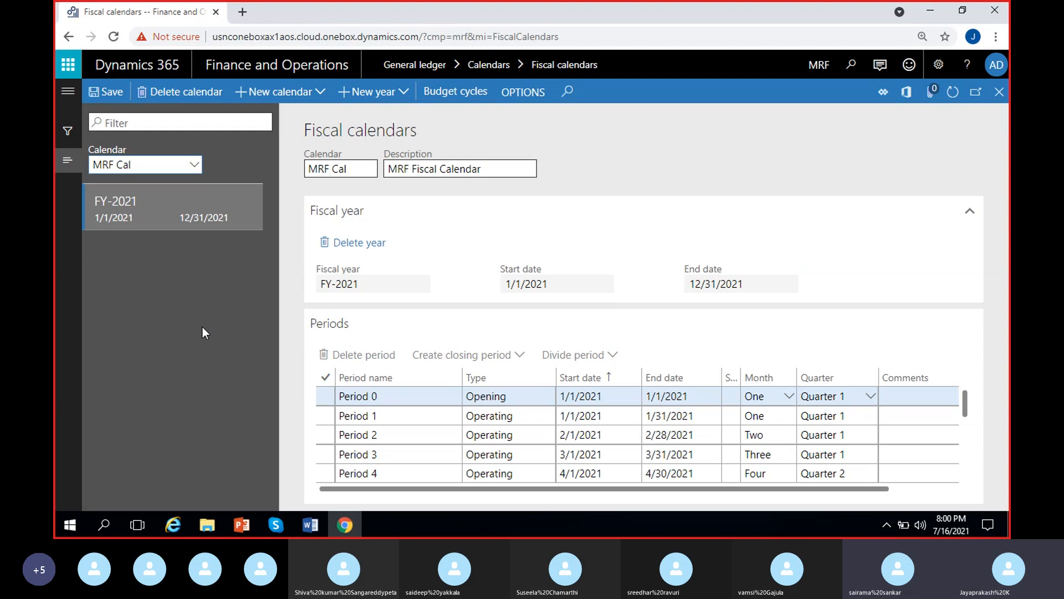
- Switch to the Skype call, unmute the microphone and return to the Fiscal calendars page
left_click(275, 525)
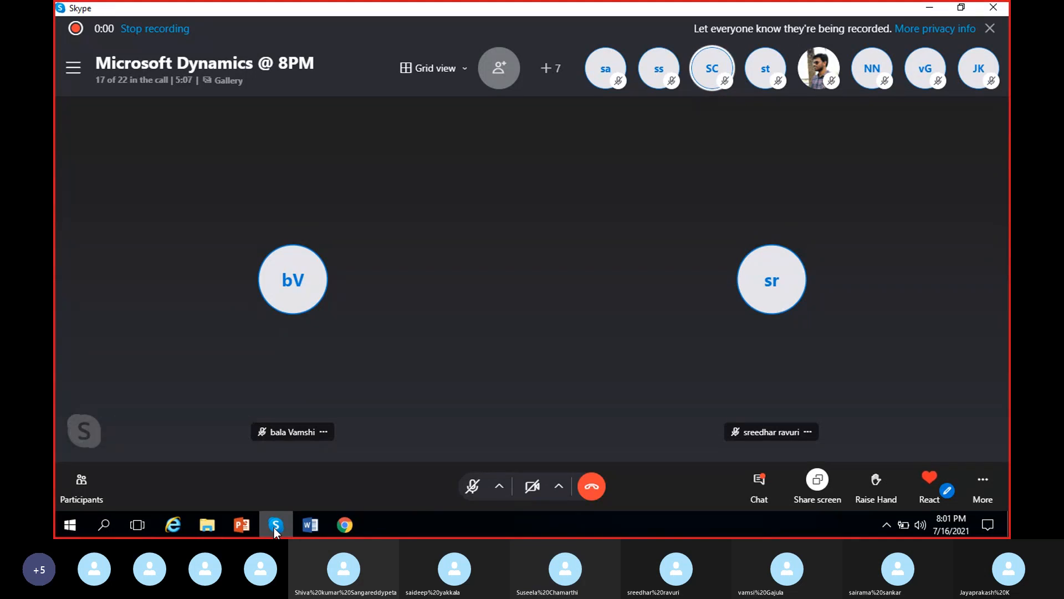
left_click(472, 486)
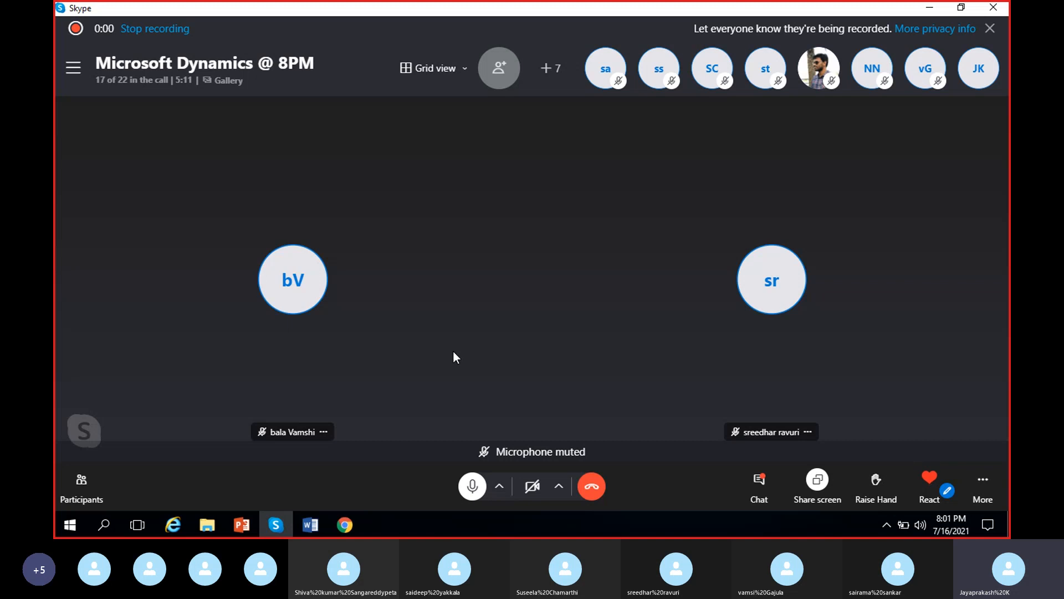
left_click(277, 527)
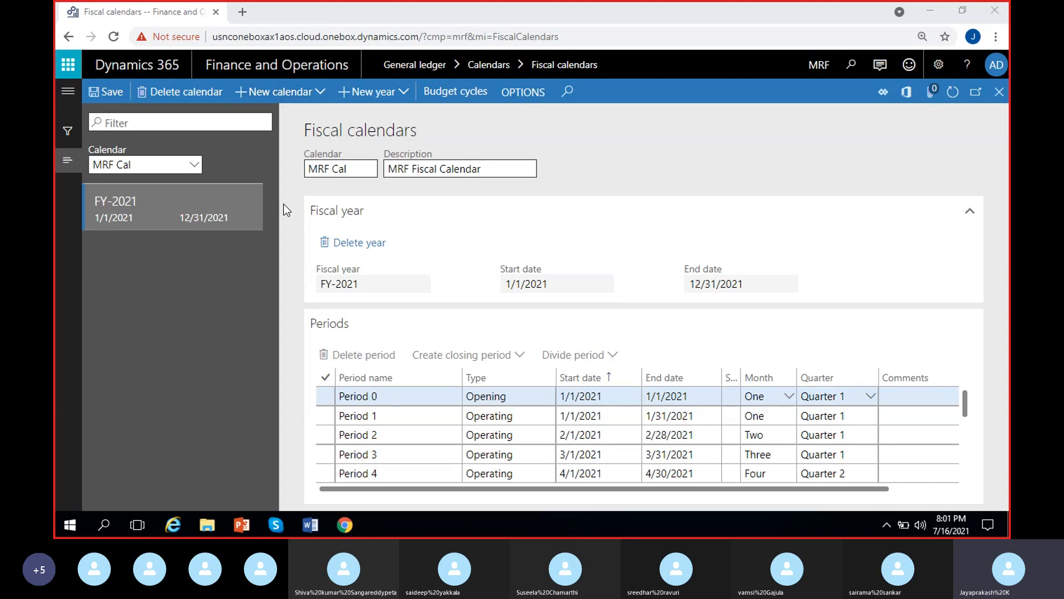
- Start a new fiscal calendar with Test-2 as both its calendar name and description
left_click(310, 94)
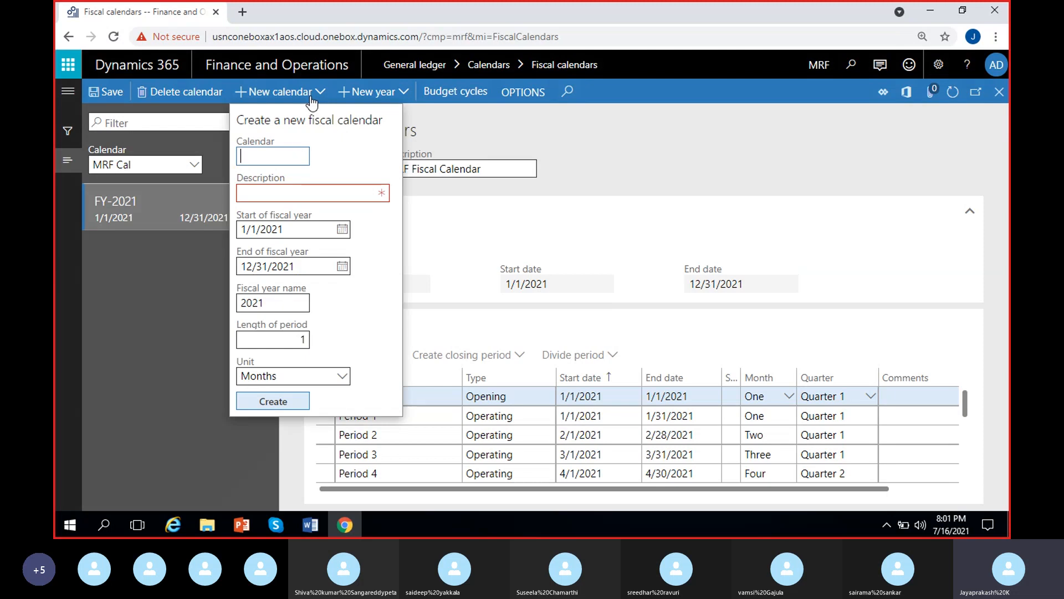
type("Test")
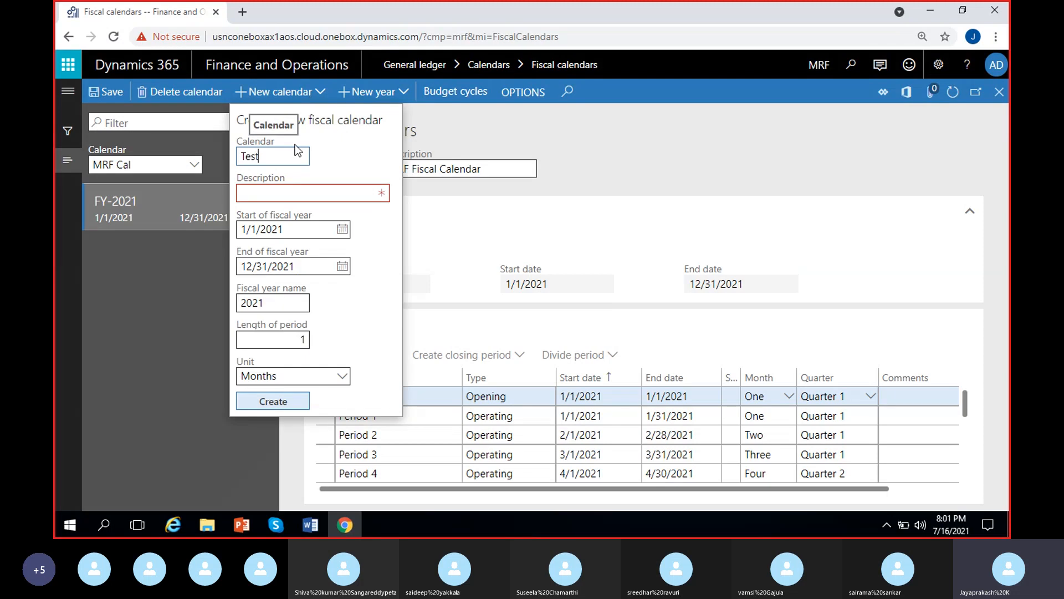
type("-2")
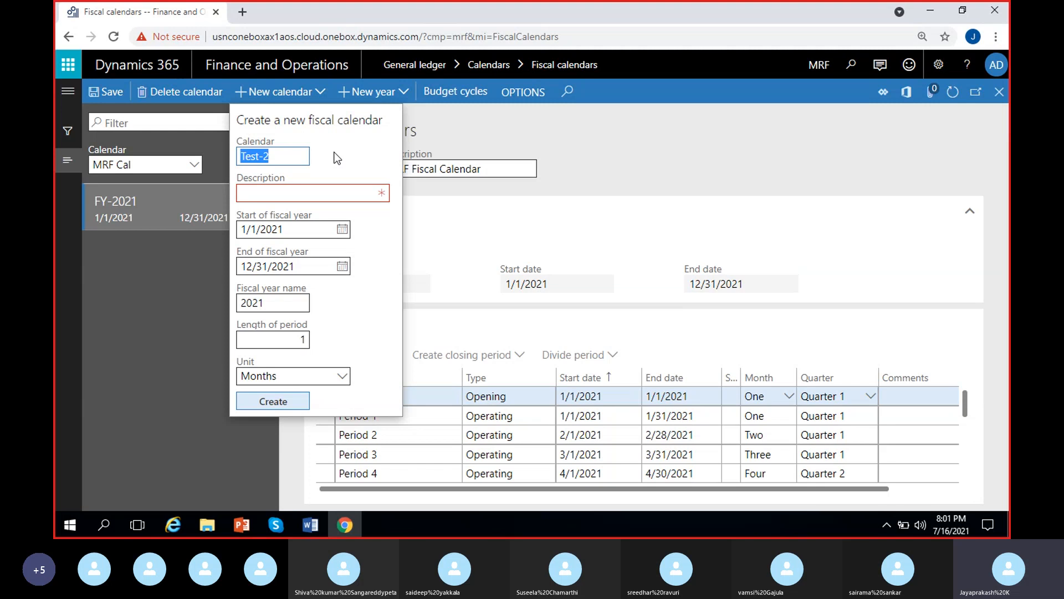
left_click(311, 193)
type("Test-2")
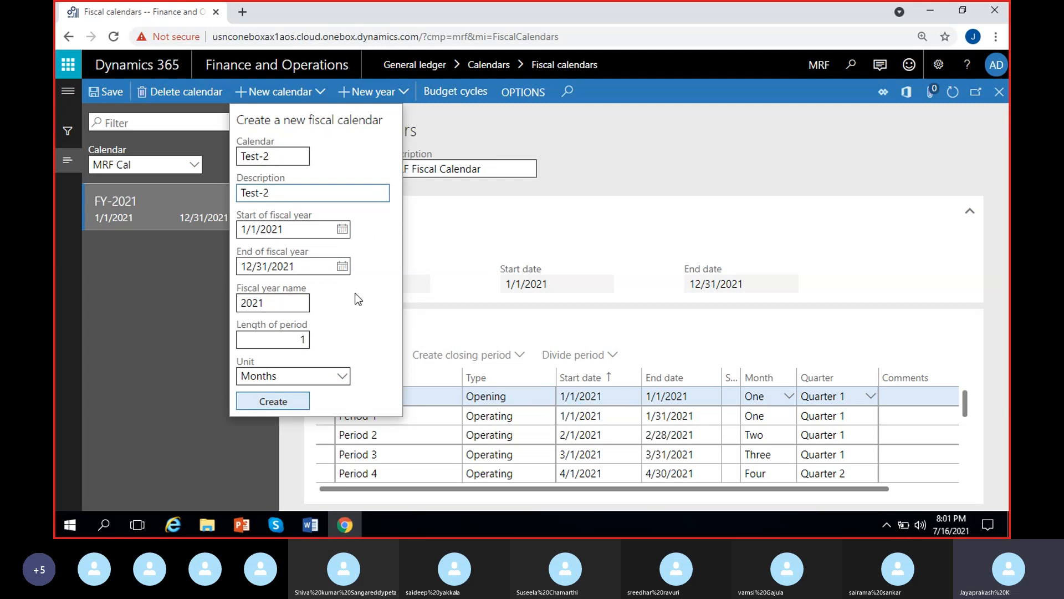
- Set the new calendar's fiscal year name to BY-2021
left_click(259, 303)
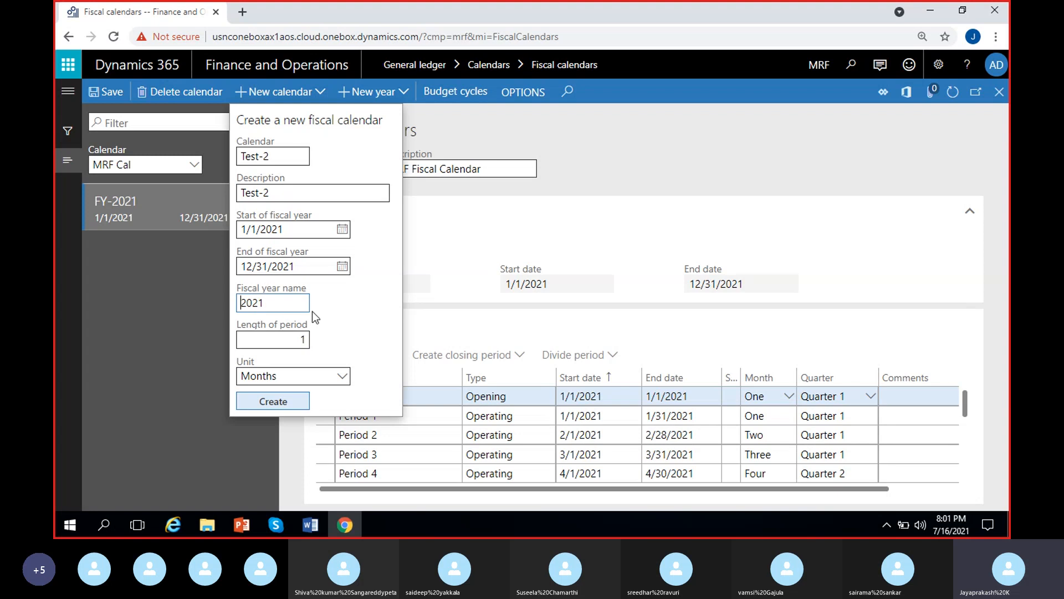
type("FY-")
key("BackSpace")
key("BackSpace")
key("BackSpace")
type("BY-")
left_click(303, 341)
key("BackSpace")
left_click(302, 340)
type("1")
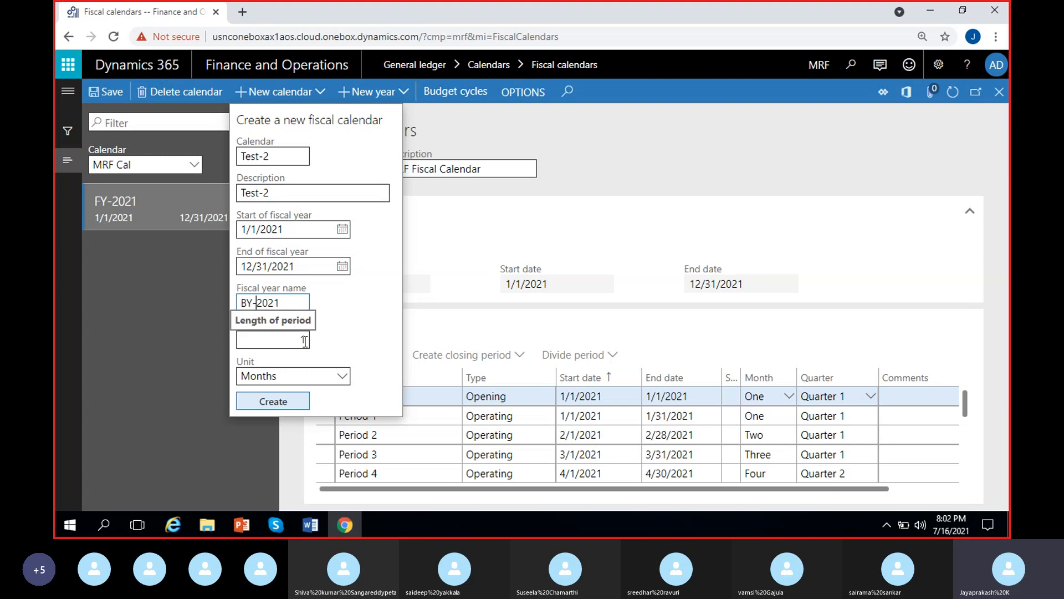
- Replace the fiscal year name's prefix so that it reads FY-2021
left_click(326, 329)
key("BackSpace")
key("BackSpace")
key("BackSpace")
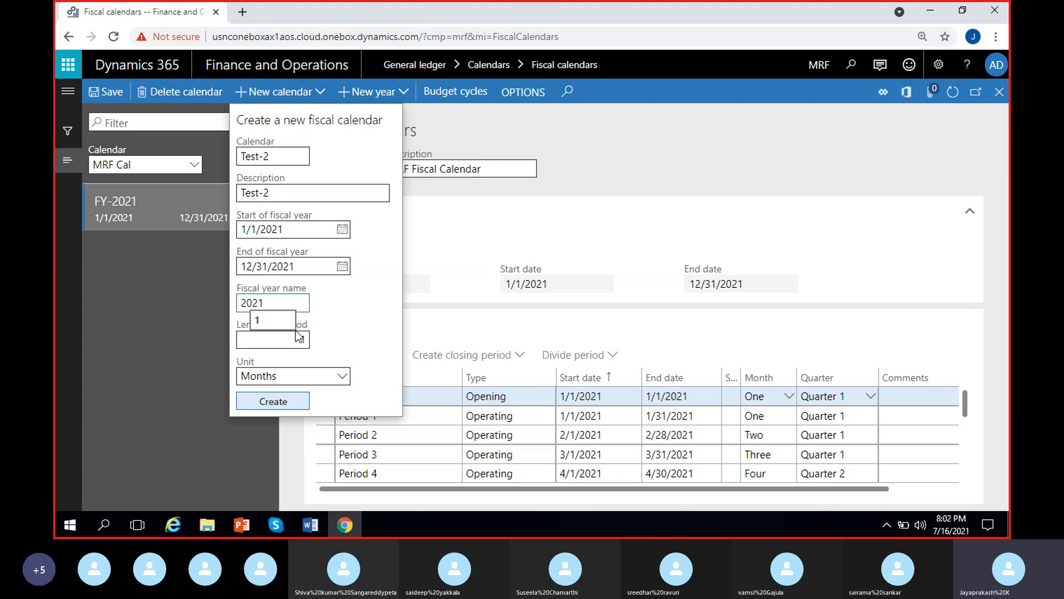
type("FY-")
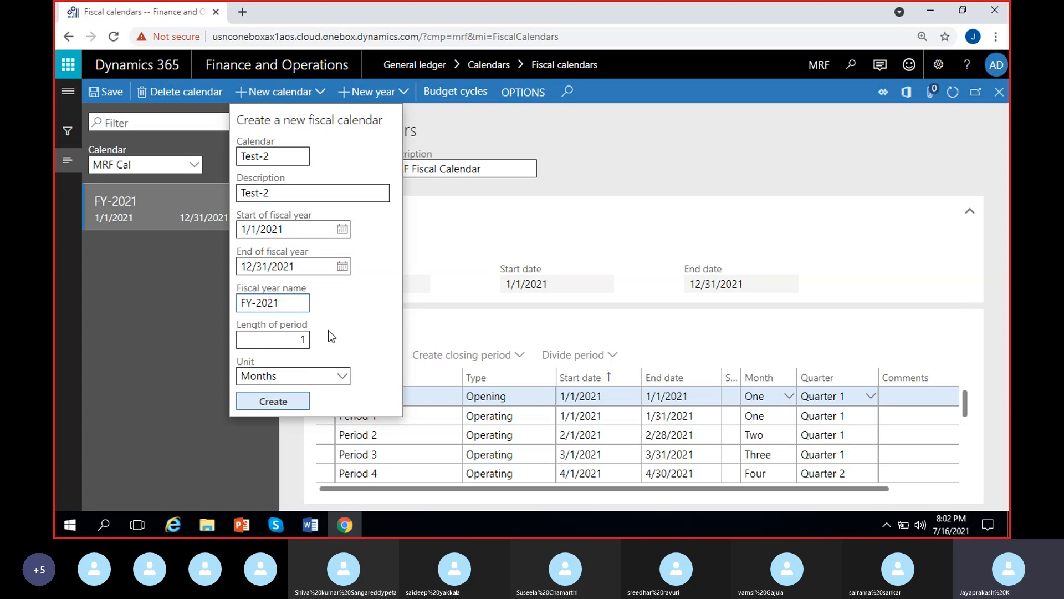
- Try Years and Days as the period unit and set it back to Months
left_click(343, 379)
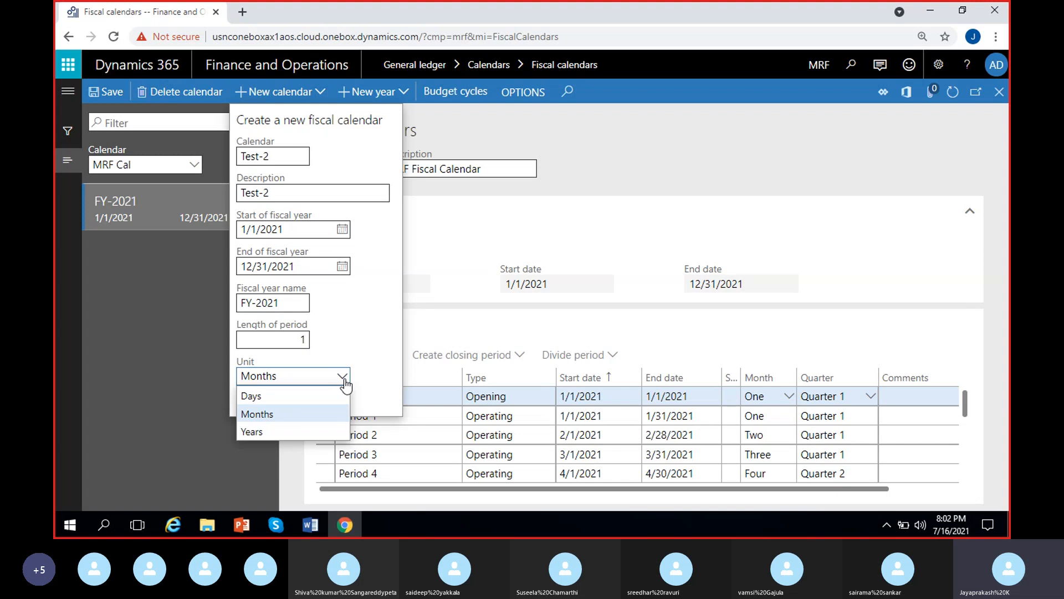
left_click(315, 431)
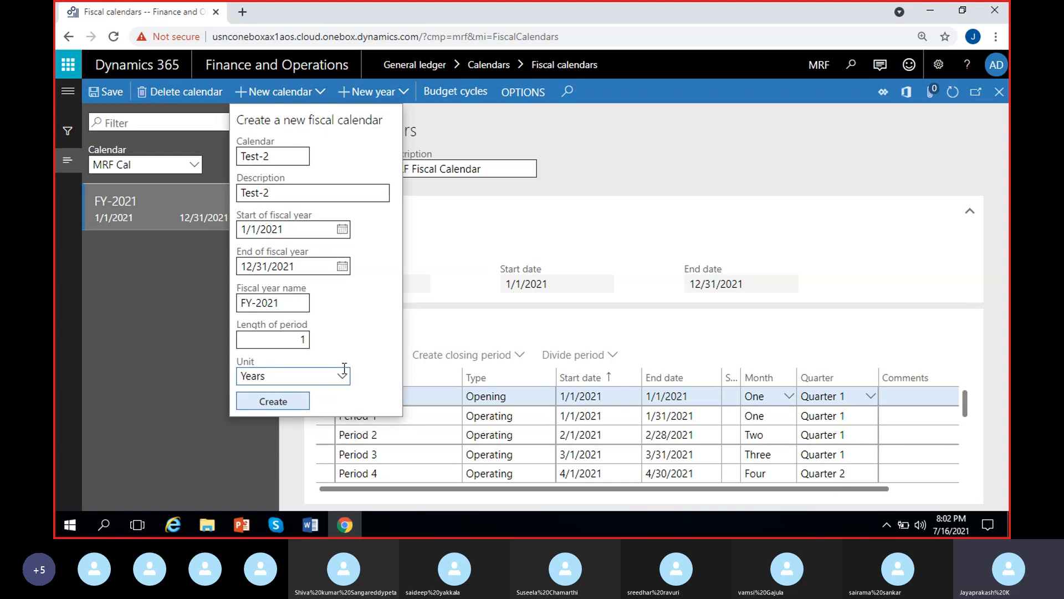
left_click(344, 377)
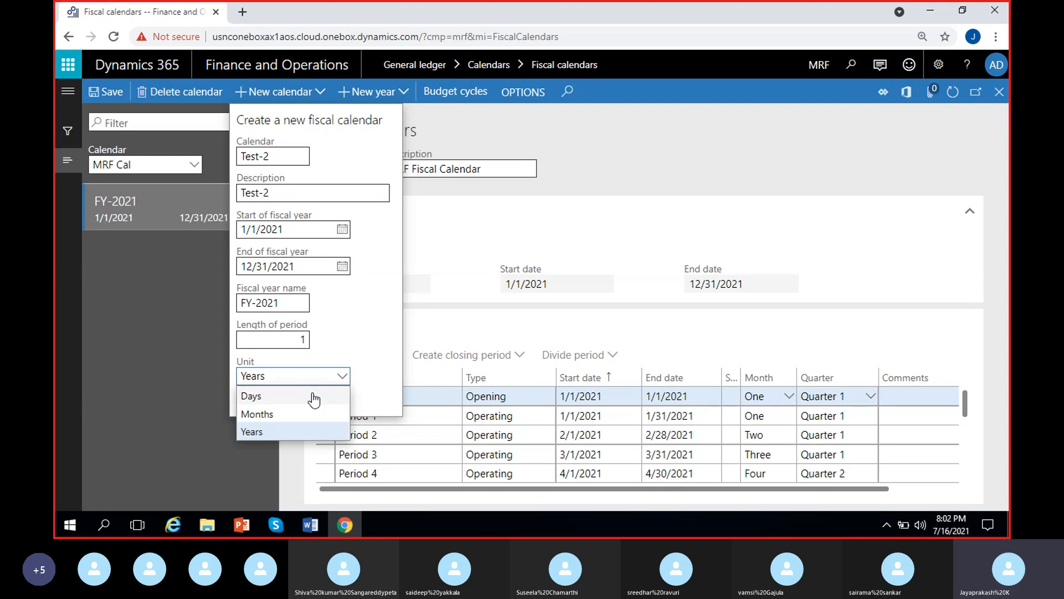
left_click(314, 397)
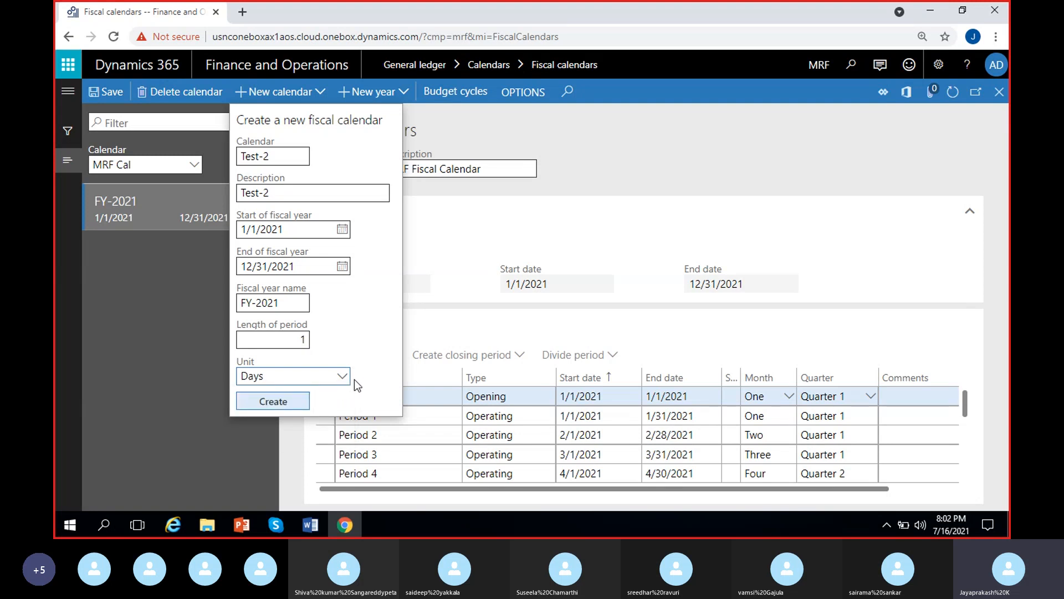
left_click(343, 378)
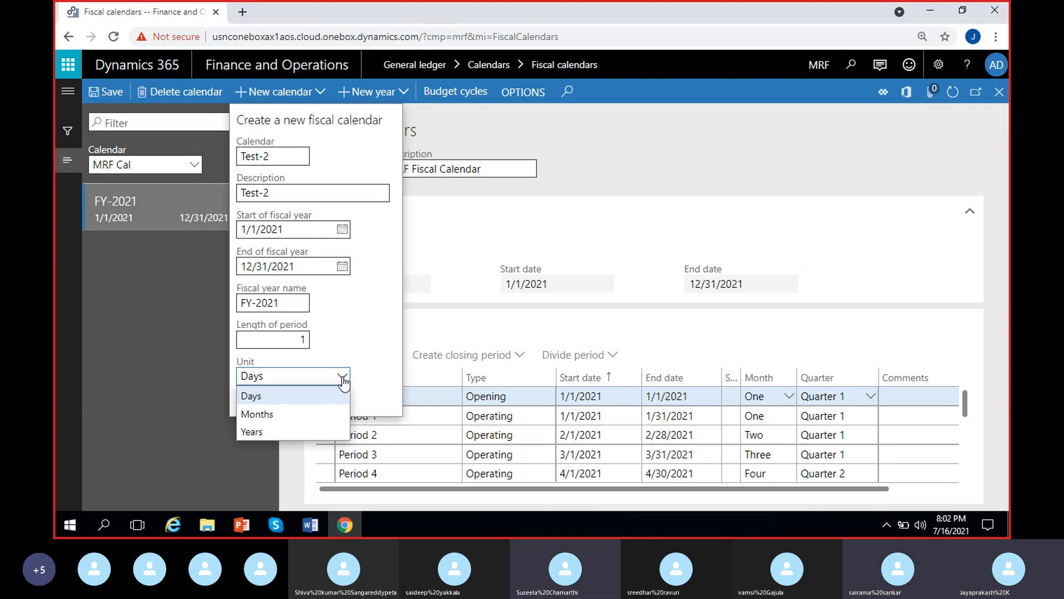
left_click(329, 414)
- Set the new fiscal calendar's length of period to 3
left_click(304, 341)
type("1")
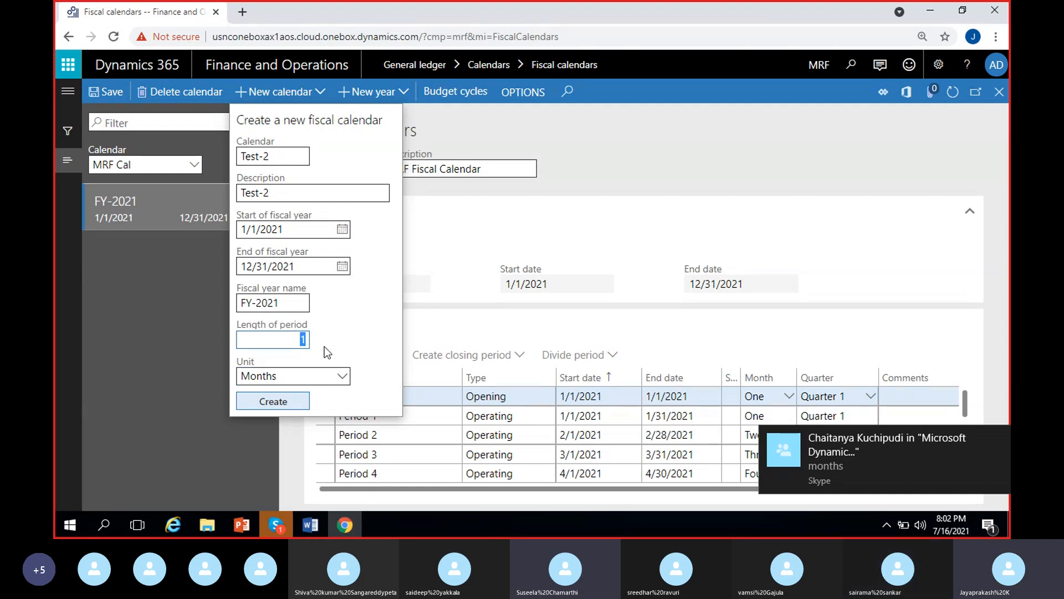
type("3")
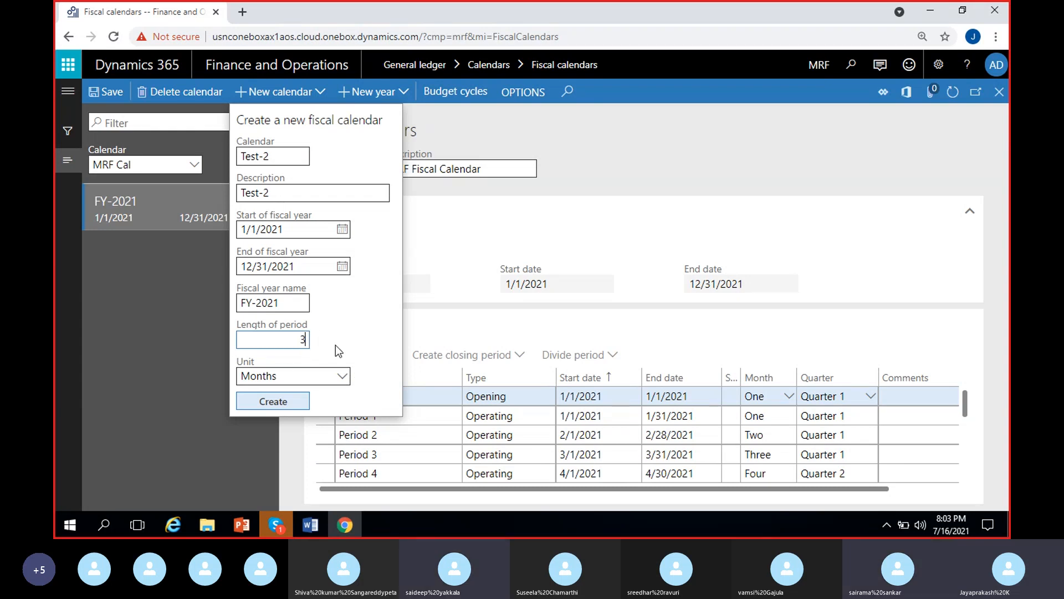
- Set the new fiscal calendar's period unit to Days and its length of period to 7
left_click(342, 376)
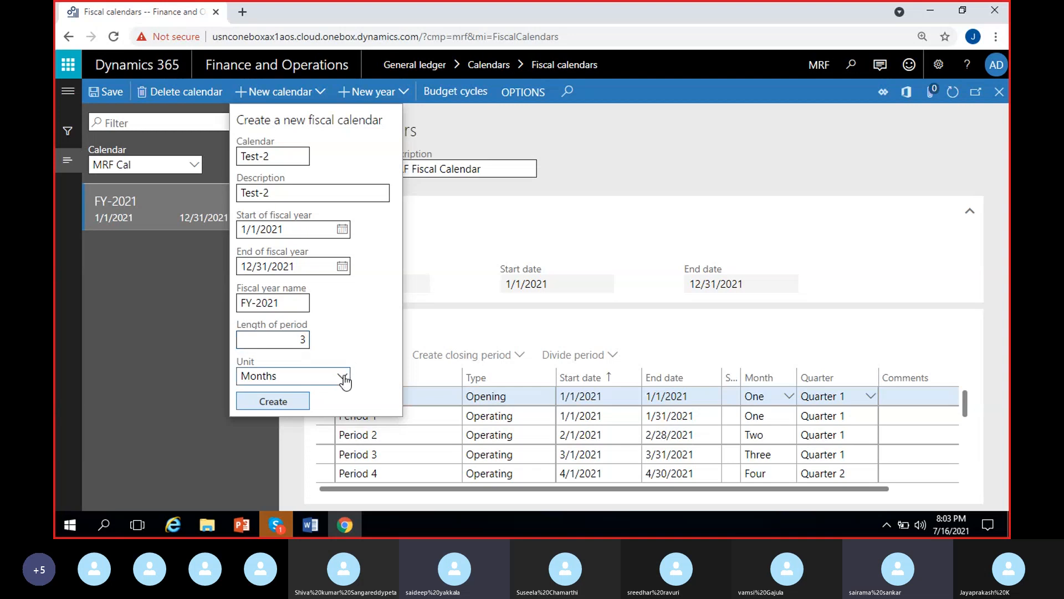
left_click(305, 395)
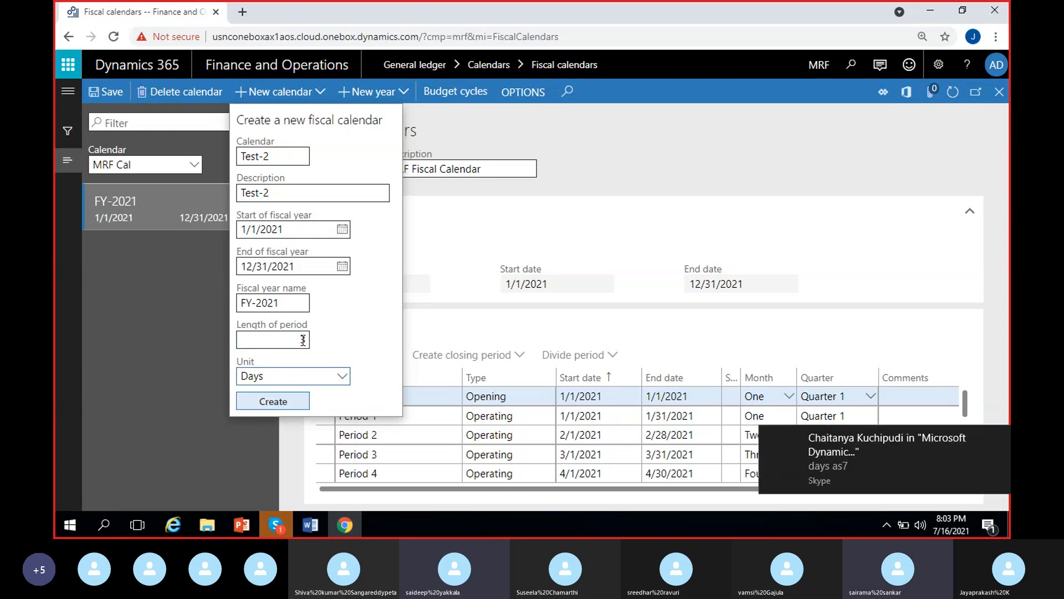
key("shift+Tab")
type("7")
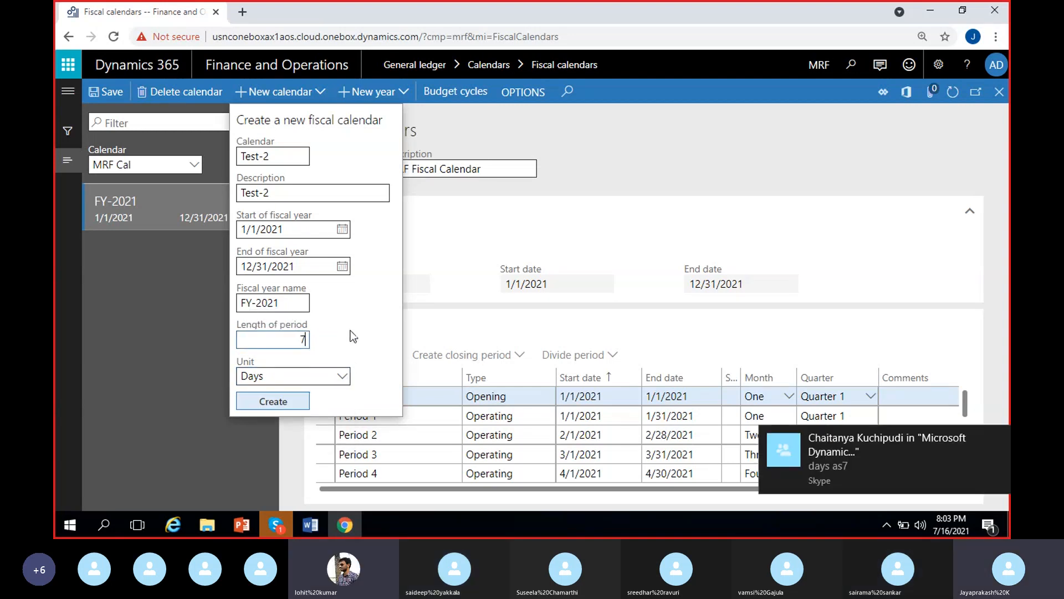
left_click(336, 373)
left_click(338, 340)
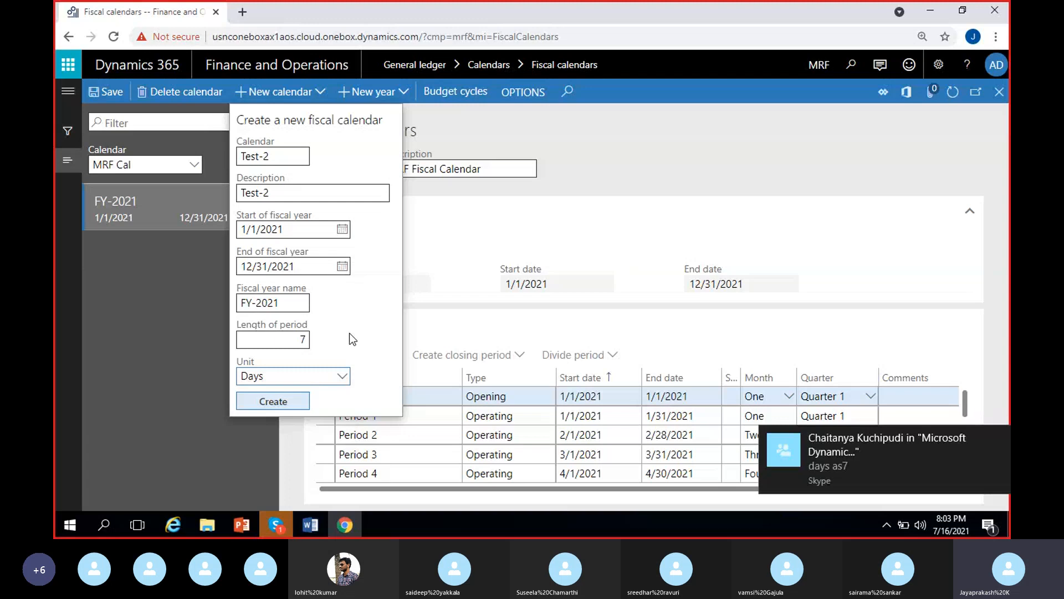
left_click(1000, 434)
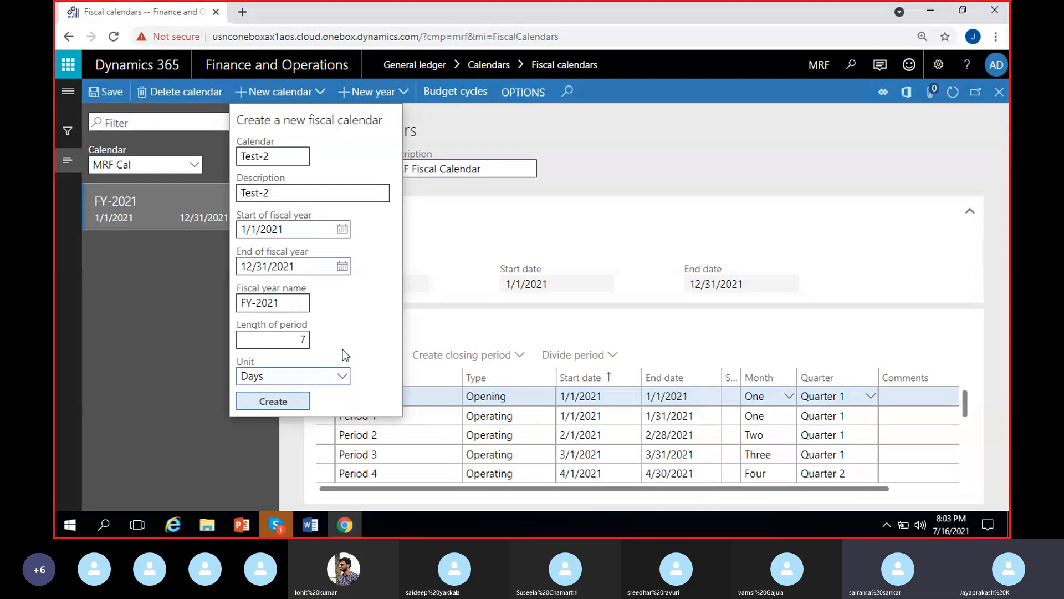
- Change the length of period to 15 days and create the Test-2 fiscal calendar
left_click(299, 339)
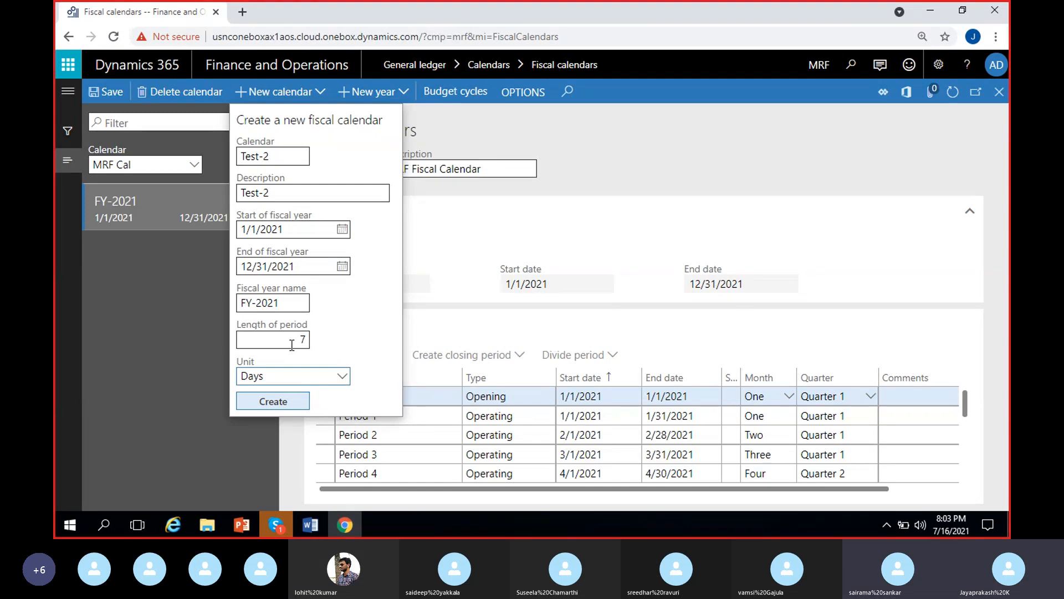
left_click(342, 344)
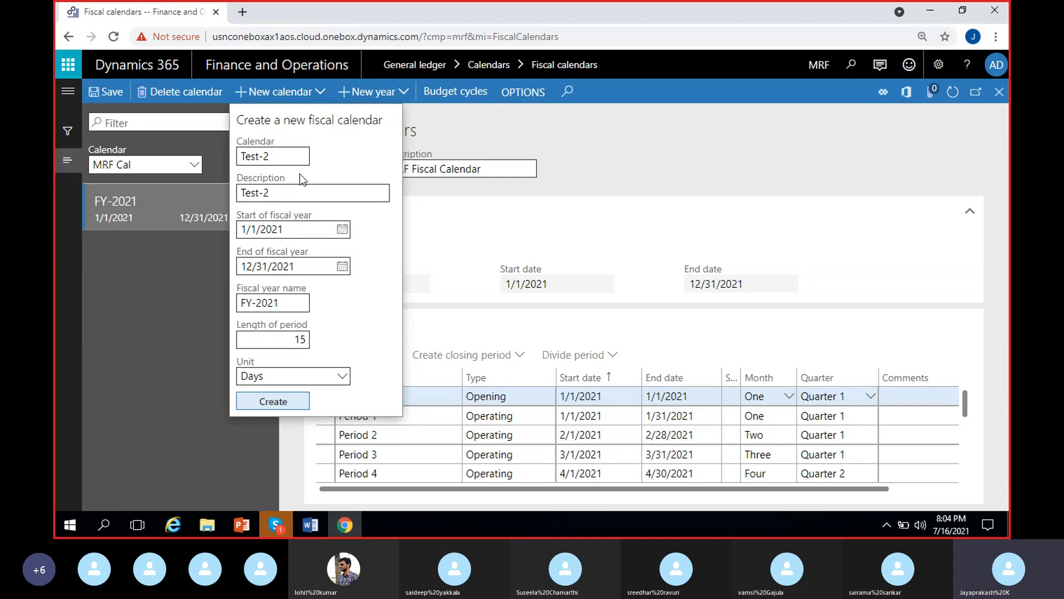
left_click(303, 401)
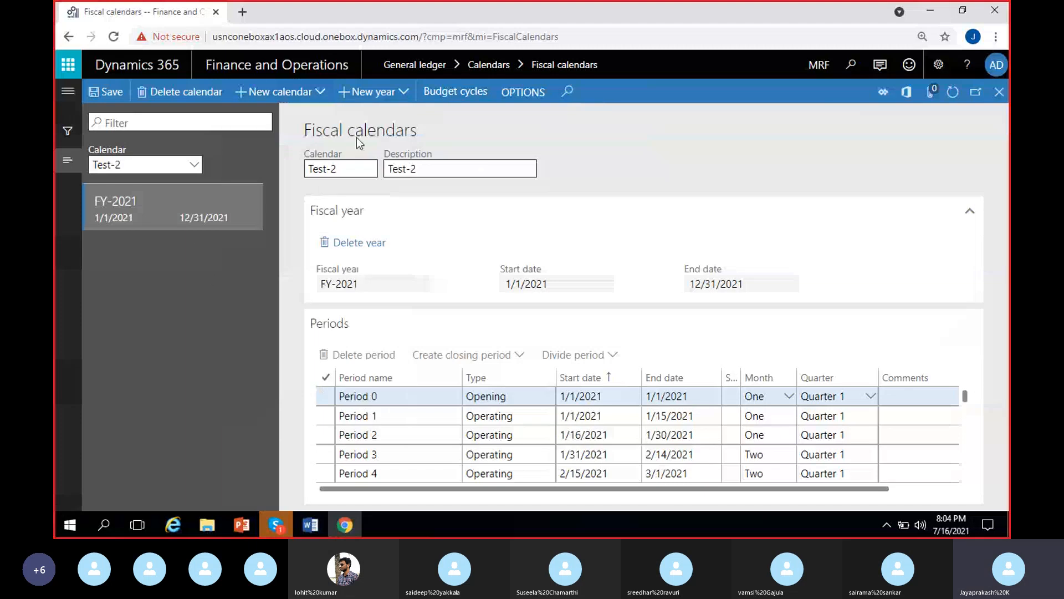
- Try adding a fiscal year to Test-2 with copying from the last fiscal year turned off
left_click(388, 94)
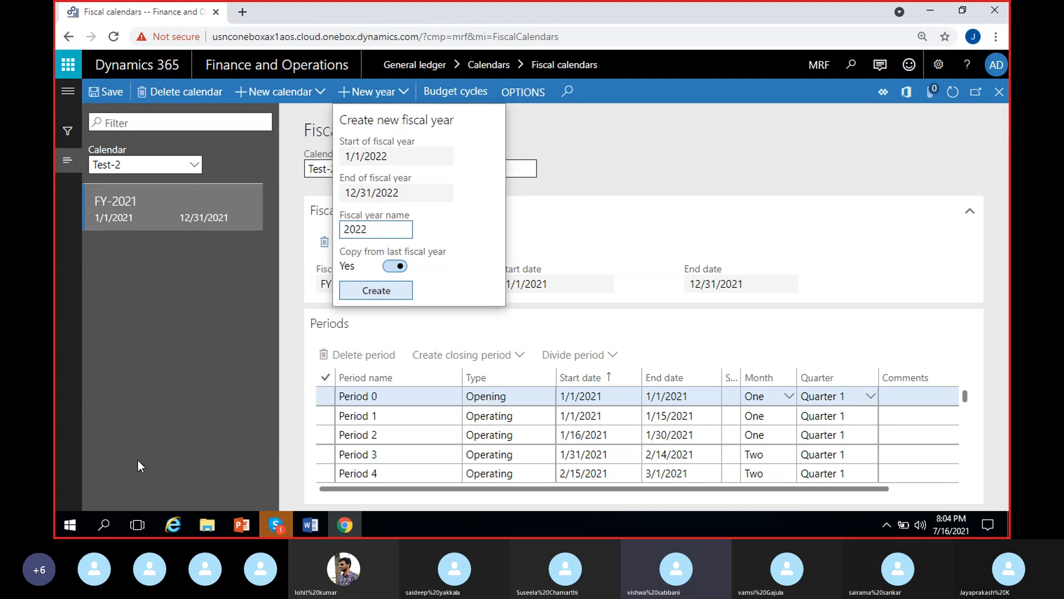
left_click(395, 268)
left_click(415, 156)
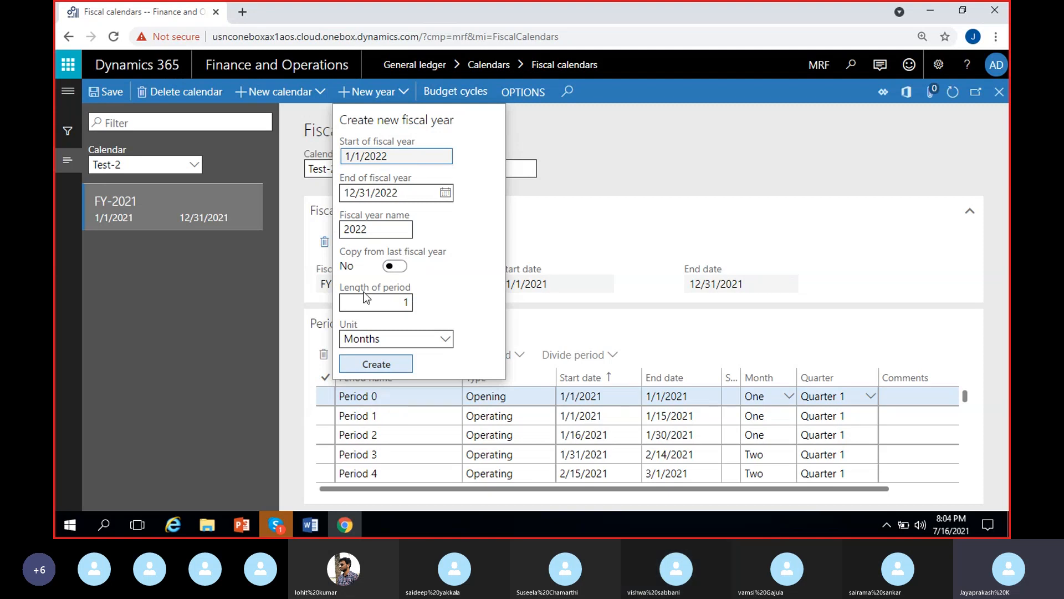
left_click(283, 295)
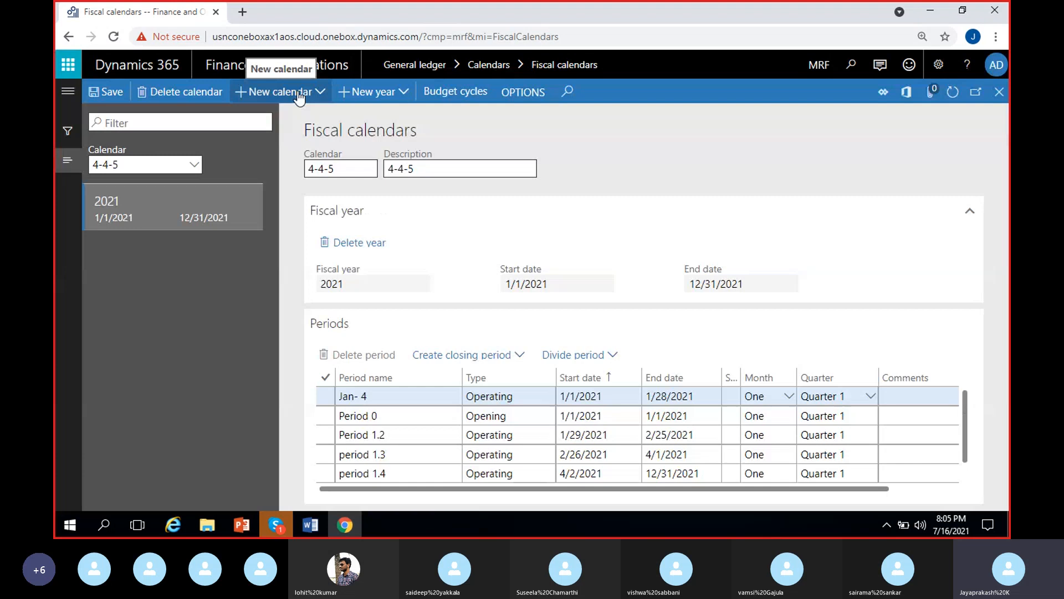
- Start a new fiscal calendar with Test-2 as both its name and description
left_click(299, 96)
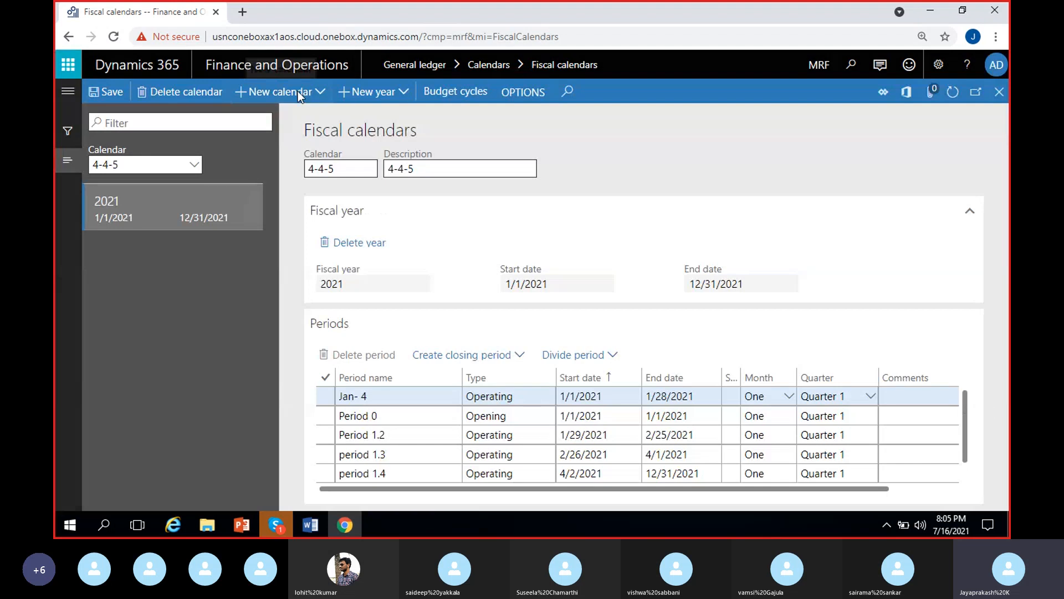
type("Test-2")
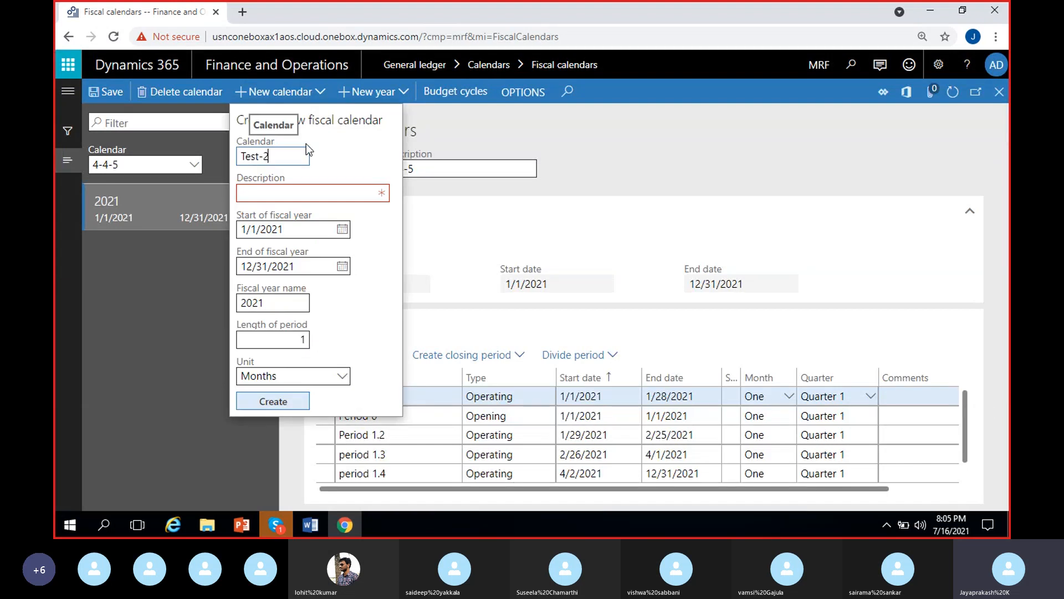
left_click(331, 194)
type("Test-2")
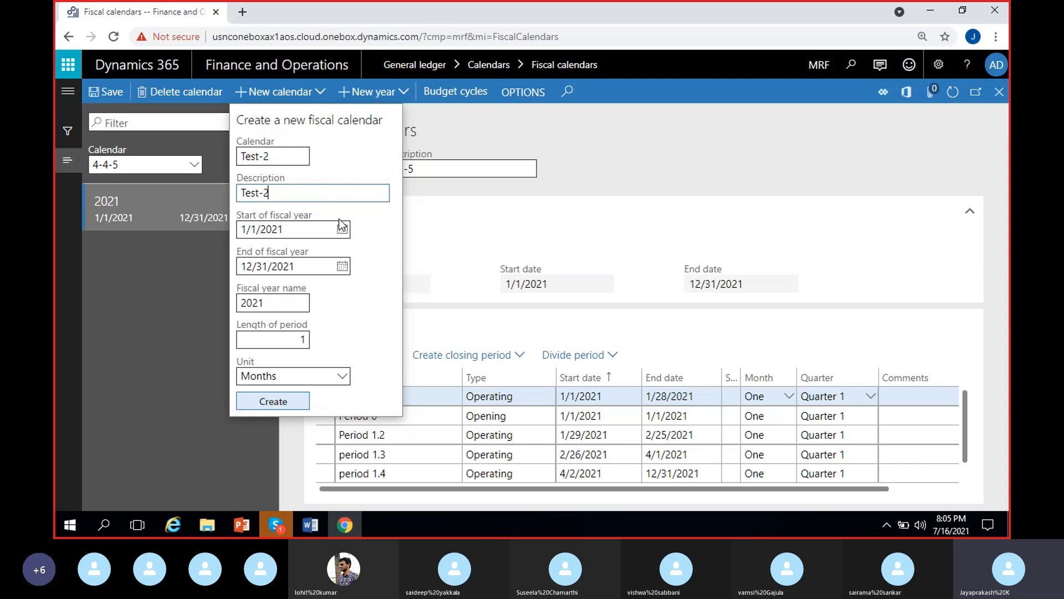
key("F12")
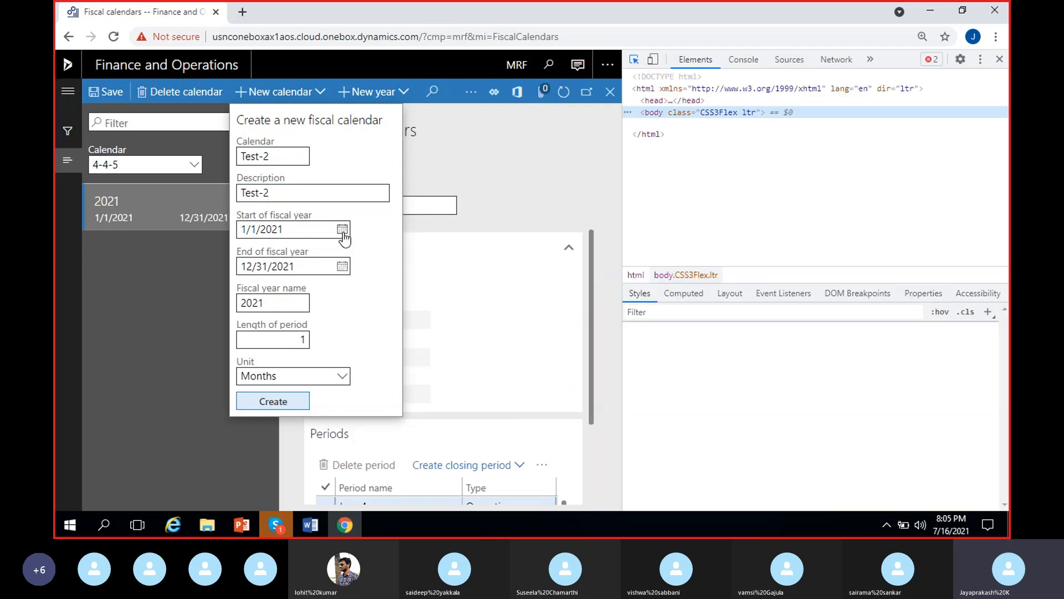
left_click(1000, 63)
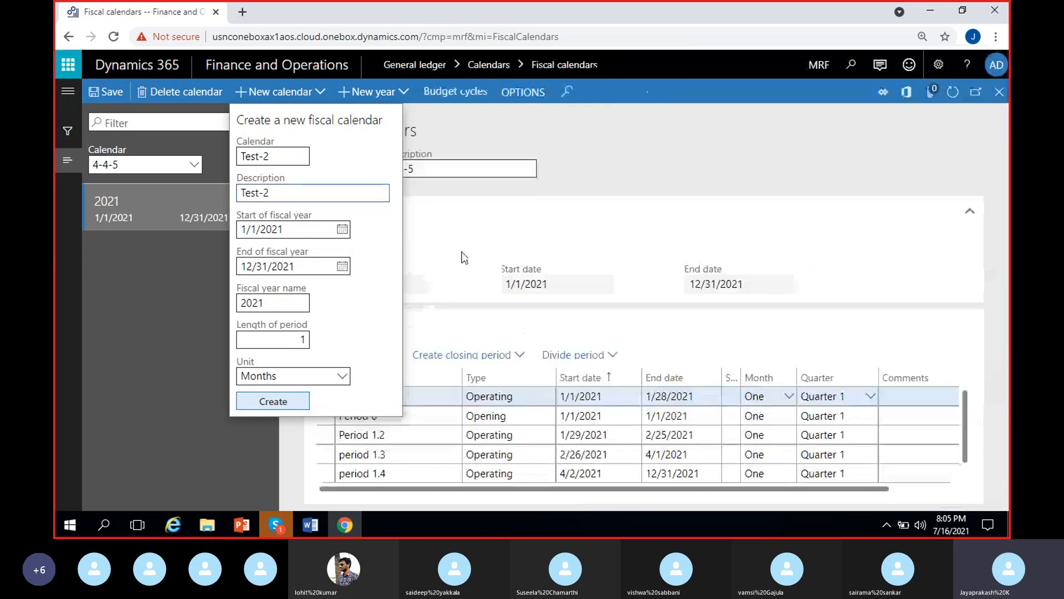
- Set the new calendar's start of fiscal year to 1/1/2011
left_click(342, 230)
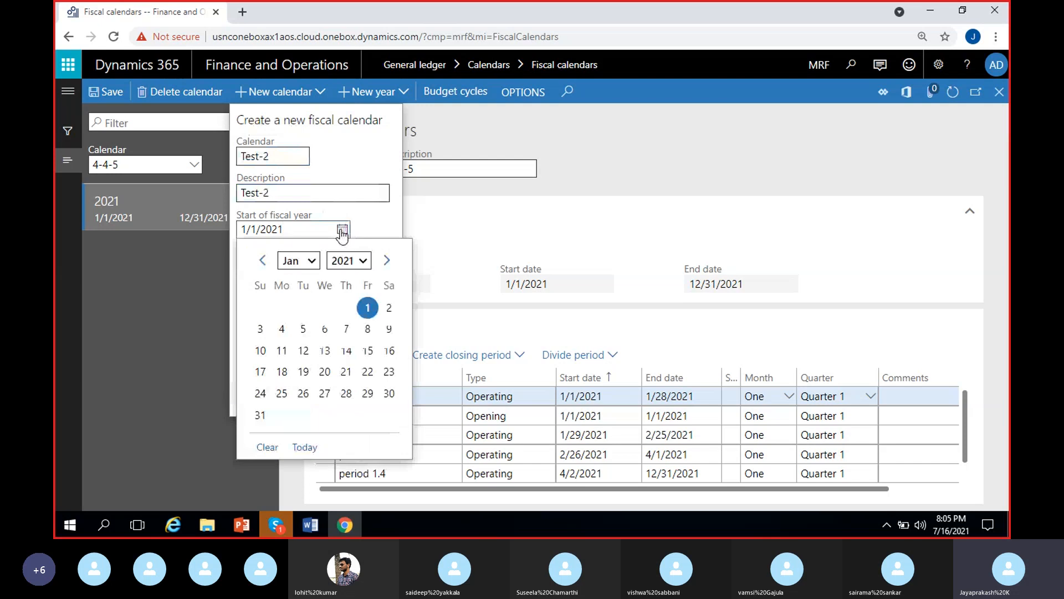
left_click(357, 261)
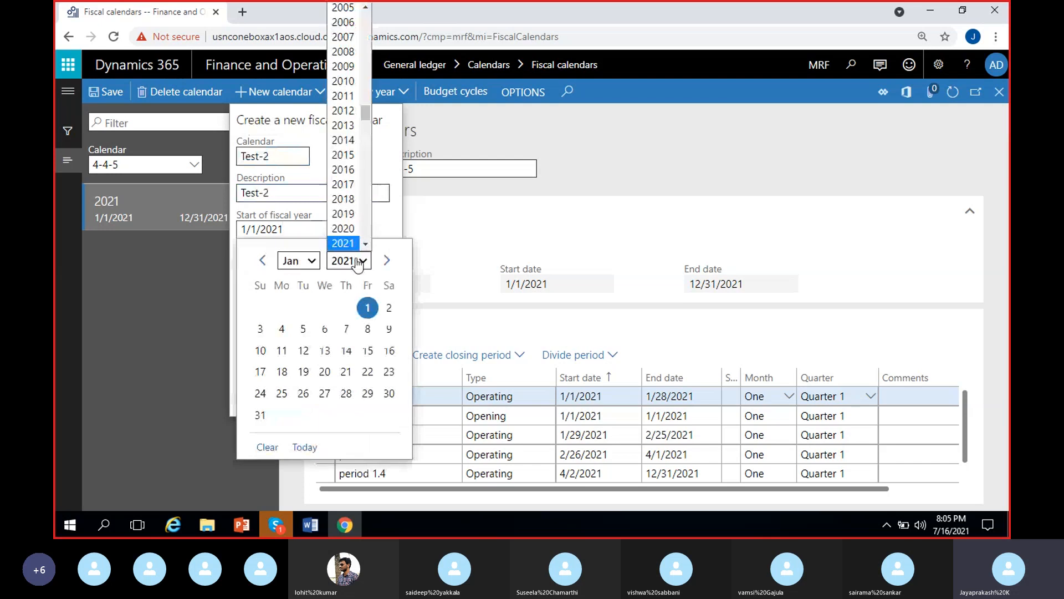
left_click(343, 96)
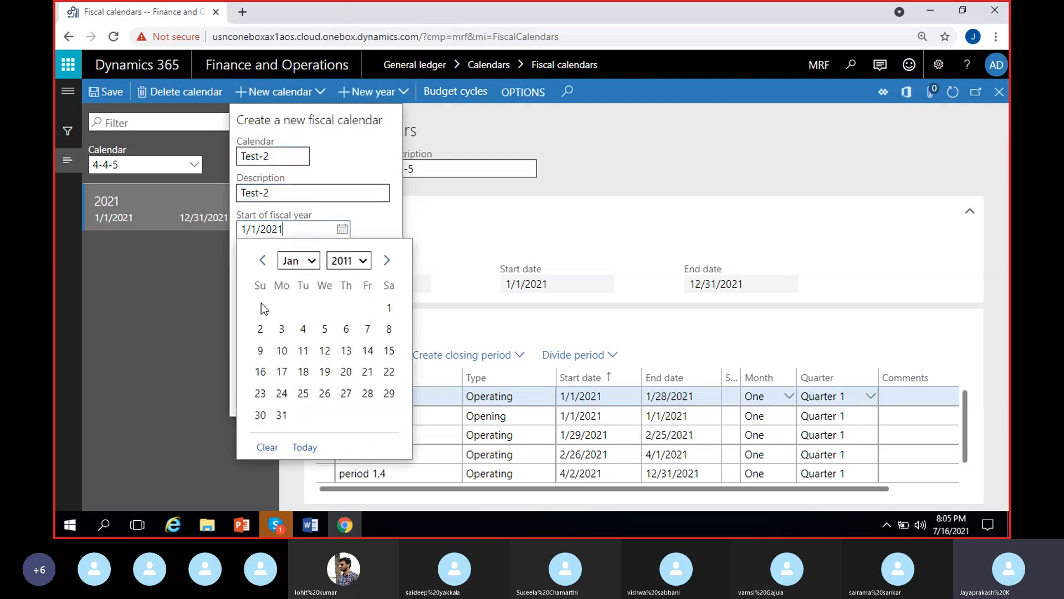
left_click(389, 307)
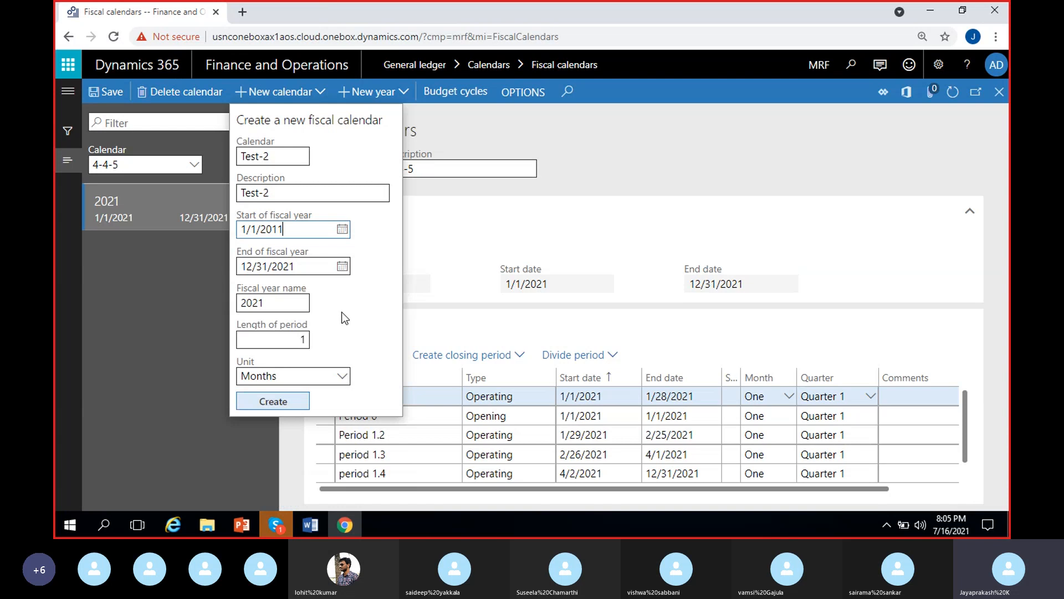
- Set the new calendar's end of fiscal year to 12/31/2011
left_click(342, 266)
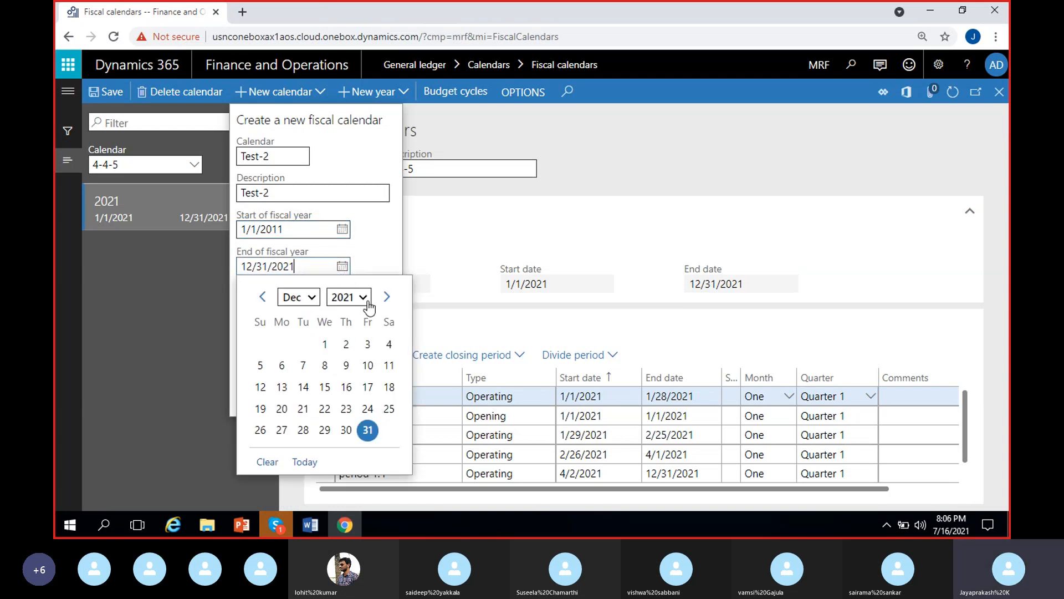
left_click(387, 298)
left_click(387, 298)
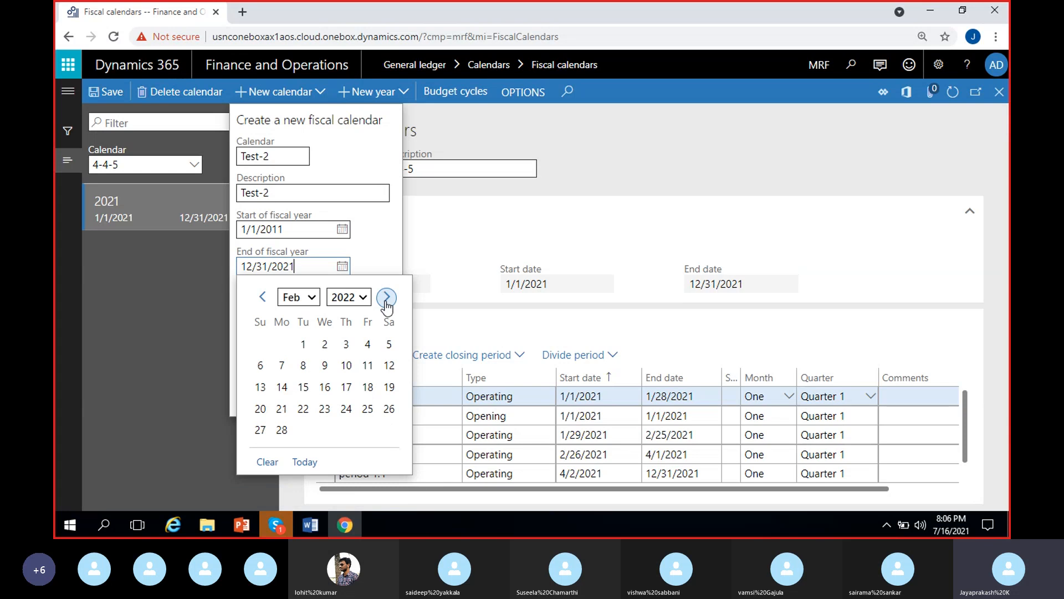
left_click(298, 297)
left_click(300, 467)
left_click(361, 298)
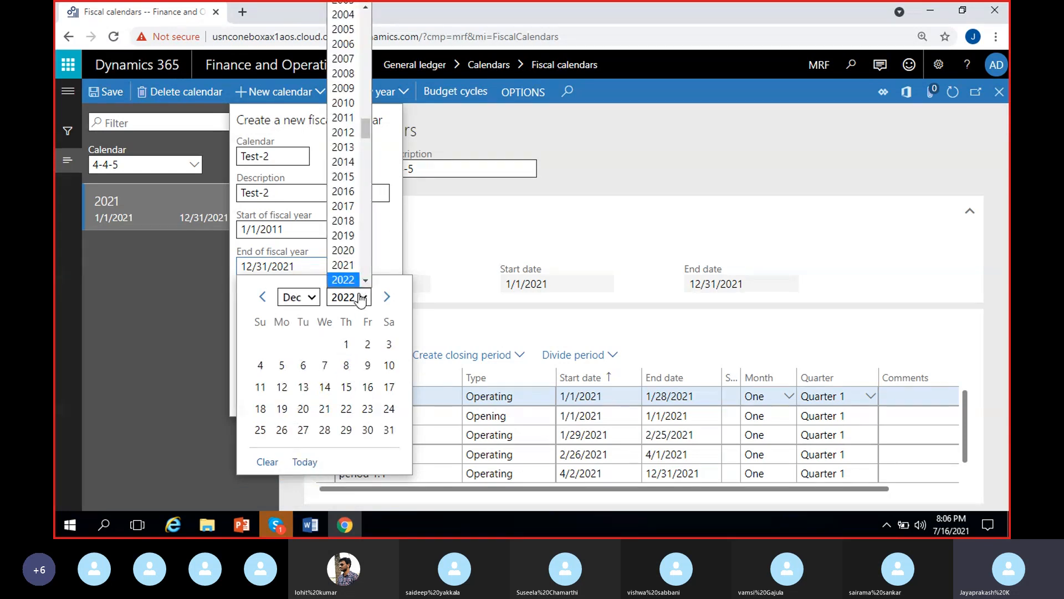
left_click(343, 118)
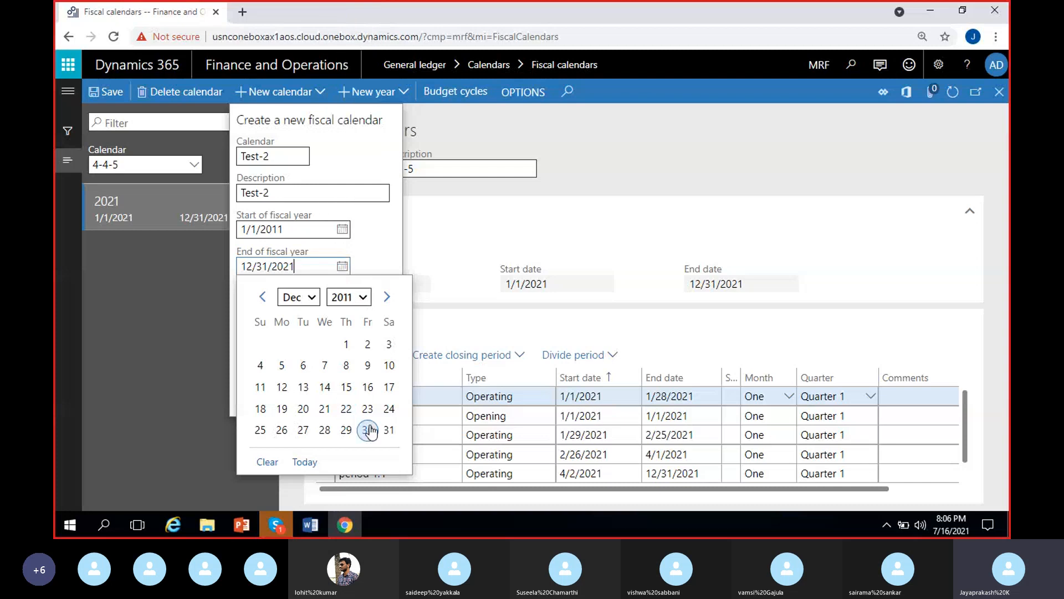
left_click(388, 430)
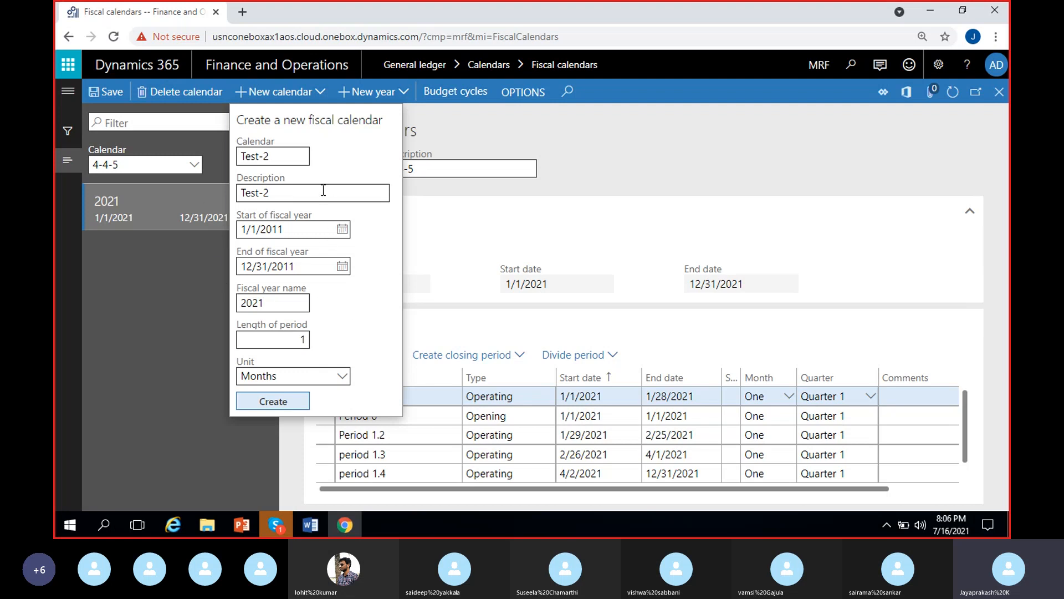
- Create the Test-2 fiscal calendar for 2011, and delete it again
left_click(315, 227)
left_click(281, 399)
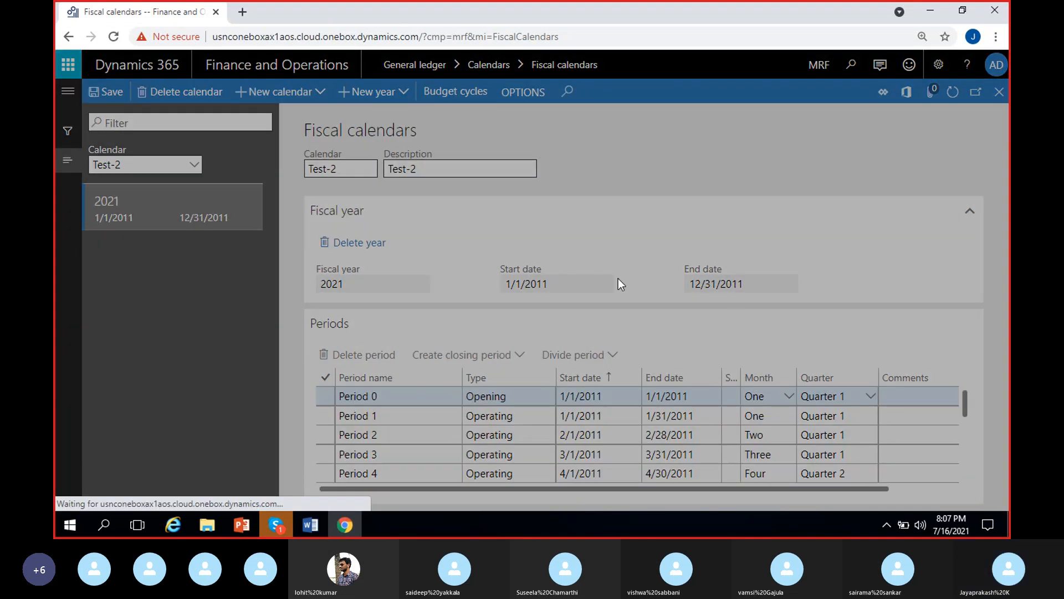
left_click(639, 321)
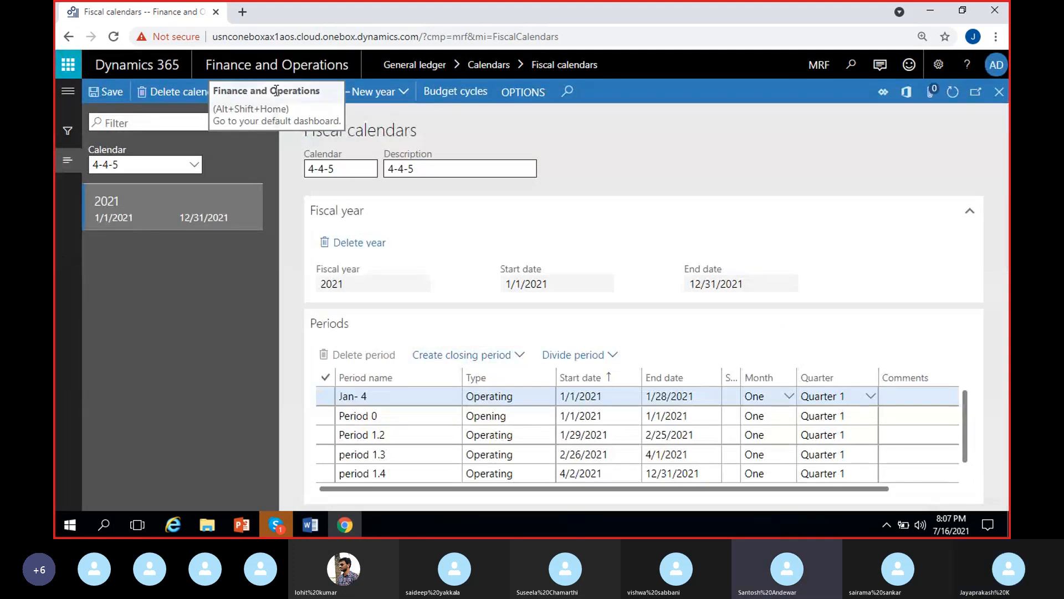
- Start another new fiscal calendar named Test-2 and copy that name into its description
left_click(276, 93)
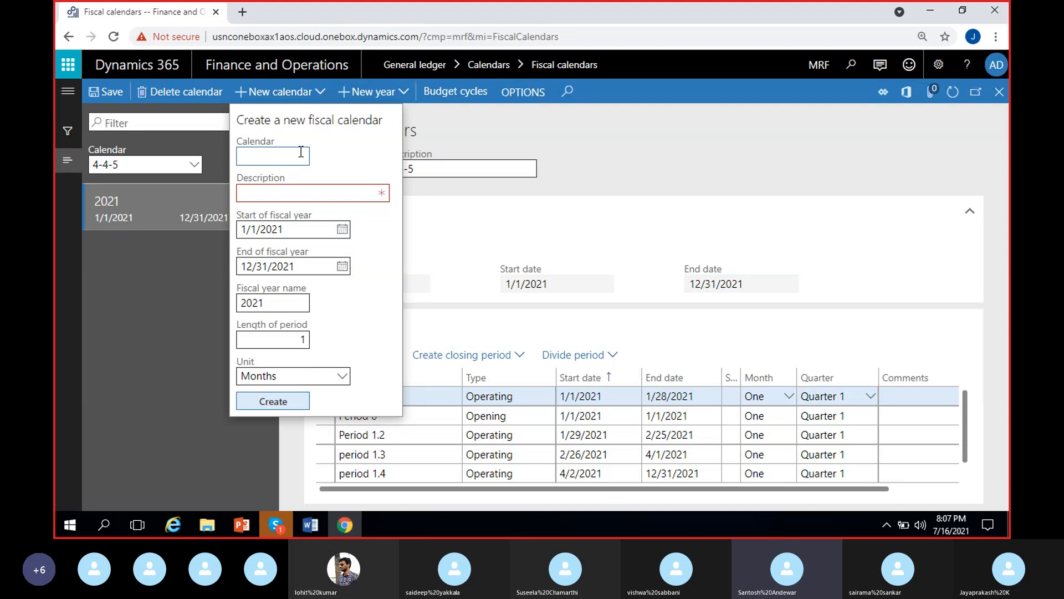
type("Test-2")
left_click(331, 193)
left_click(303, 157)
key("ctrl+a")
key("ctrl+c")
left_click(293, 188)
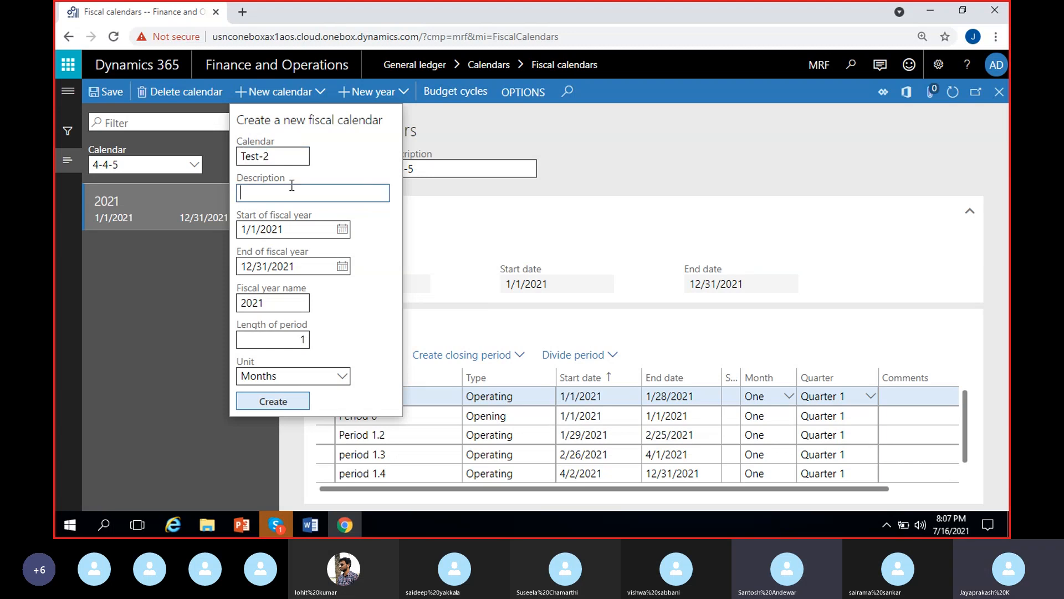
key("ctrl+v")
left_click(345, 176)
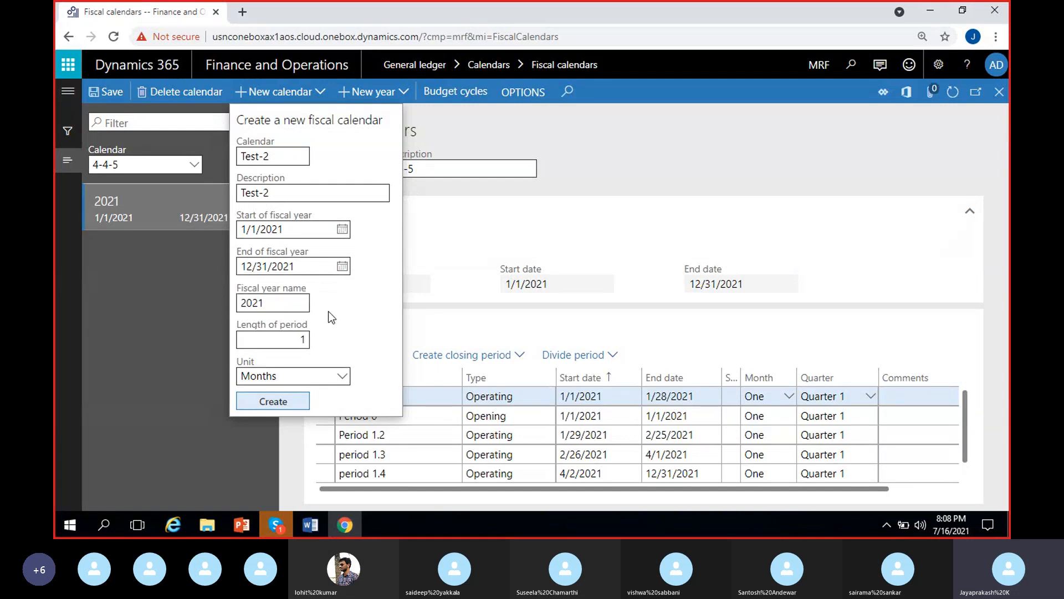
- Set the start of the fiscal year to January 1, 2011 for the new Test-2 calendar
left_click(254, 342)
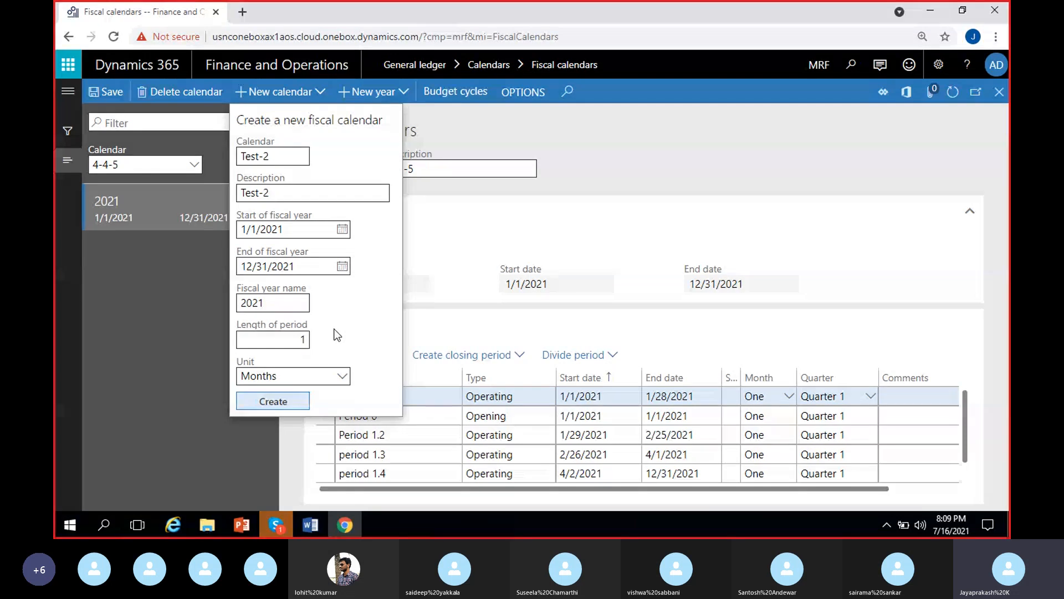
left_click(342, 229)
left_click(357, 215)
left_click(343, 231)
left_click(355, 260)
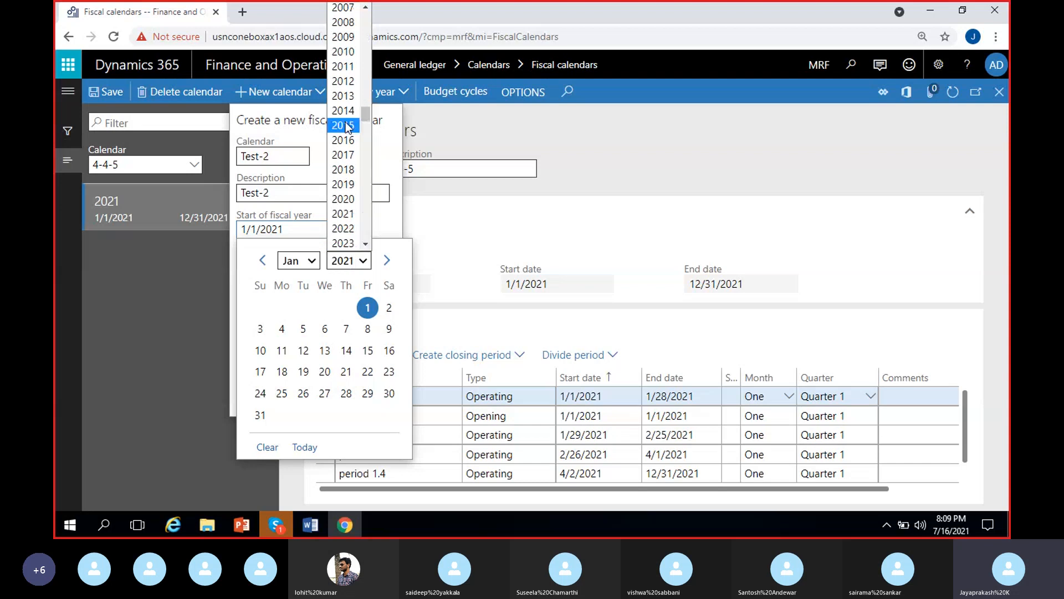
left_click(343, 66)
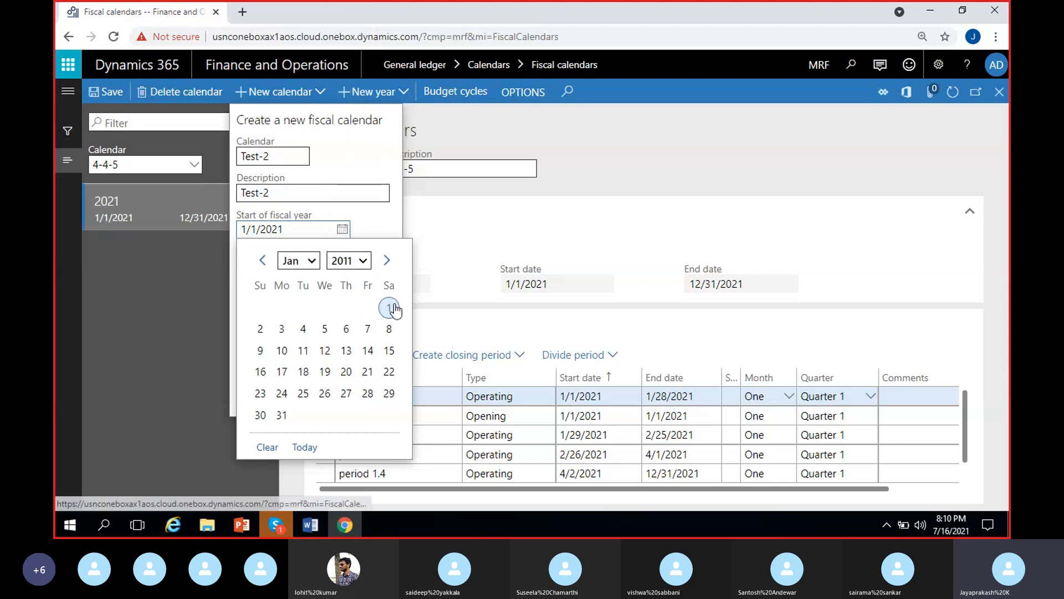
left_click(388, 307)
- Set the end of the fiscal year to 12/31/2020 and create the Test-2 calendar with one-year periods
left_click(342, 267)
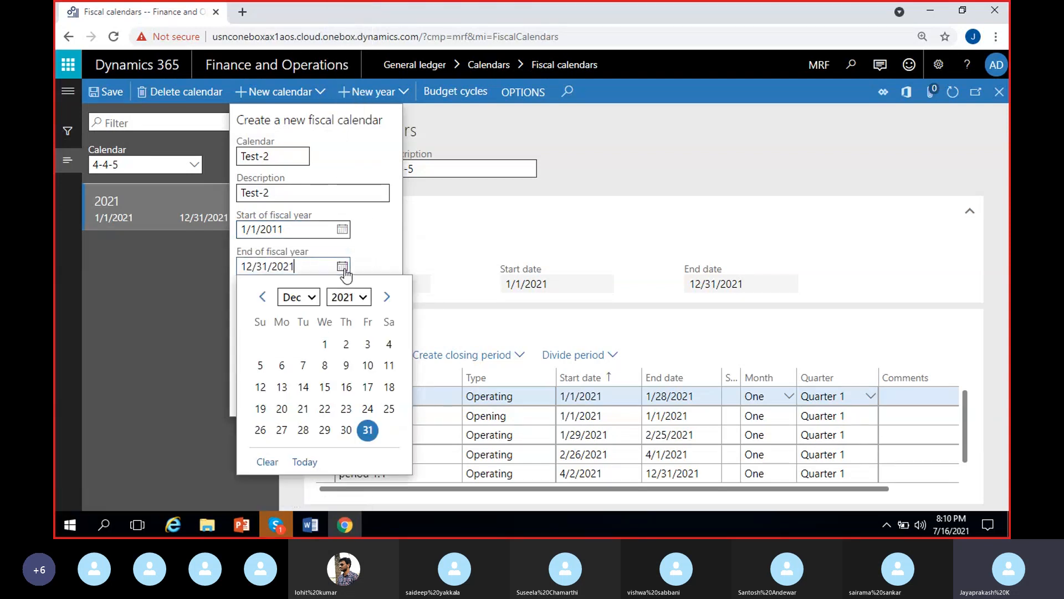
left_click(356, 298)
left_click(351, 268)
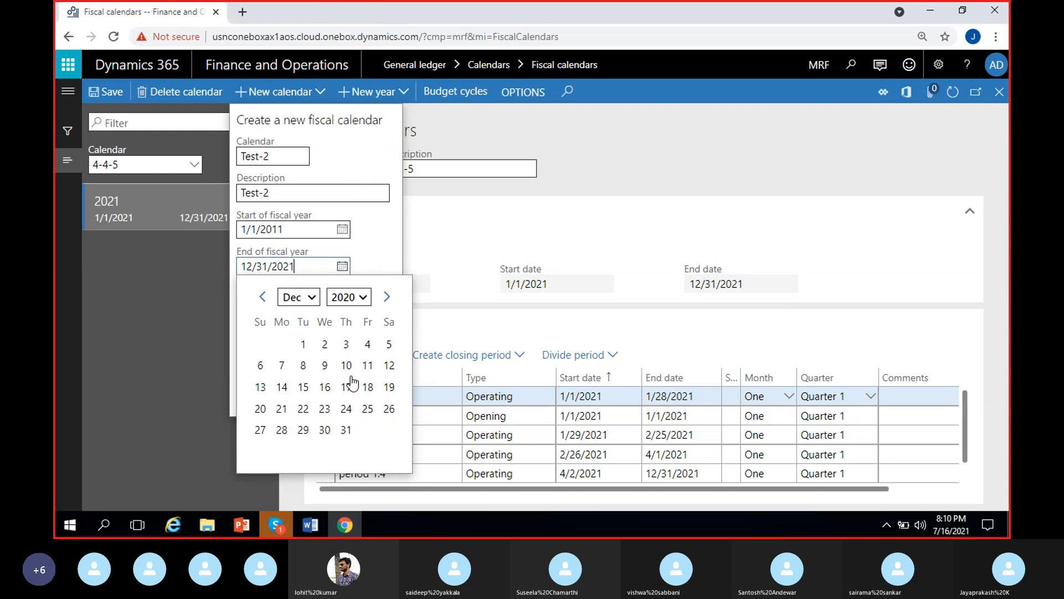
left_click(344, 431)
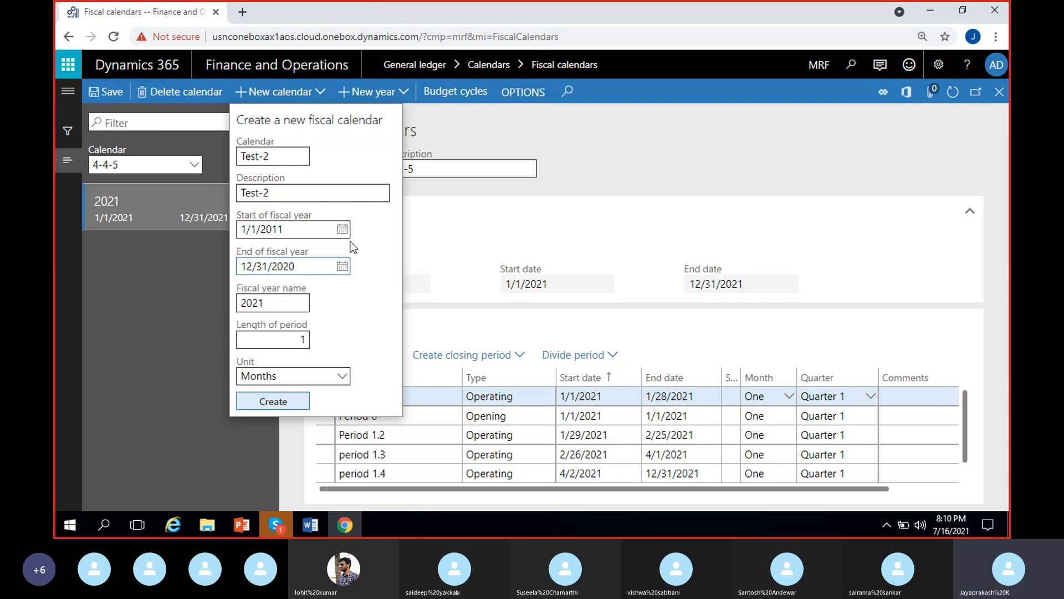
left_click(344, 378)
left_click(280, 432)
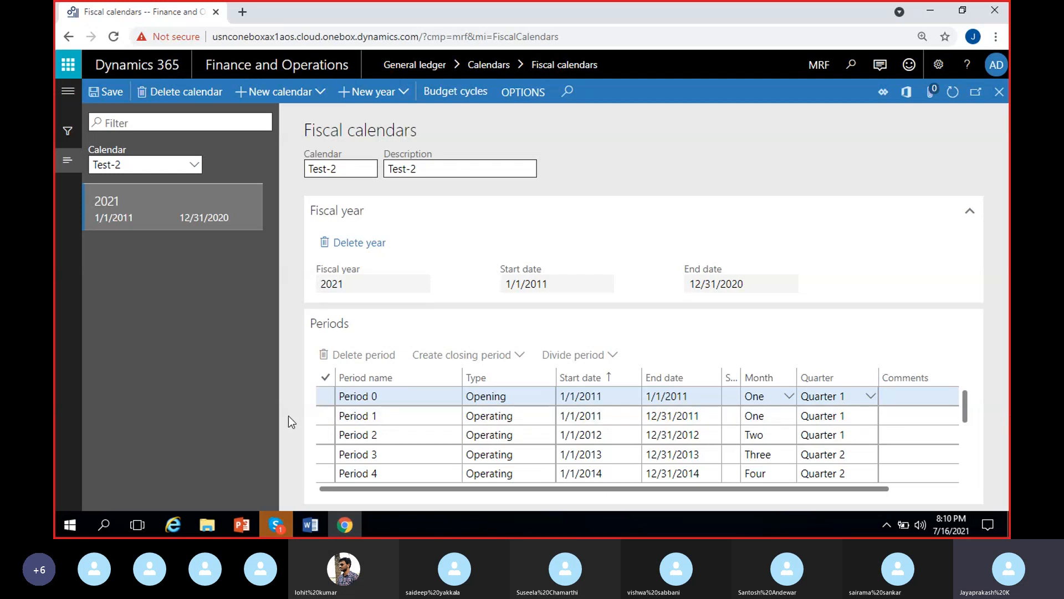
- Examine the Test-2 fiscal year's start and end dates and its list of periods from opening to closing
left_click(520, 281)
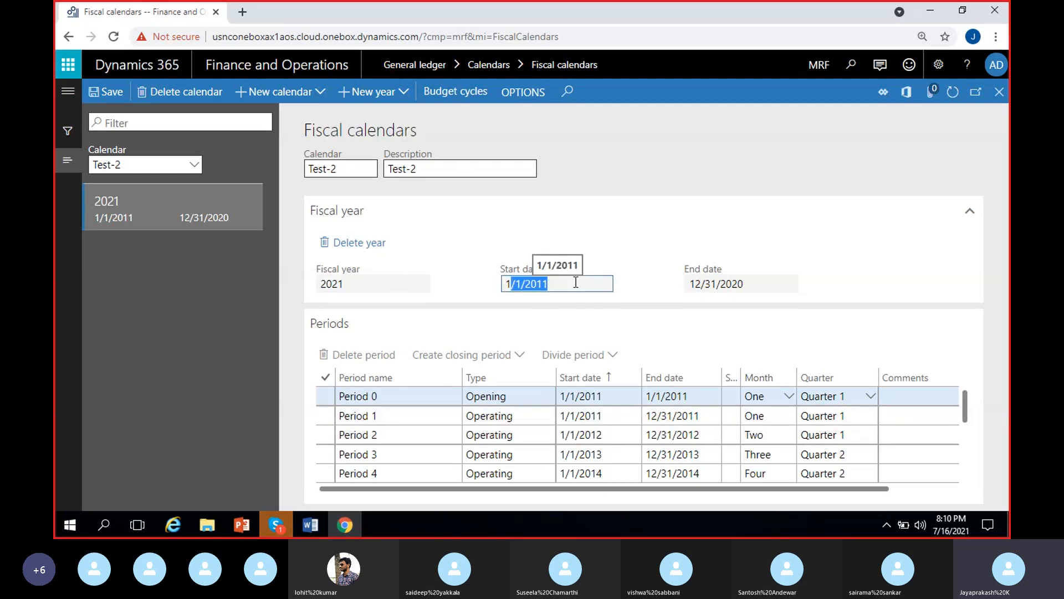
left_click(719, 284)
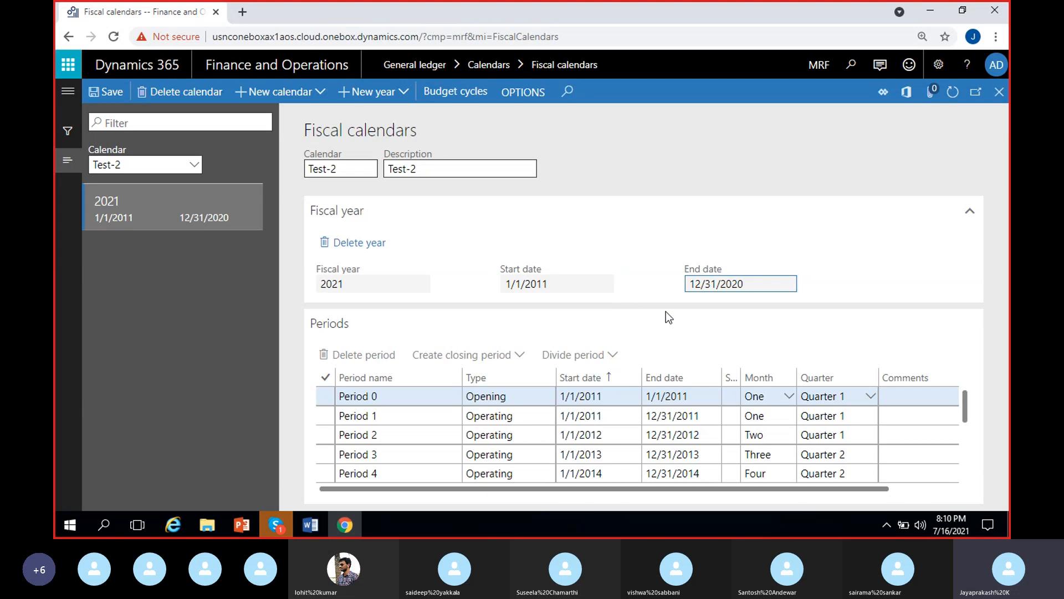
scroll(610, 427, "down", 2)
scroll(637, 435, "up", 2)
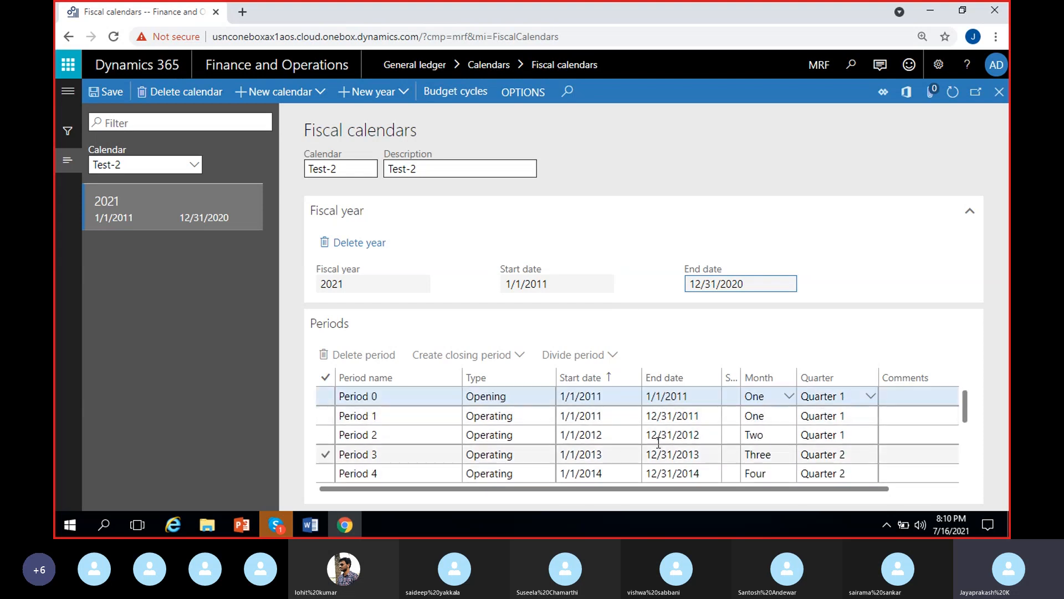
scroll(650, 462, "down", 3)
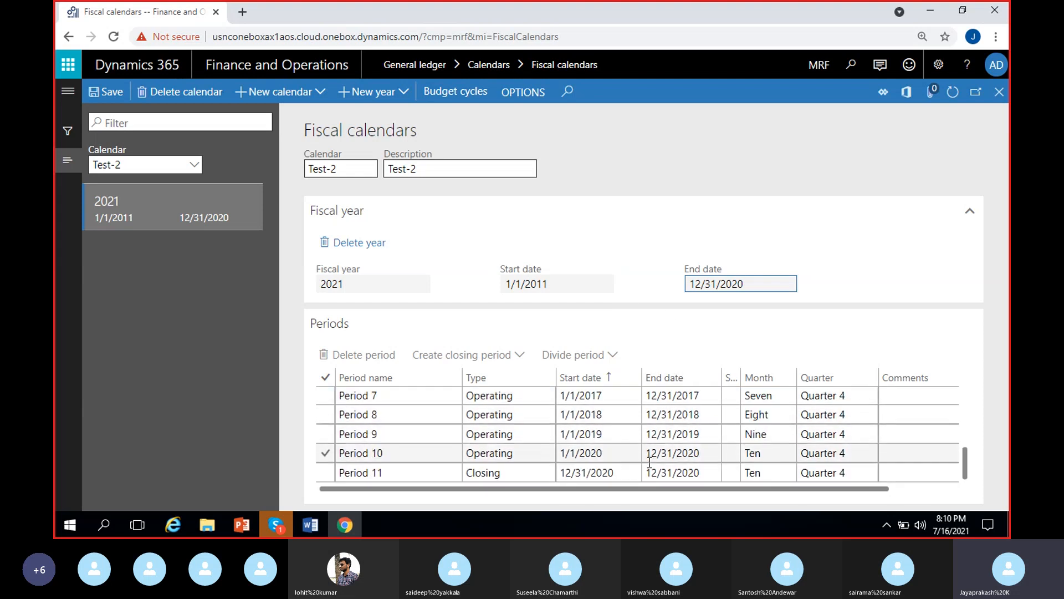
scroll(649, 461, "up", 3)
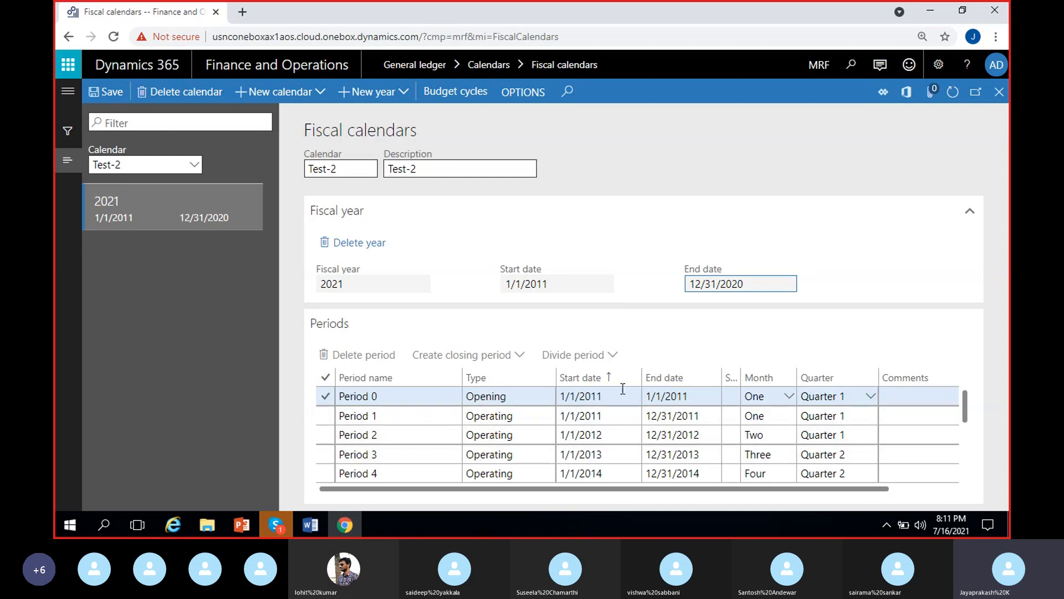
scroll(631, 446, "down", 3)
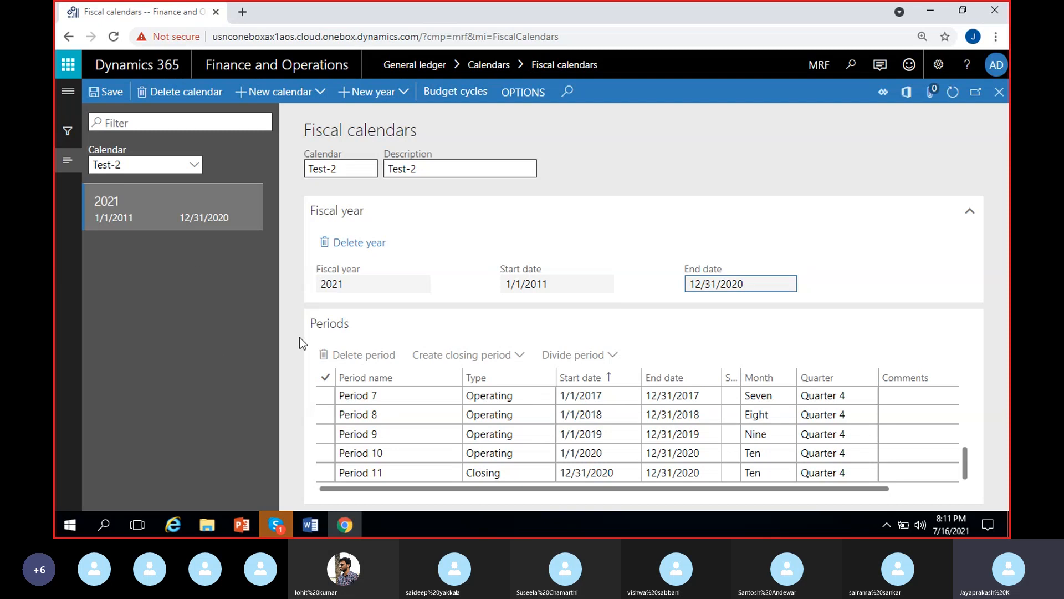
left_click(498, 414)
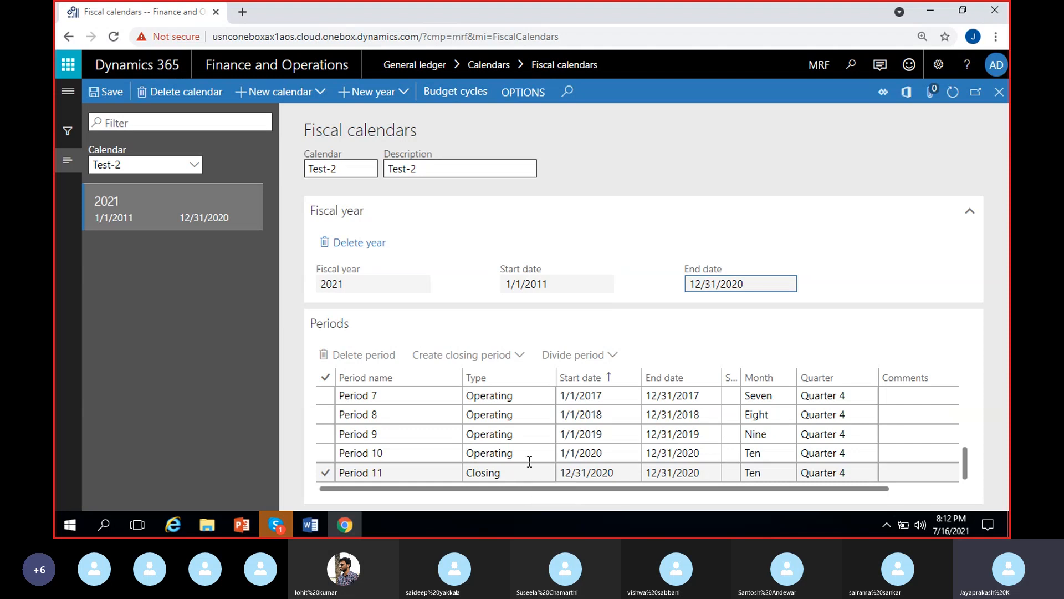
scroll(560, 431, "up", 3)
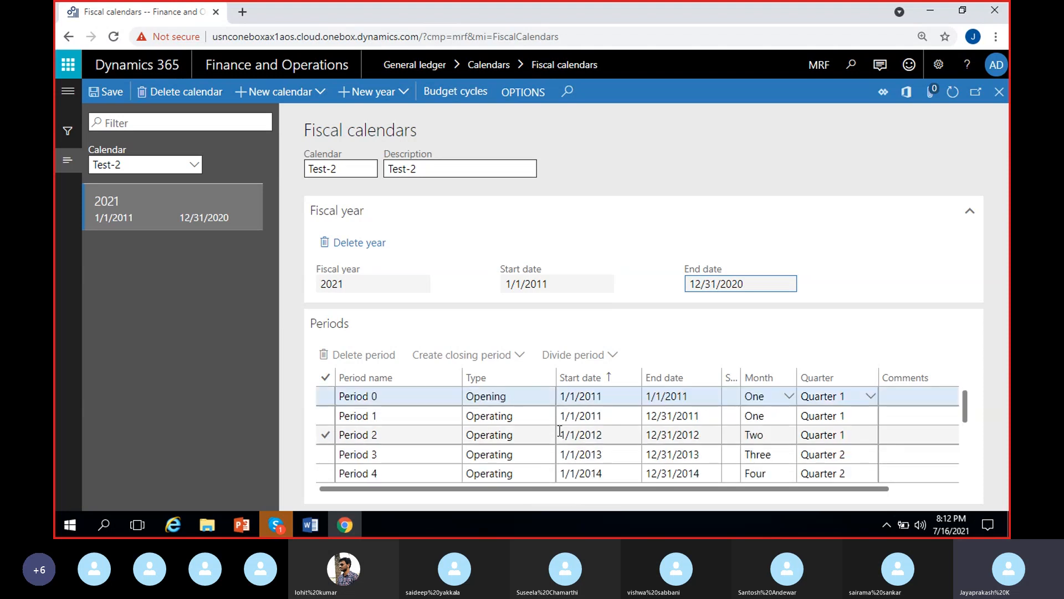
scroll(560, 431, "down", 3)
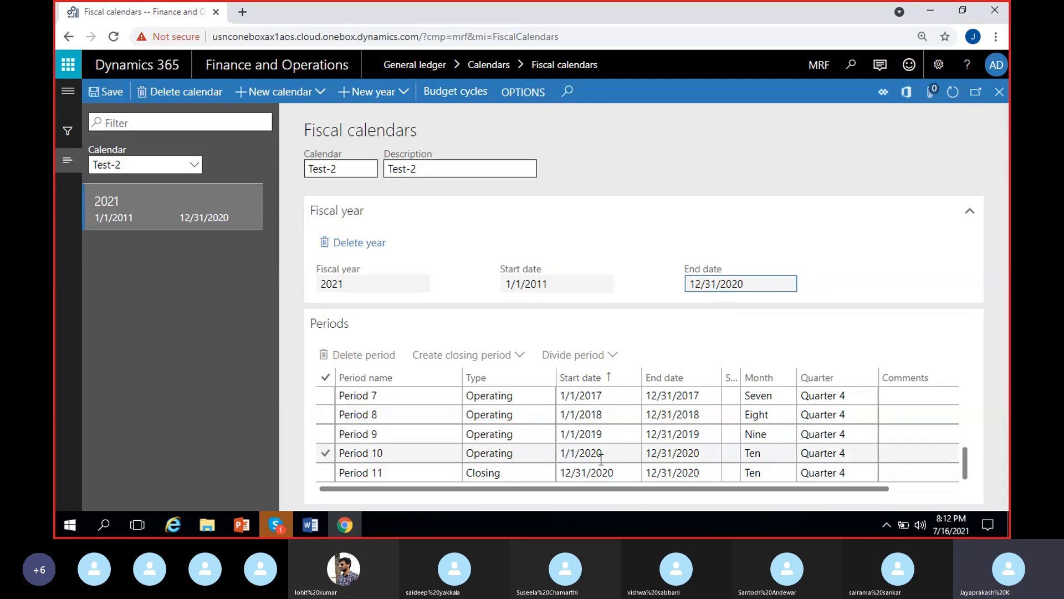
scroll(601, 459, "up", 3)
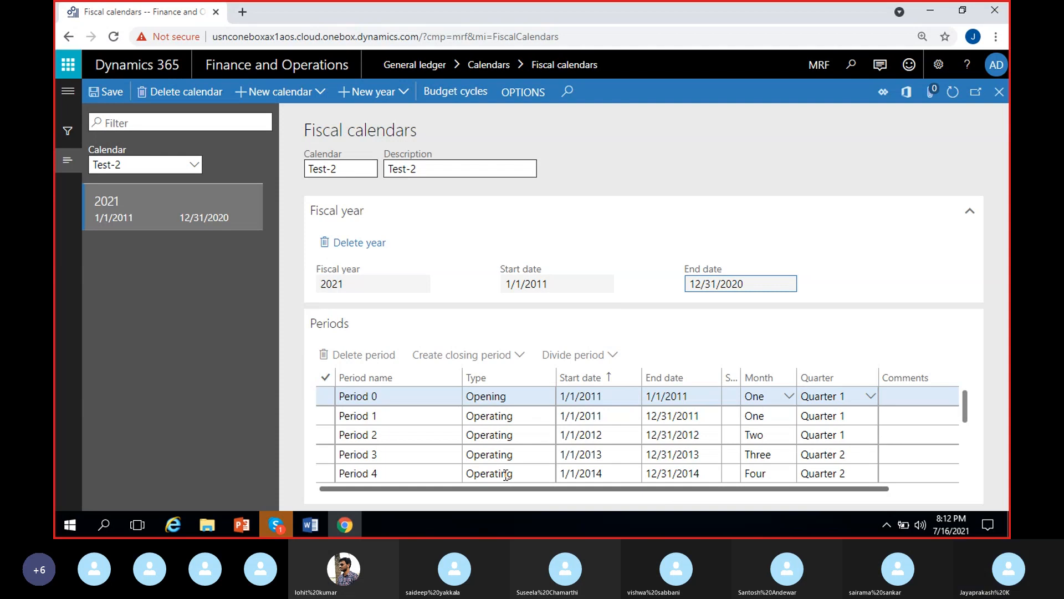
scroll(560, 424, "down", 3)
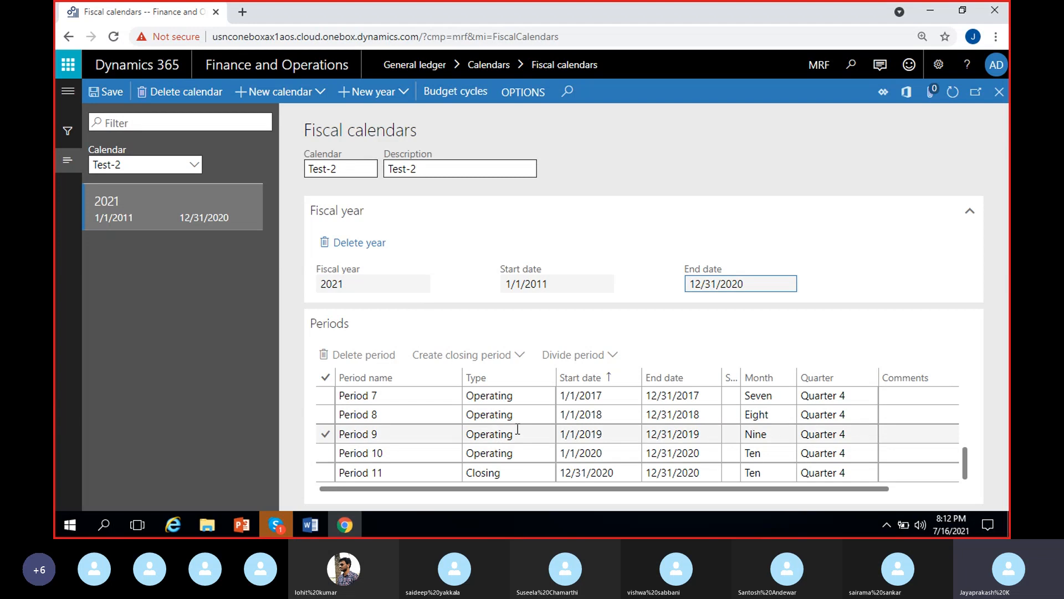
scroll(577, 438, "up", 5)
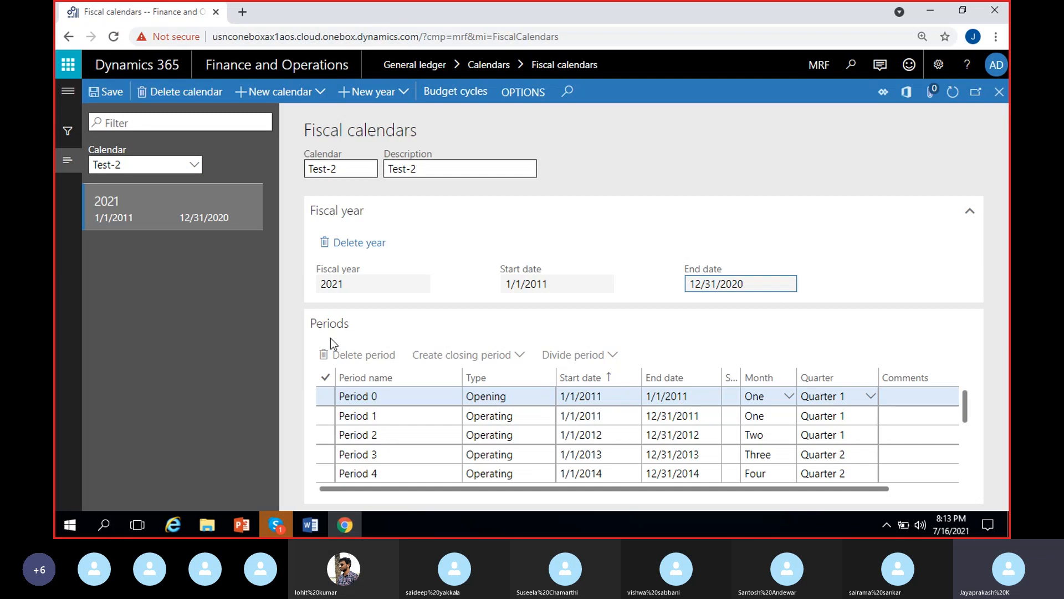
- Delete fiscal year 2021 from the Test-2 calendar and create fiscal year FY-2021 in its place, running 1/1/2021 to 12/31/2021 with one-month periods
left_click(367, 249)
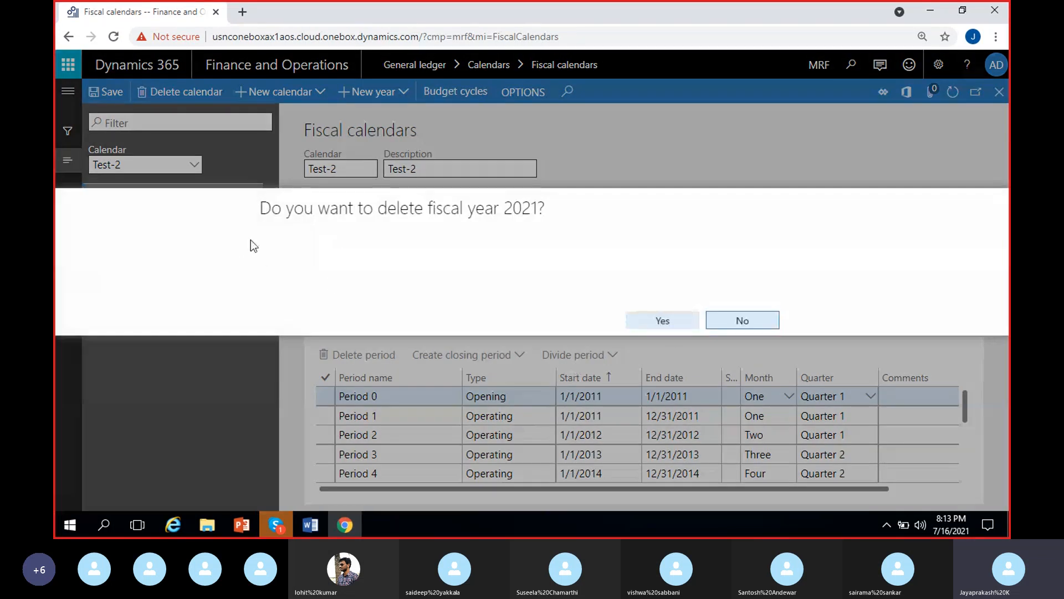
key("Return")
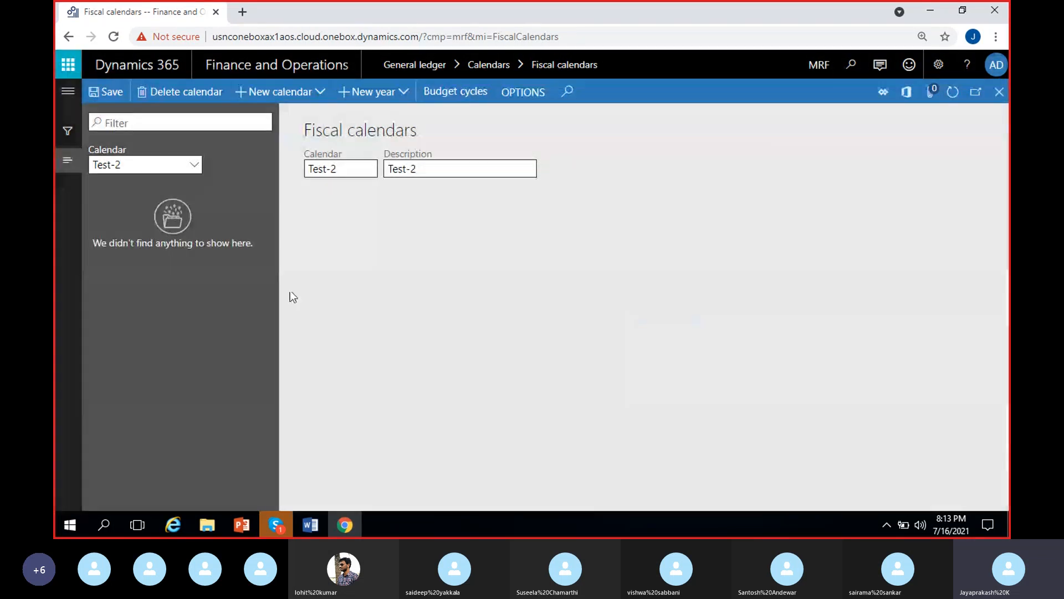
left_click(355, 94)
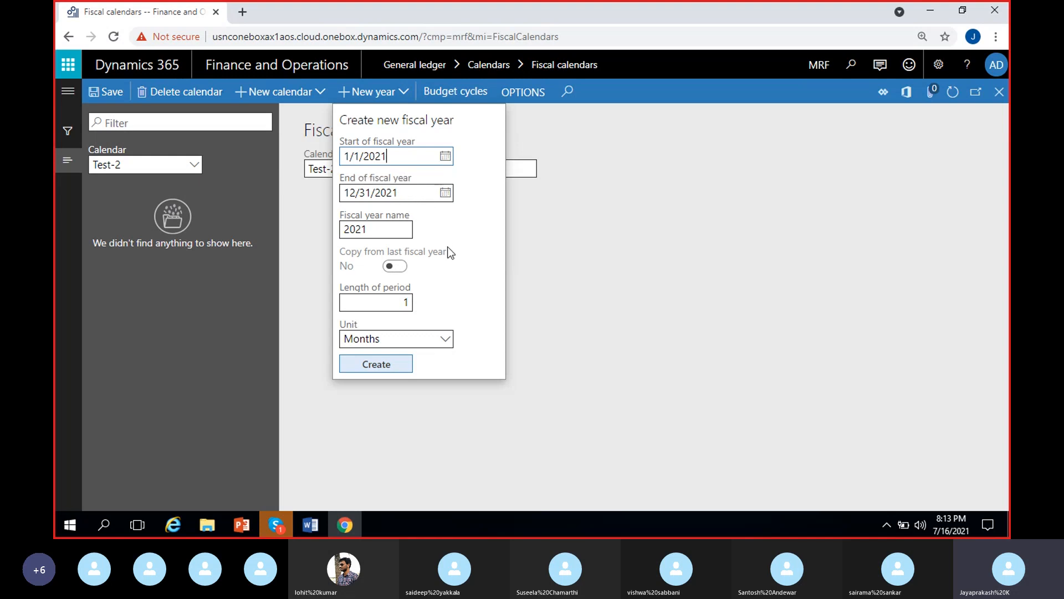
left_click(344, 231)
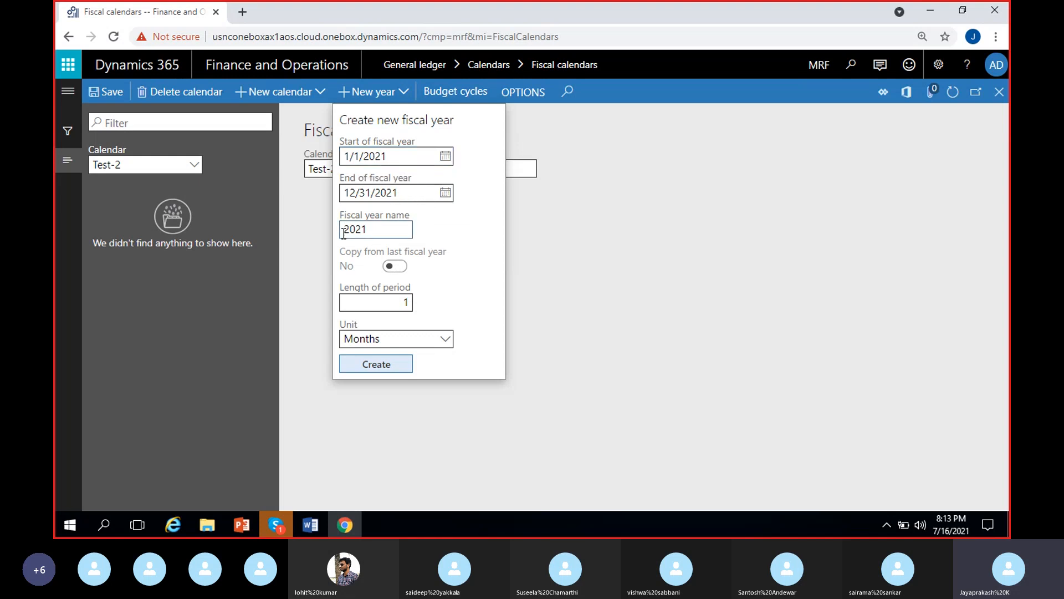
type("FY-")
left_click(395, 368)
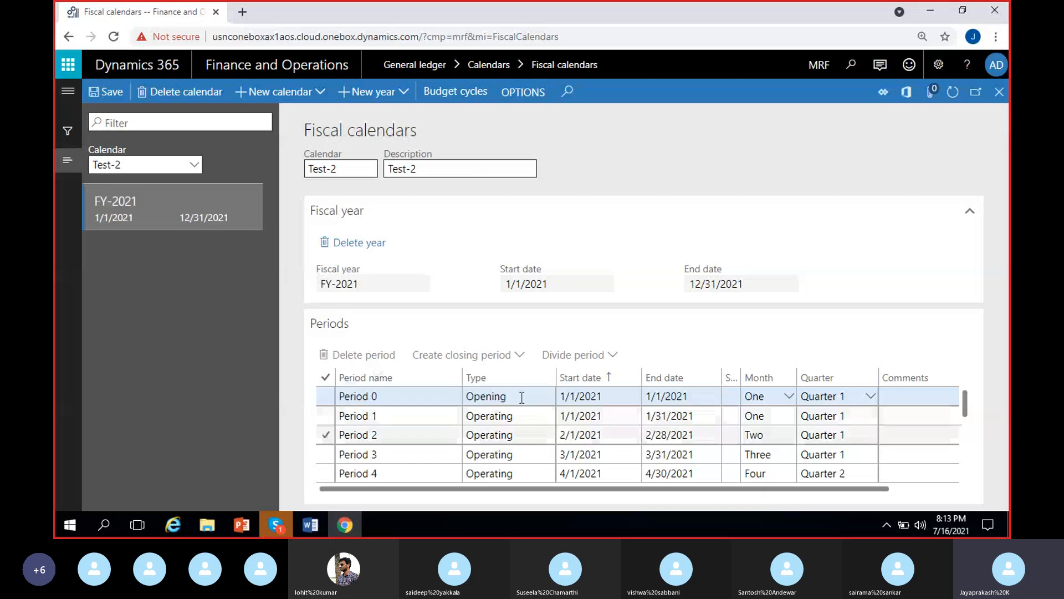
scroll(522, 397, "down", 3)
scroll(527, 418, "up", 3)
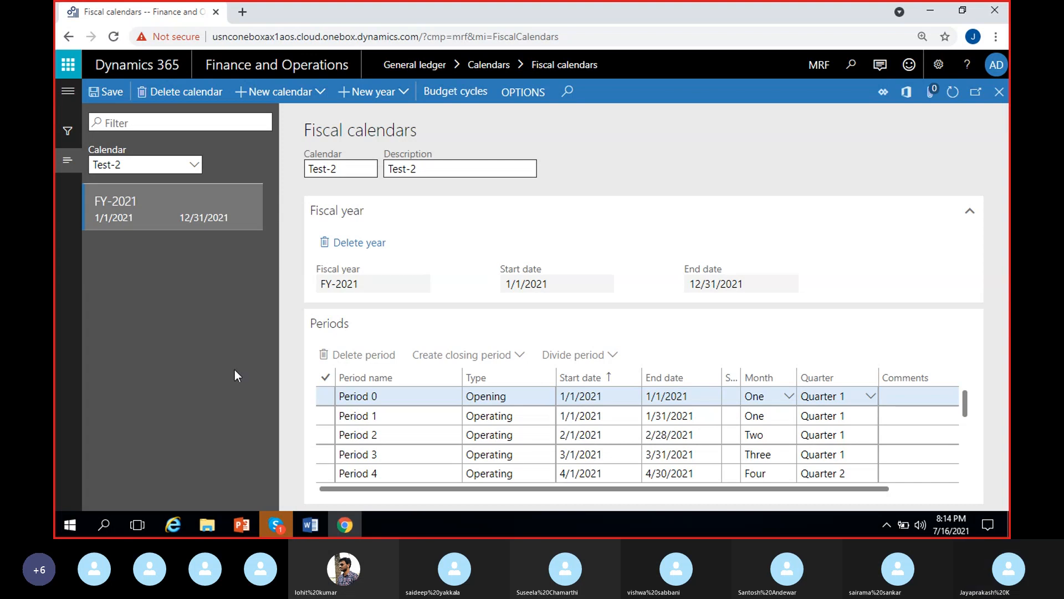
- Switch to the Word notes and add the lines "US- 1-Jan – 31-Dec" and "Ind – Apr-1 – 31 Mar" below "Ledger calendar"
left_click(310, 524)
left_click(432, 340)
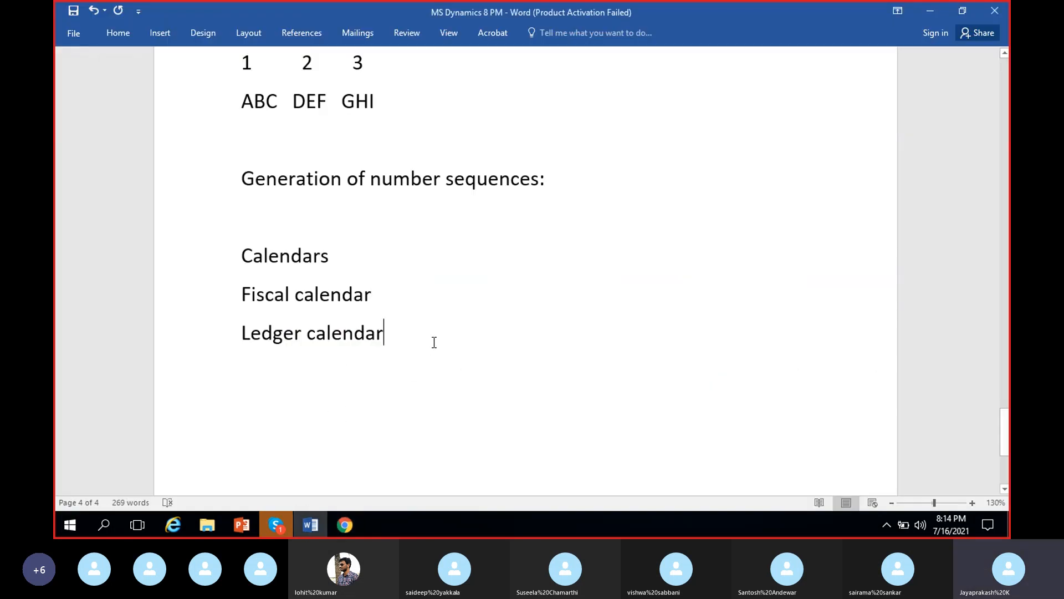
key("Return")
type("US")
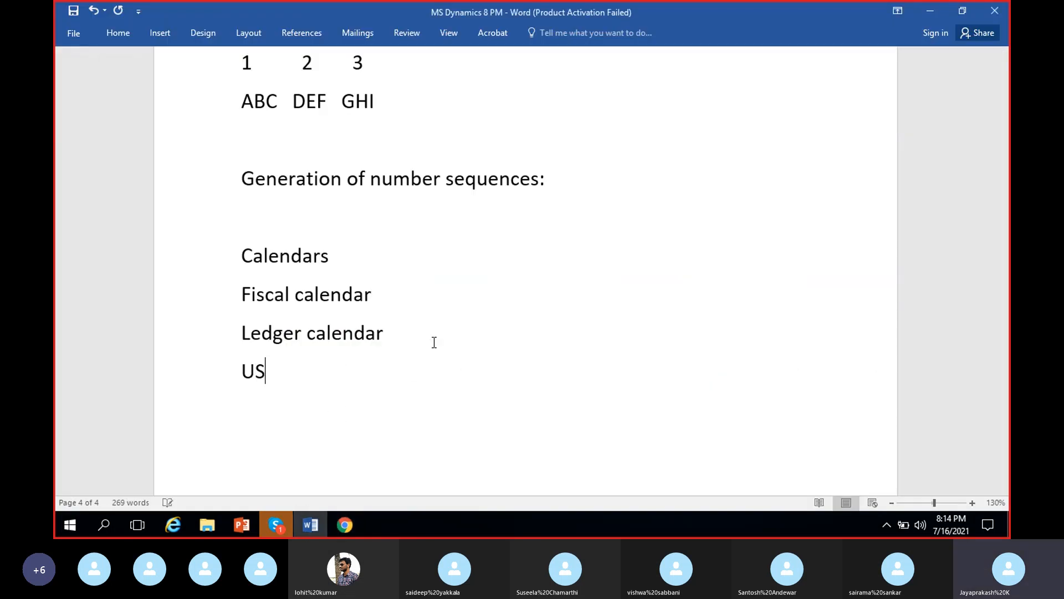
type("- !-Jan - ")
type("31-Dec")
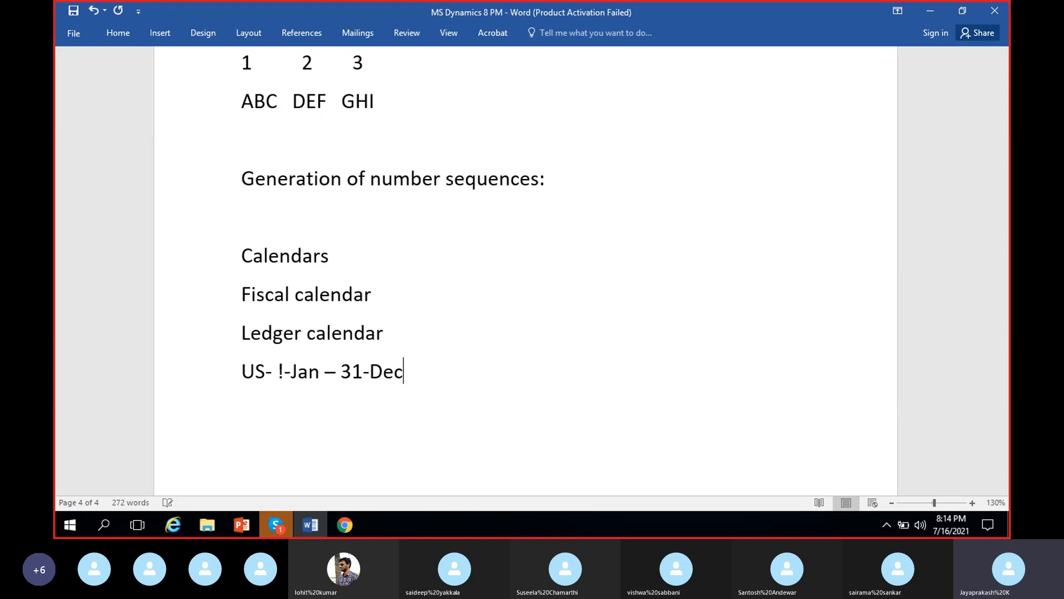
left_click(284, 371)
key("BackSpace")
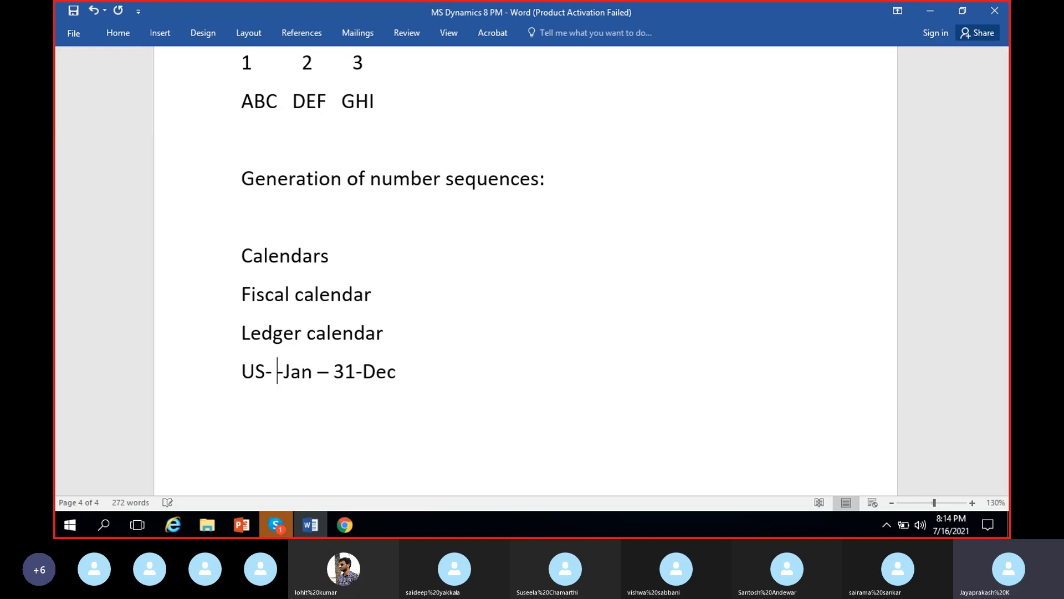
type("1")
left_click(460, 375)
key("Return")
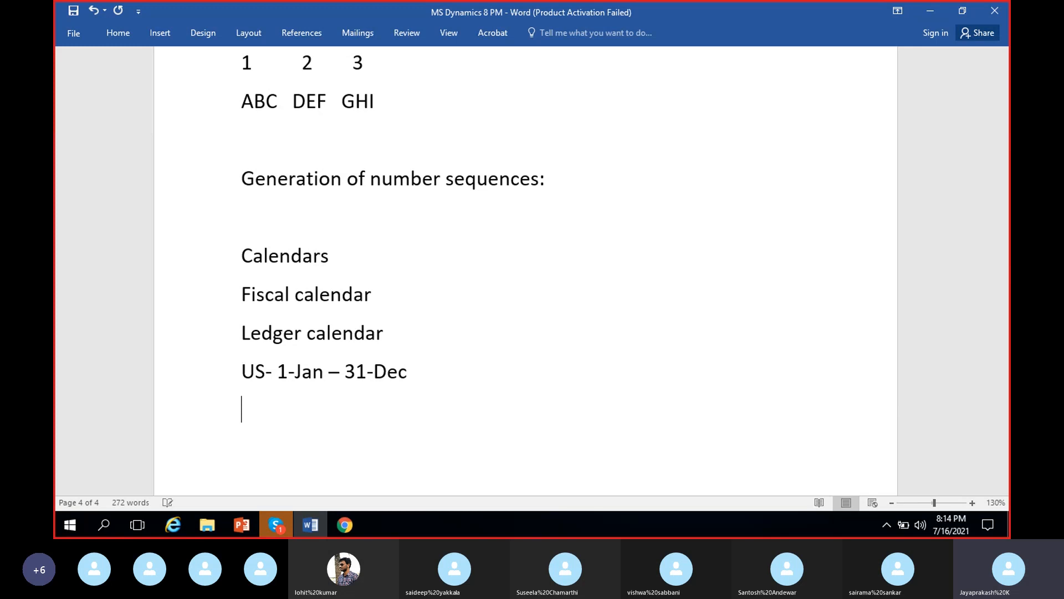
type("Ind - Apr-")
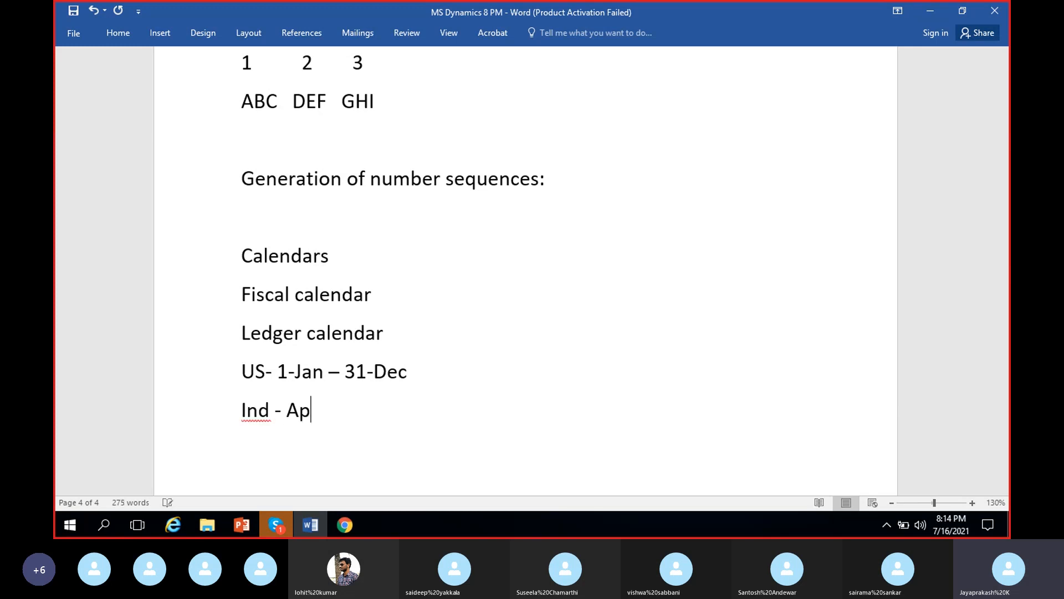
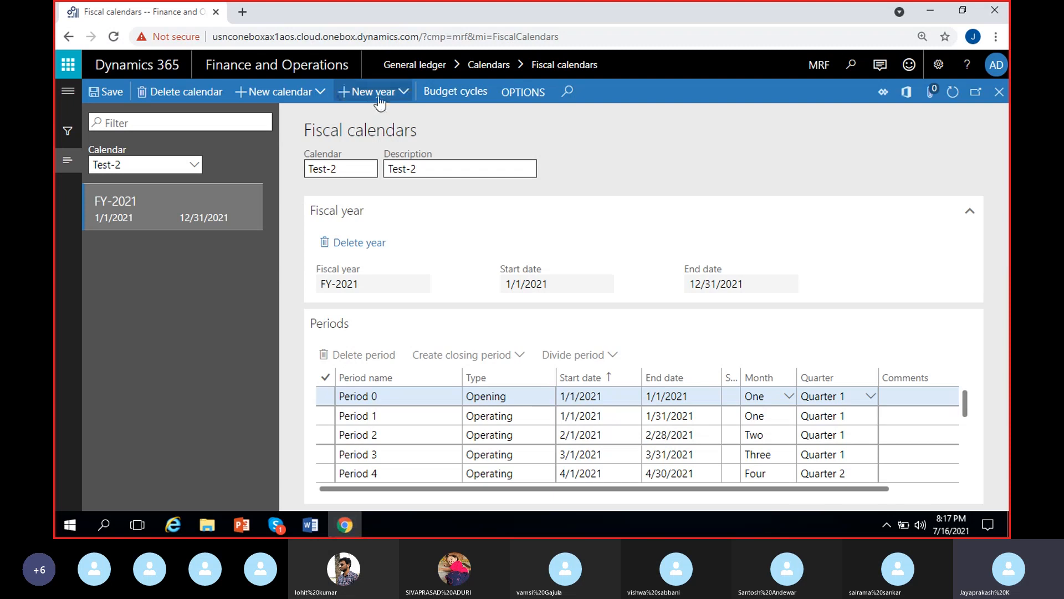
- Start another new fiscal year for the Test-2 calendar and name it FY-Add
left_click(378, 95)
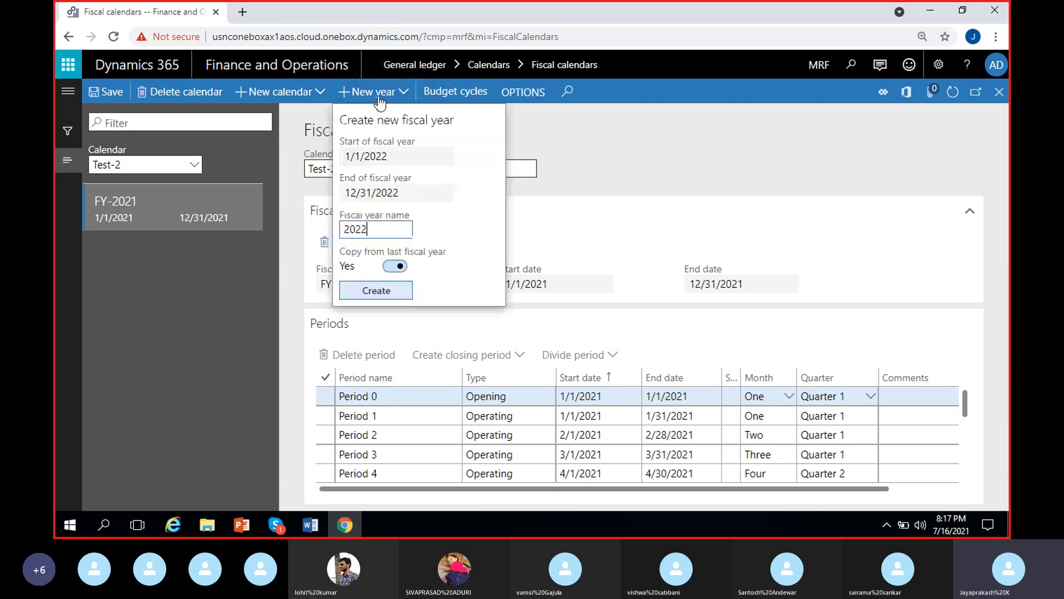
left_click(386, 226)
key("BackSpace")
key("BackSpace")
key("BackSpace")
key("BackSpace")
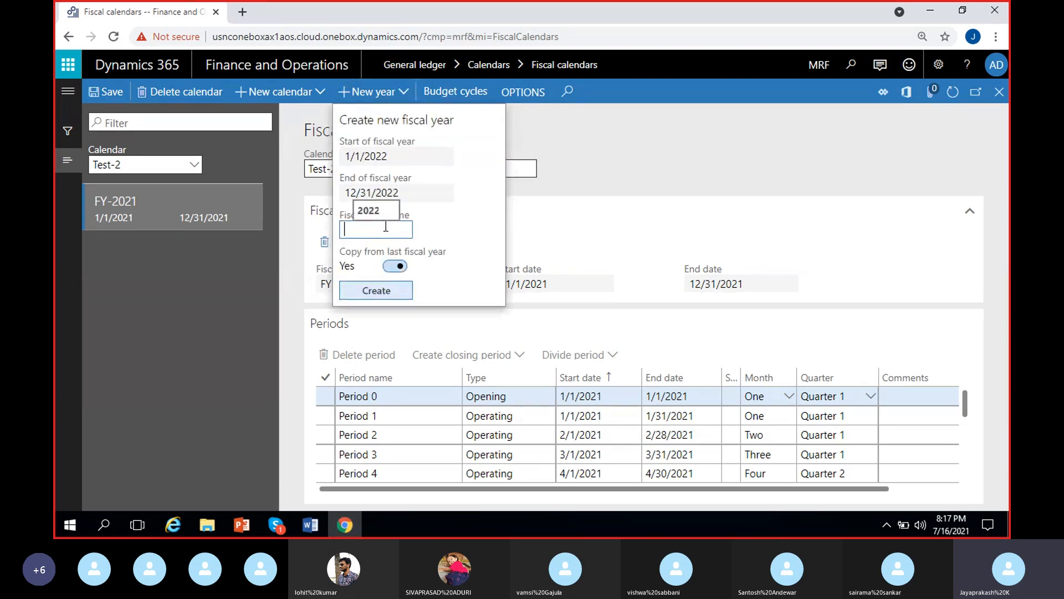
type("FY-Add")
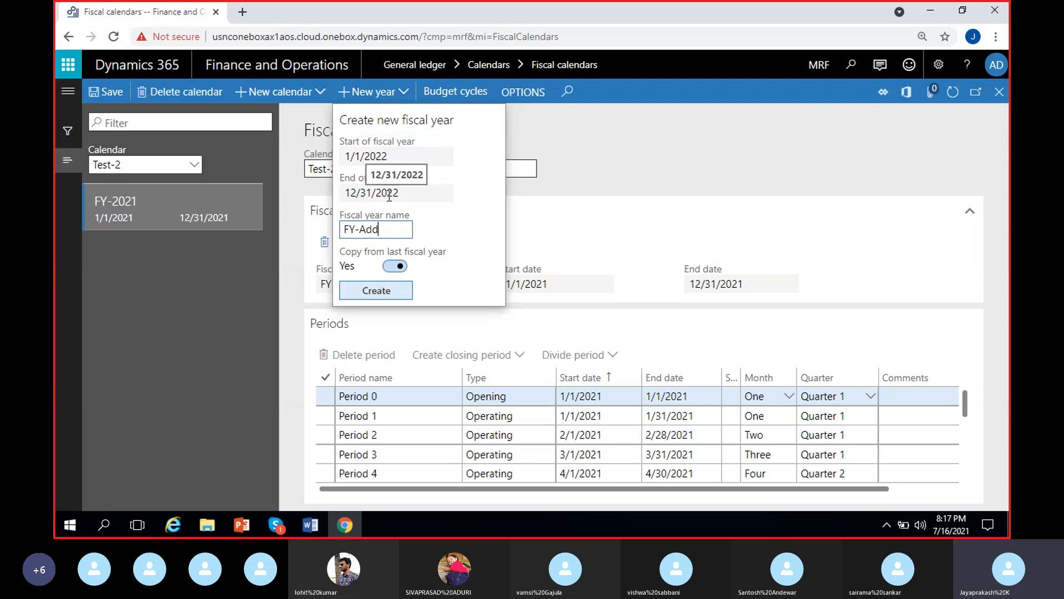
- Review the US fiscal year dates in the Word notes and return to the new fiscal year form in Dynamics 365
left_click(311, 524)
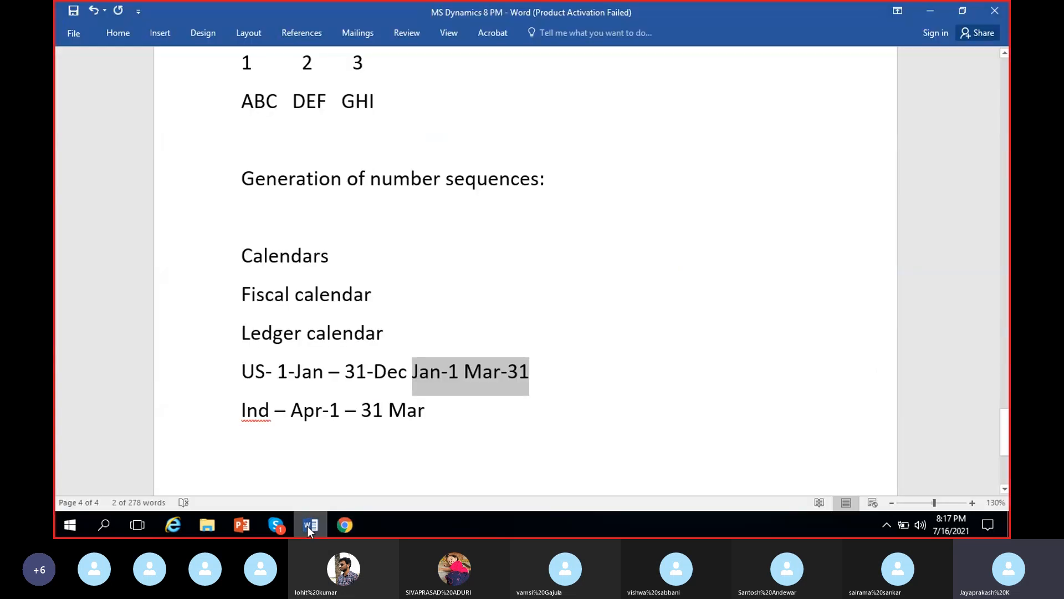
left_click(493, 380)
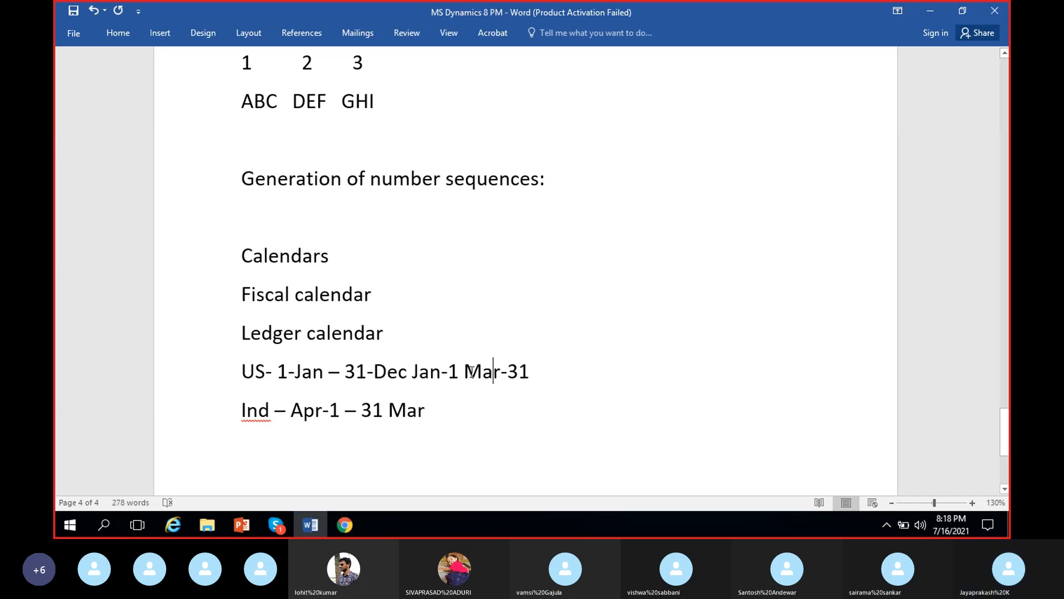
left_click(340, 528)
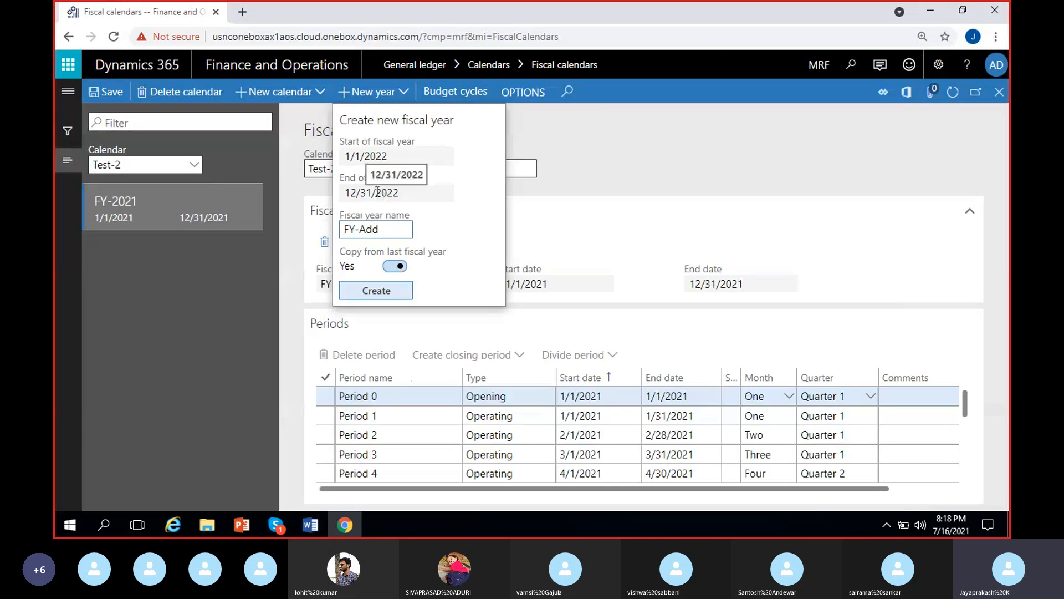
- Turn off copying from the last fiscal year and set the end of the FY-Add fiscal year to 3/31/2022
left_click(397, 267)
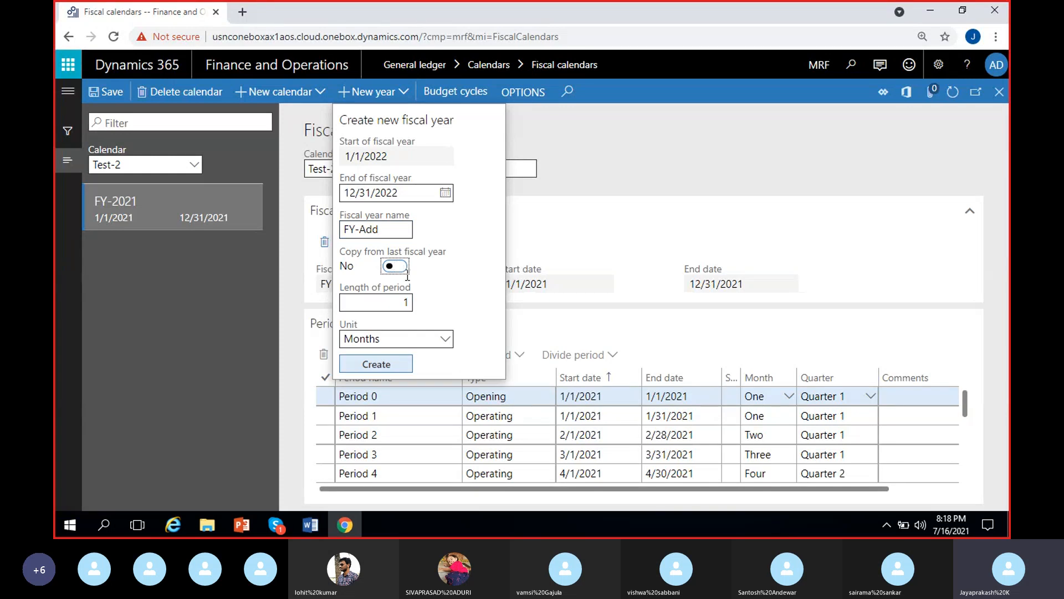
left_click(445, 193)
left_click(403, 226)
left_click(395, 270)
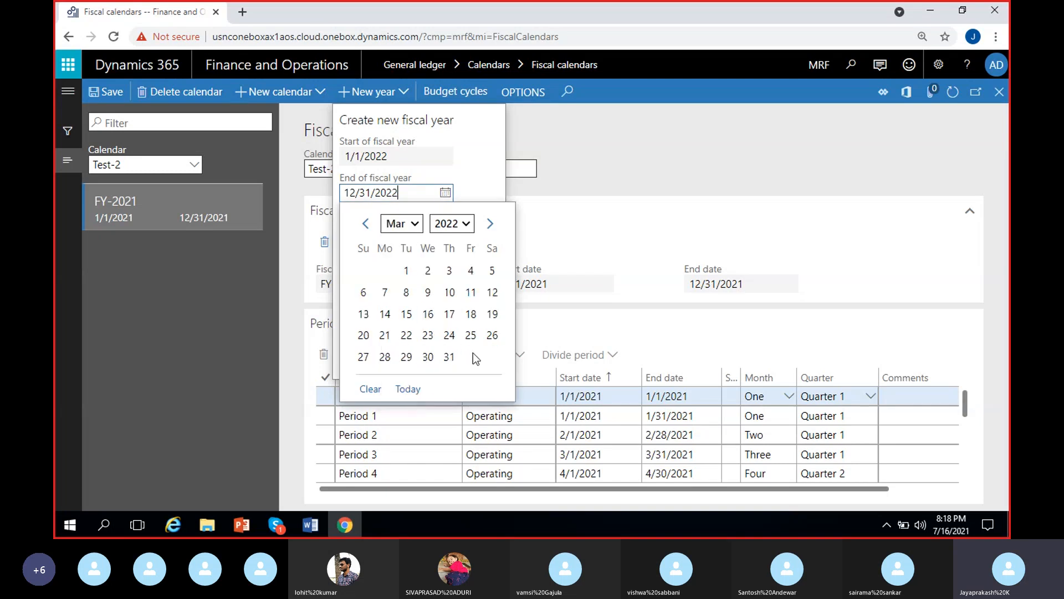
left_click(450, 357)
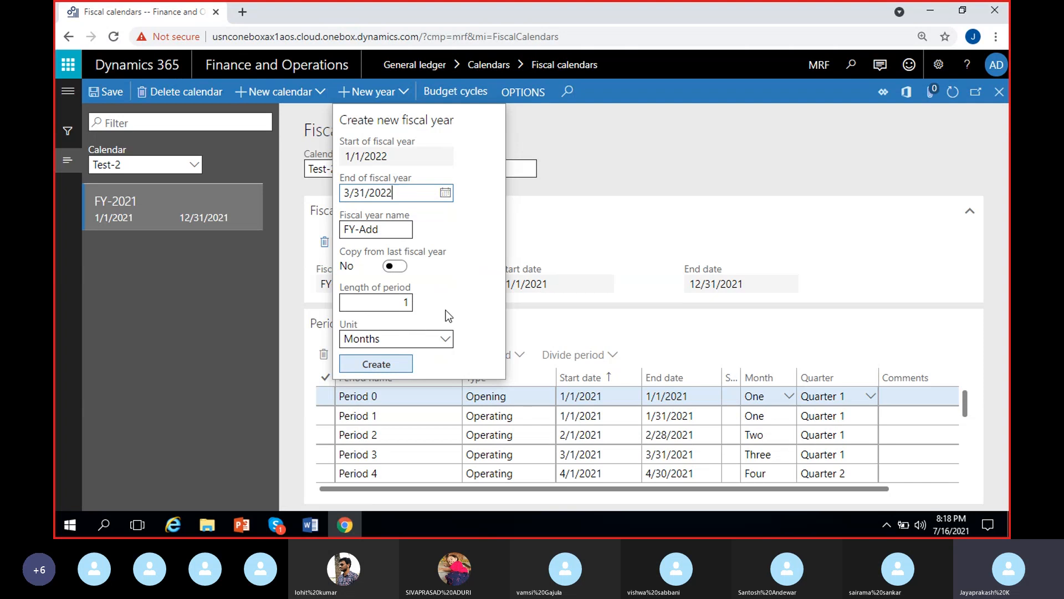
- Create the FY-Add fiscal year with one-month periods and check its operating and closing period rows
left_click(390, 230)
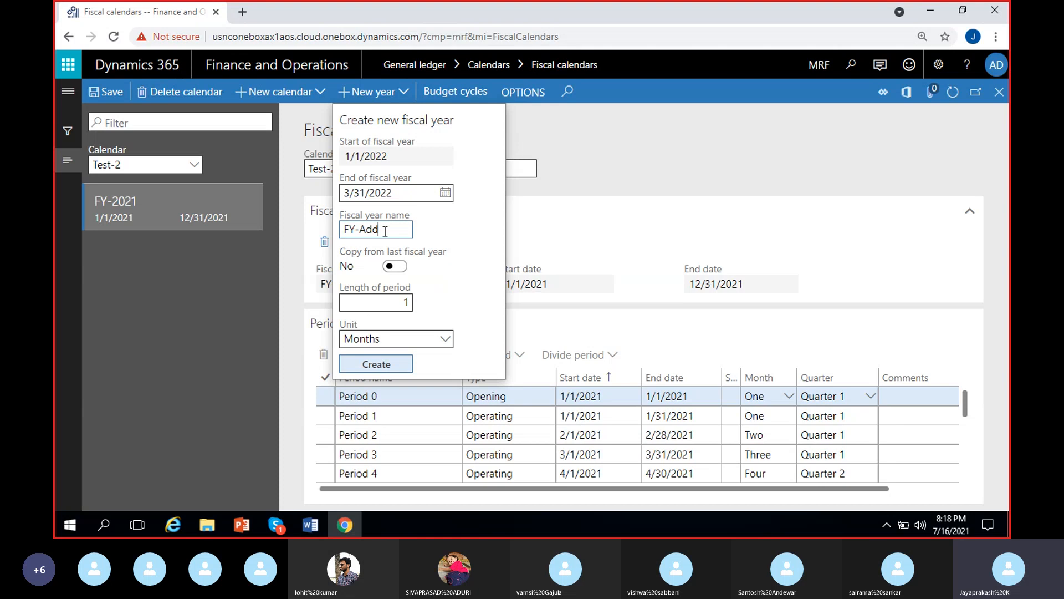
type("itio")
key("BackSpace")
key("BackSpace")
left_click(378, 364)
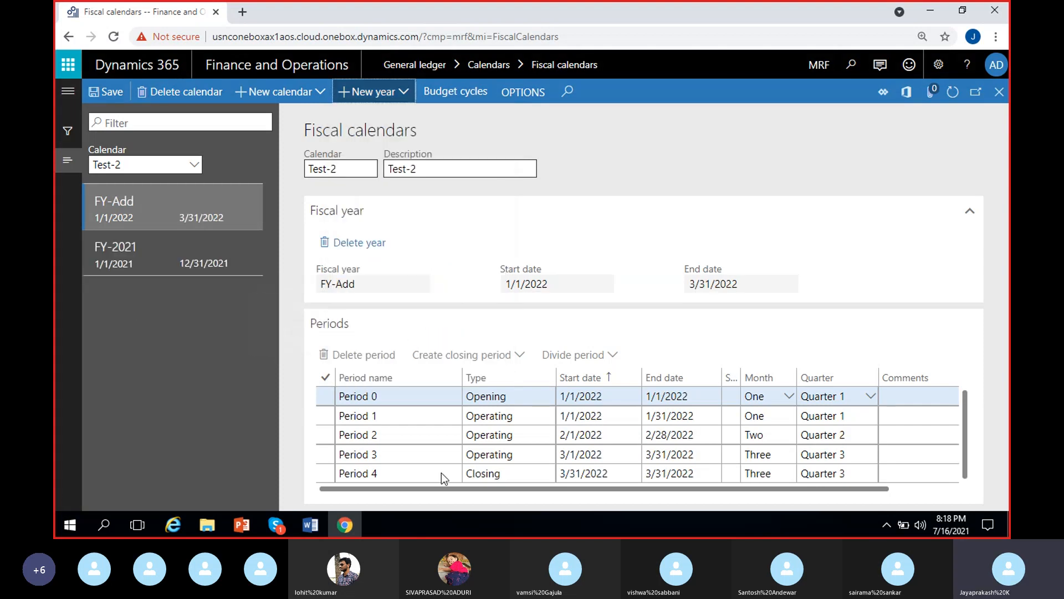
left_click(508, 454)
left_click(506, 416)
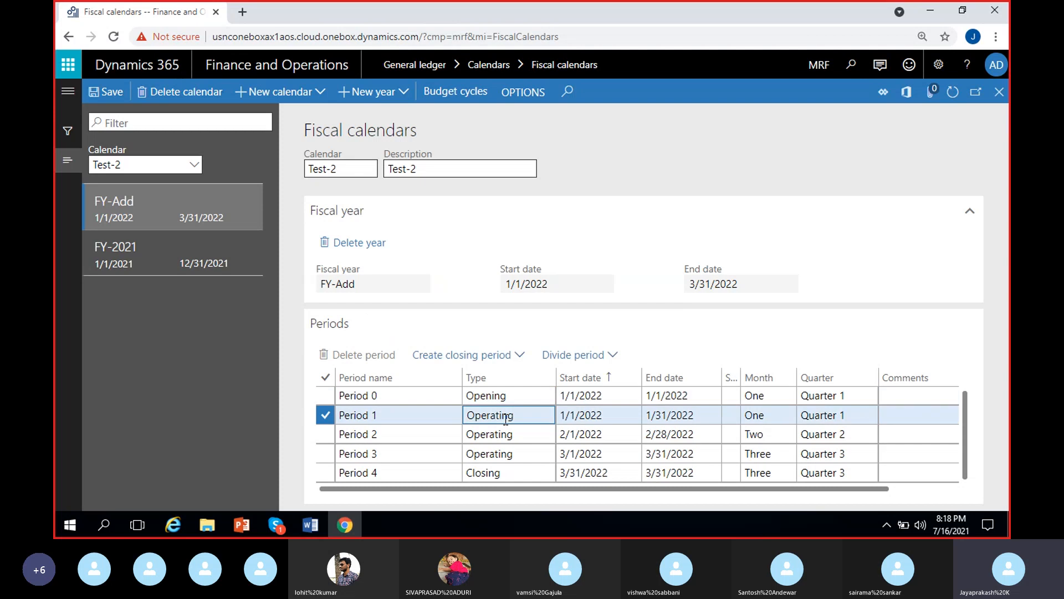
left_click(588, 454)
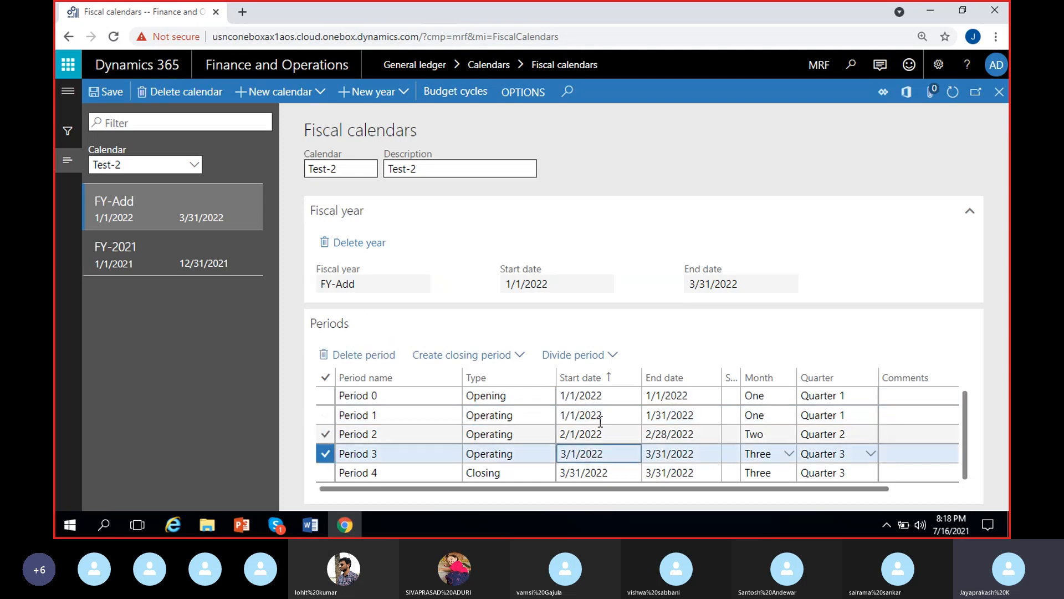
left_click(507, 474)
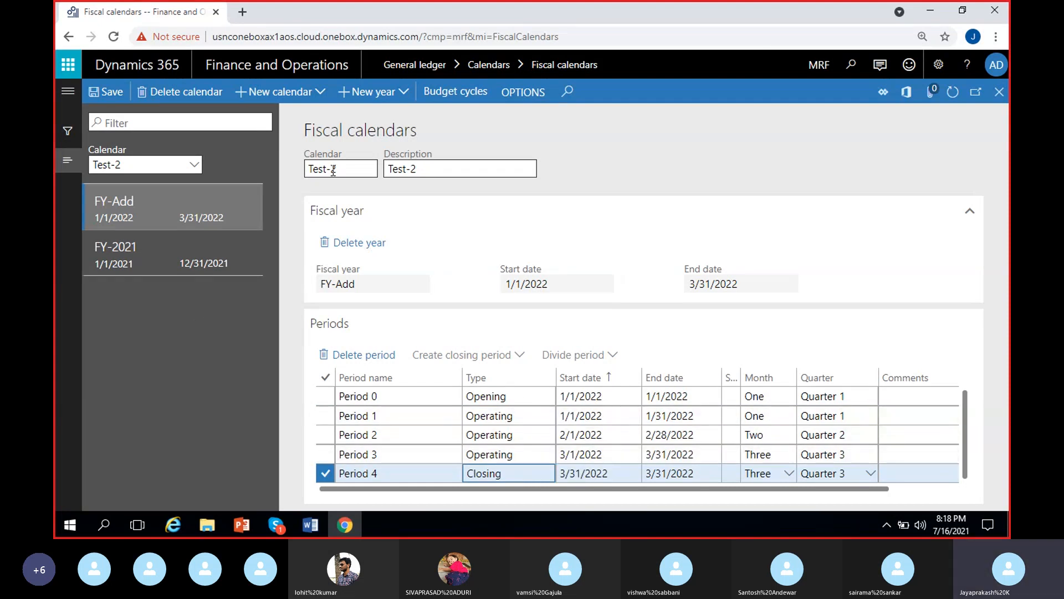
- Start another new fiscal year for the Test-2 calendar and check its proposed start and end dates
left_click(396, 95)
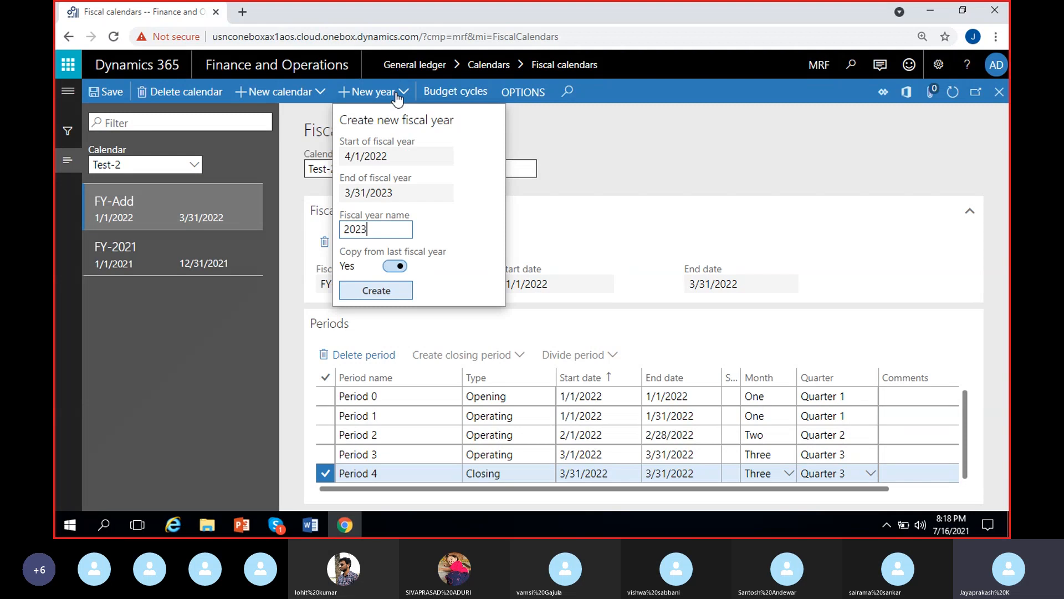
left_click(371, 155)
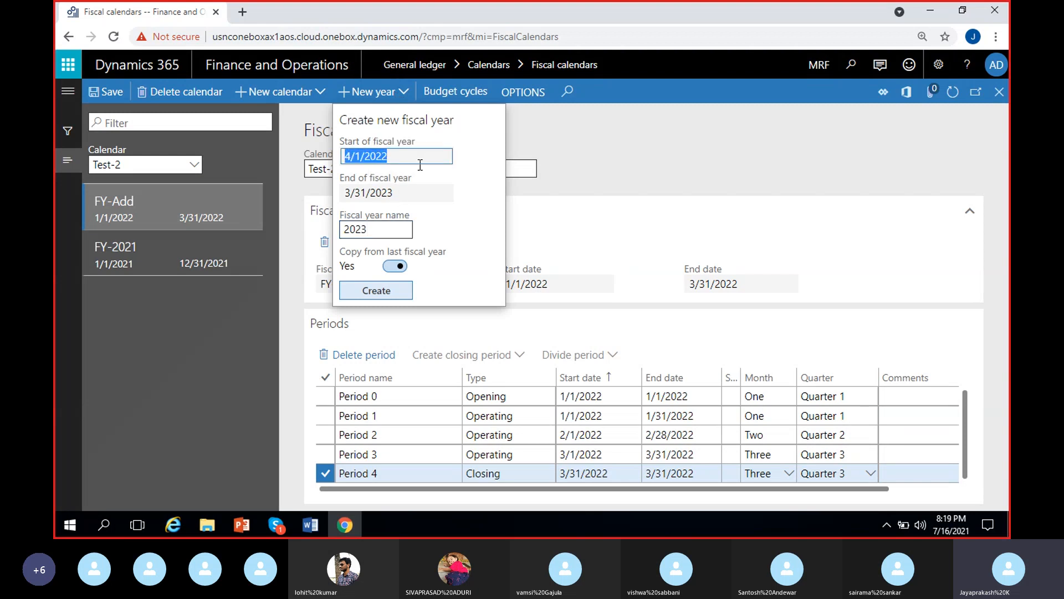
left_click(430, 193)
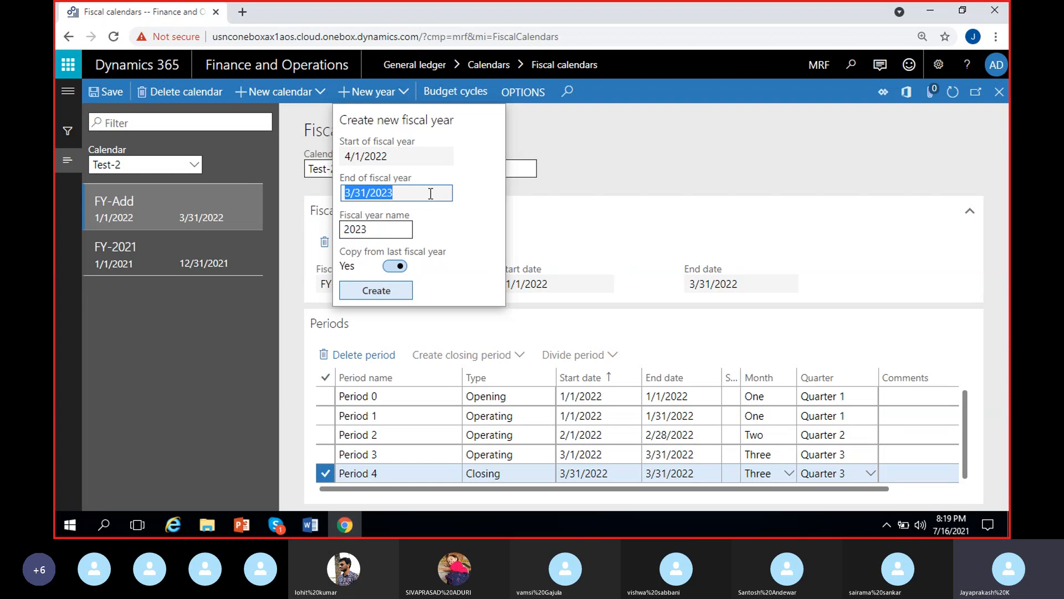
left_click(422, 192)
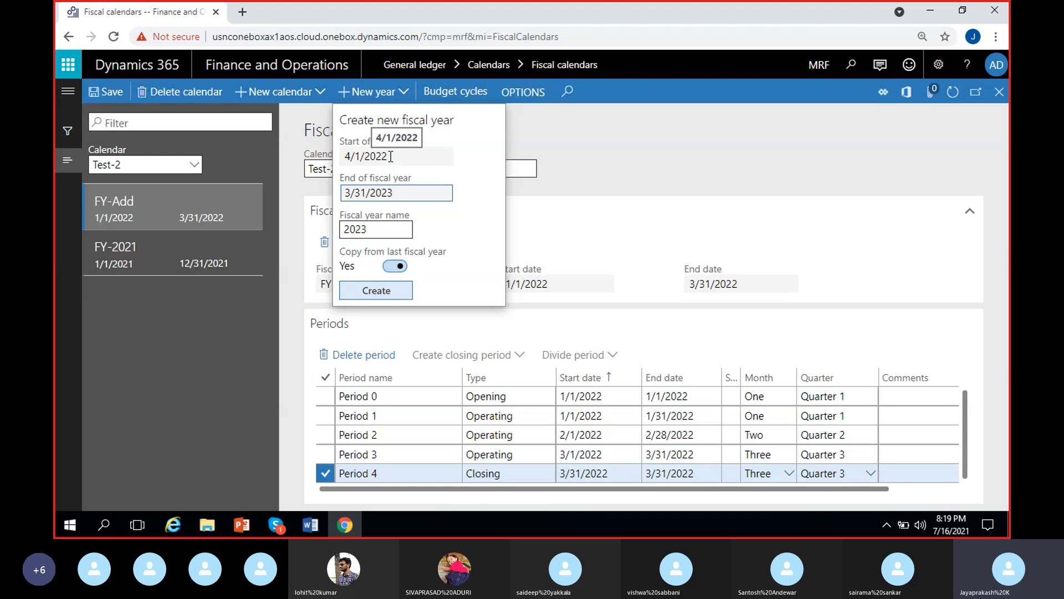
left_click(345, 159)
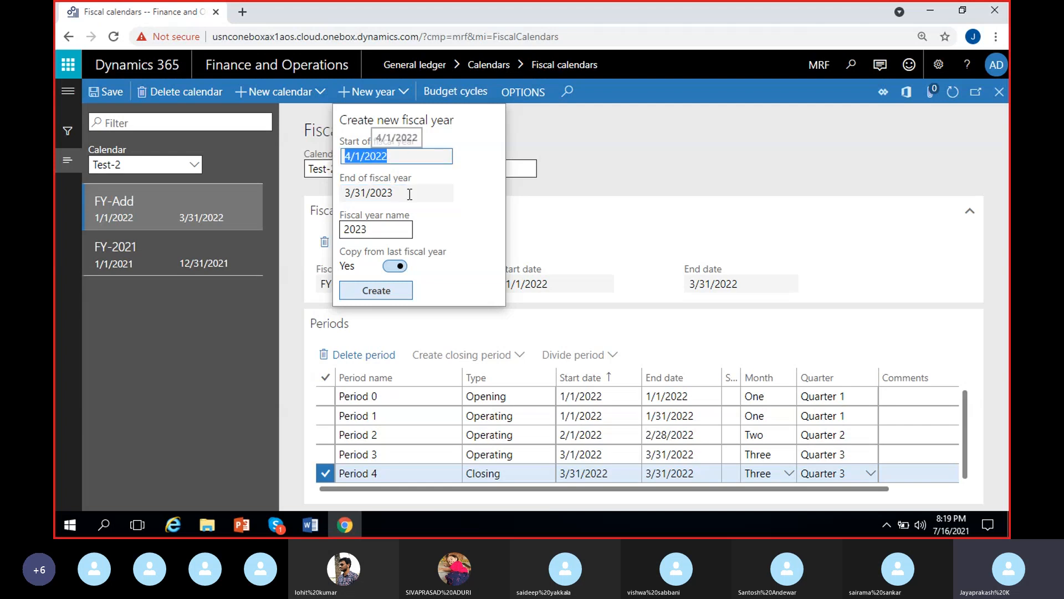
left_click_drag(410, 193, 348, 193)
left_click(348, 192)
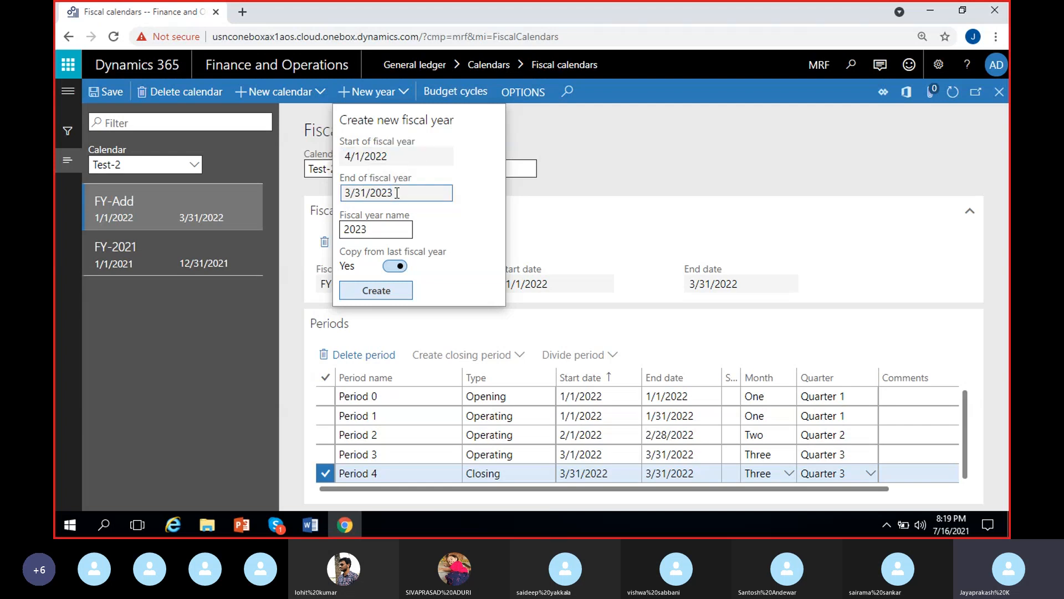
- Name the new fiscal year FY-2022-23 and create it with one-month periods, without copying from the last fiscal year
left_click(346, 228)
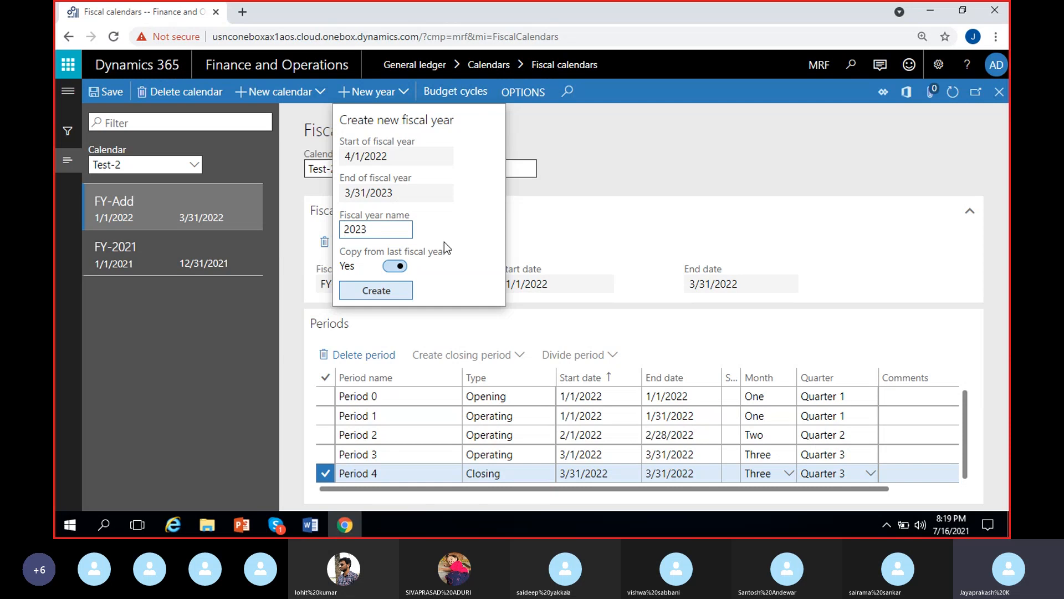
type("FY-")
left_click(386, 229)
type("-23")
left_click(397, 267)
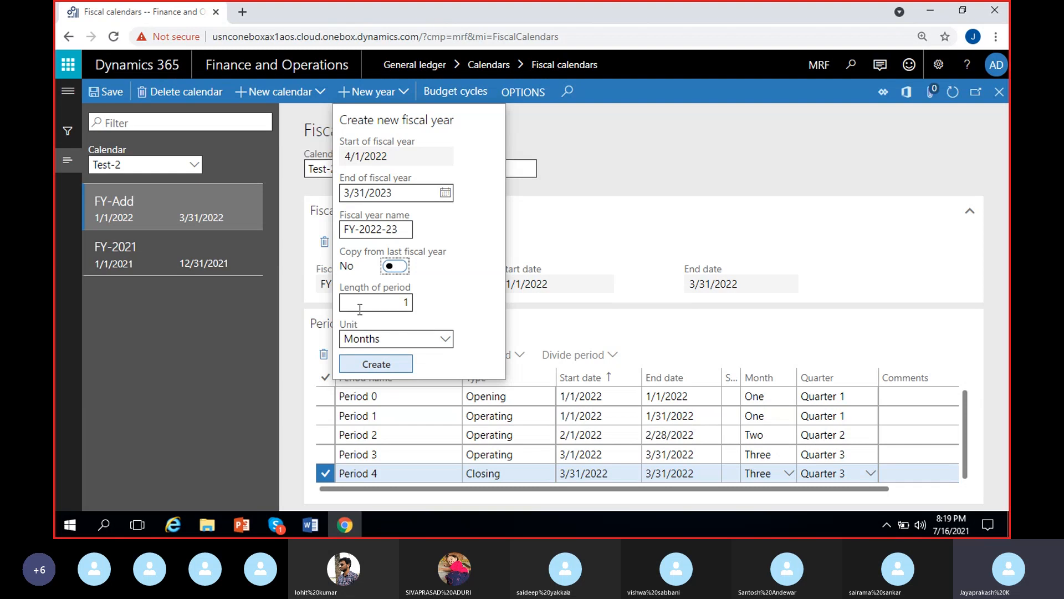
left_click(376, 364)
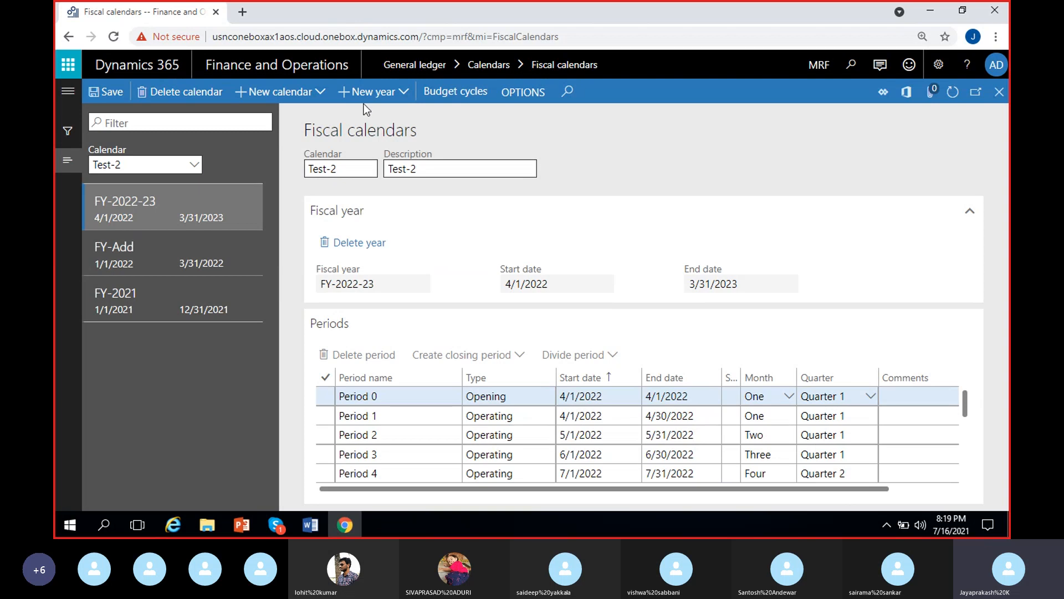
- Start another new fiscal year for the Test-2 calendar and name it FY-2024
left_click(365, 101)
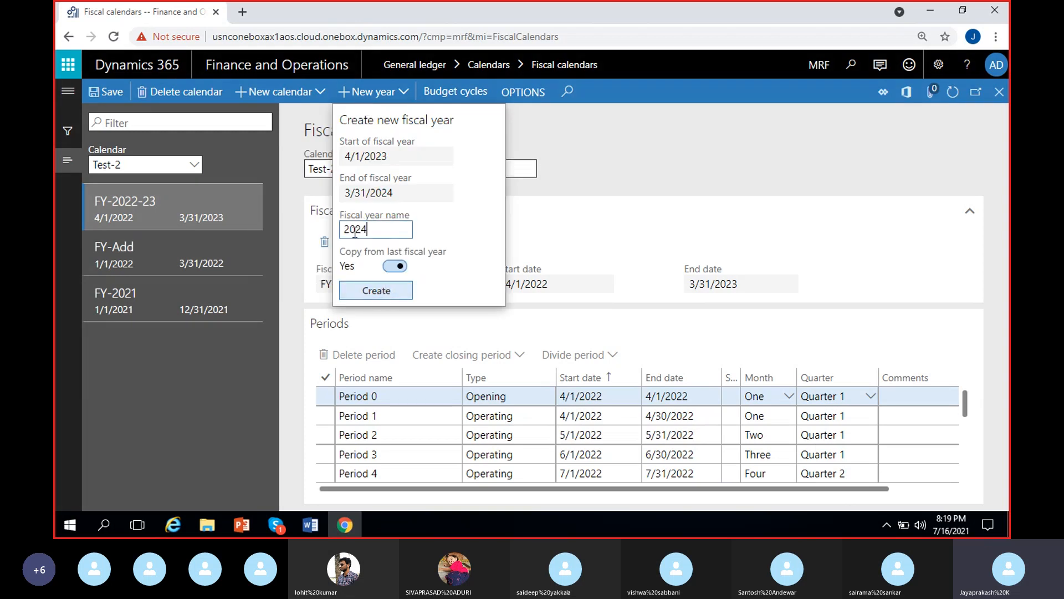
type("fY-")
key("BackSpace")
key("BackSpace")
key("BackSpace")
key("Tab")
left_click(402, 229)
key("Home")
type("f")
key("BackSpace")
type("FY")
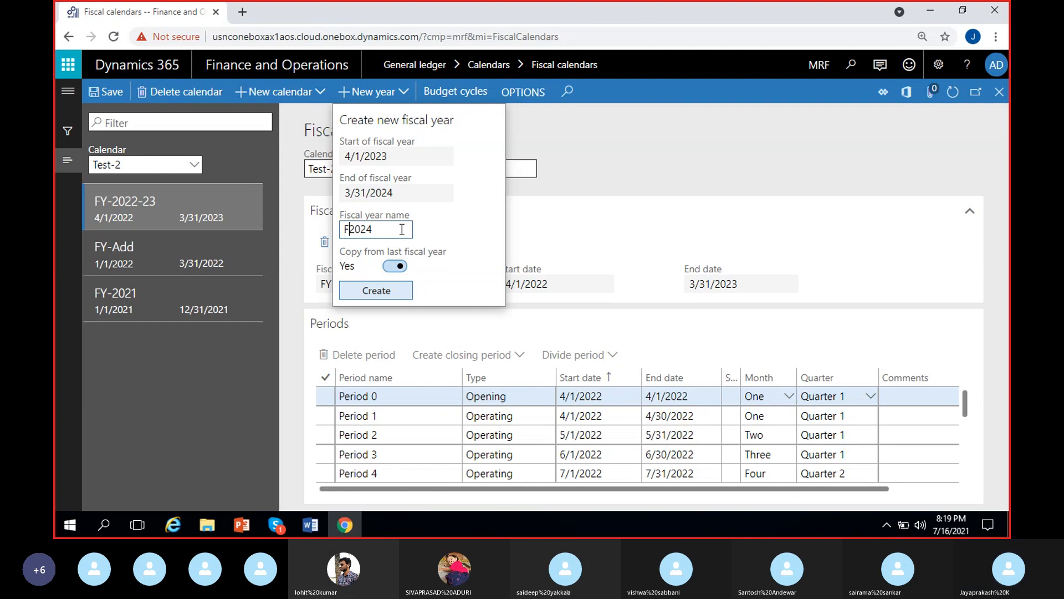
type("-2024")
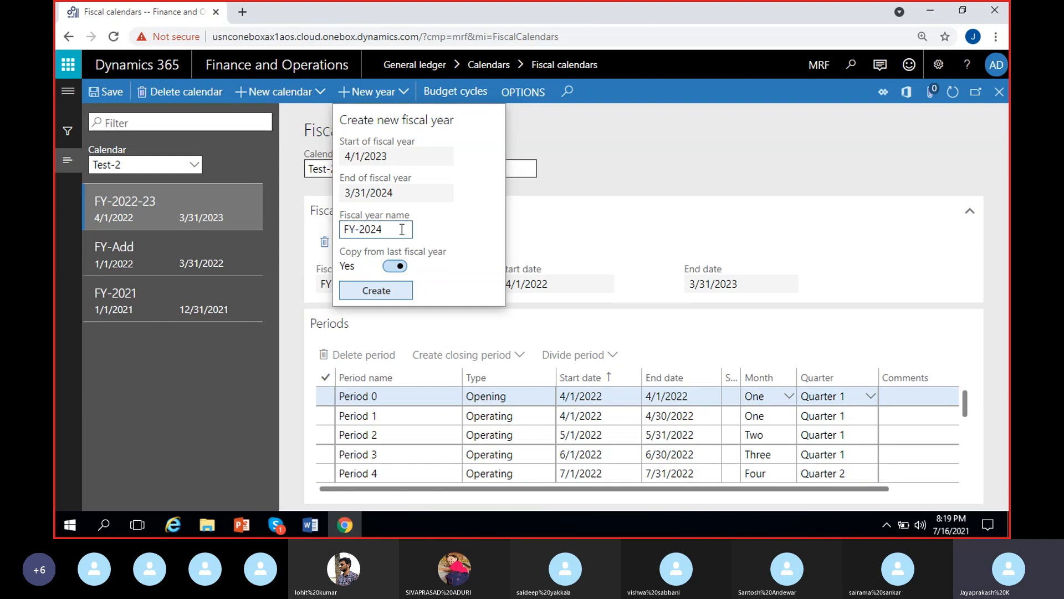
- Change the new fiscal year's name to FY-2023-24 and create it as a copy of the last fiscal year
type("-2")
key("BackSpace")
key("BackSpace")
type("3-24")
left_click(375, 290)
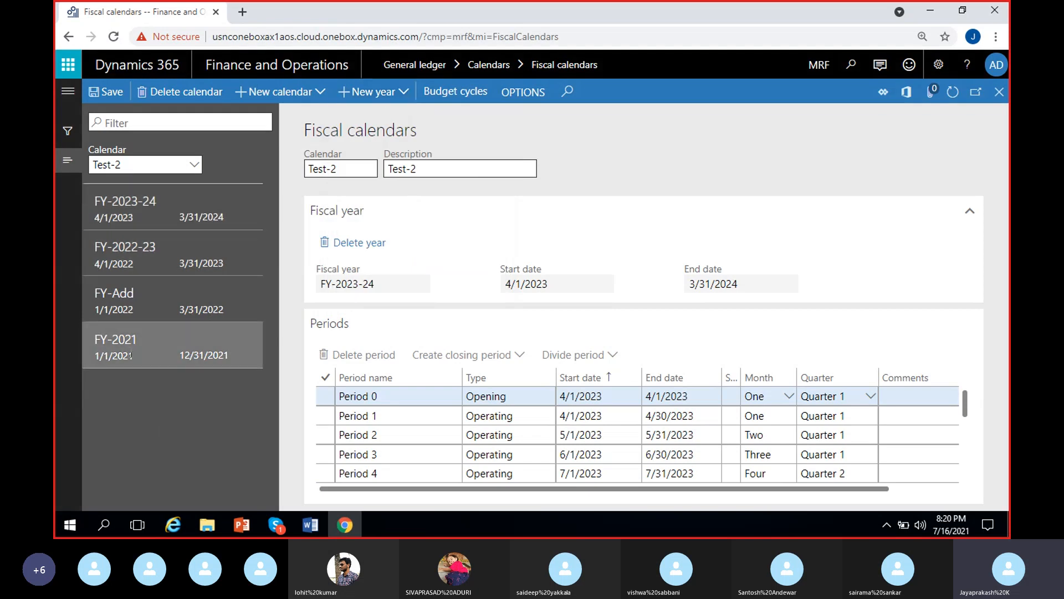
- Compare the dates and periods of the FY-2021, FY-2022-23 and FY-Add fiscal years
left_click(131, 355)
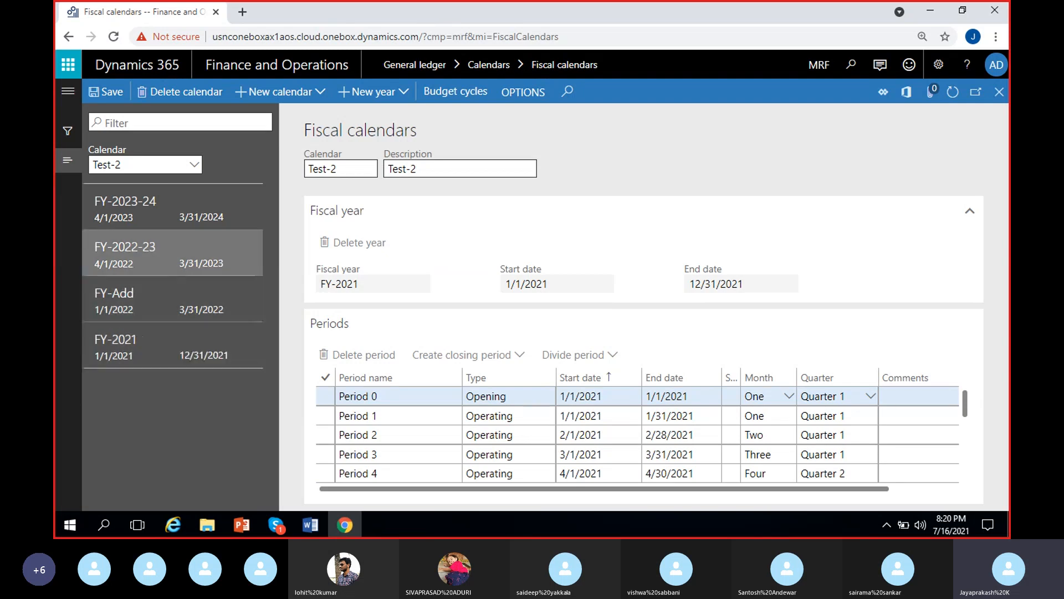
left_click(209, 263)
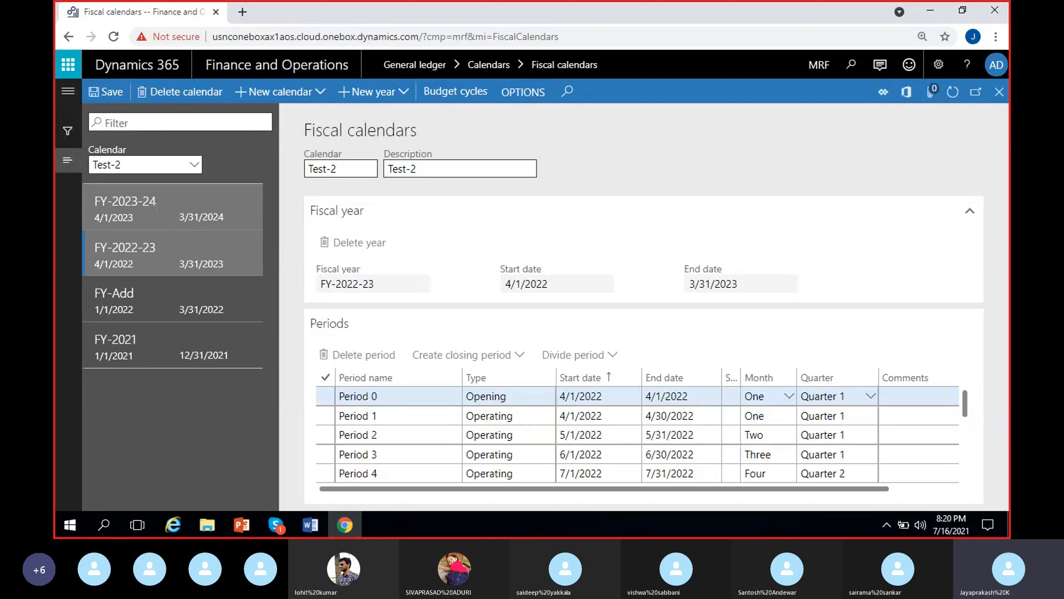
left_click(145, 310)
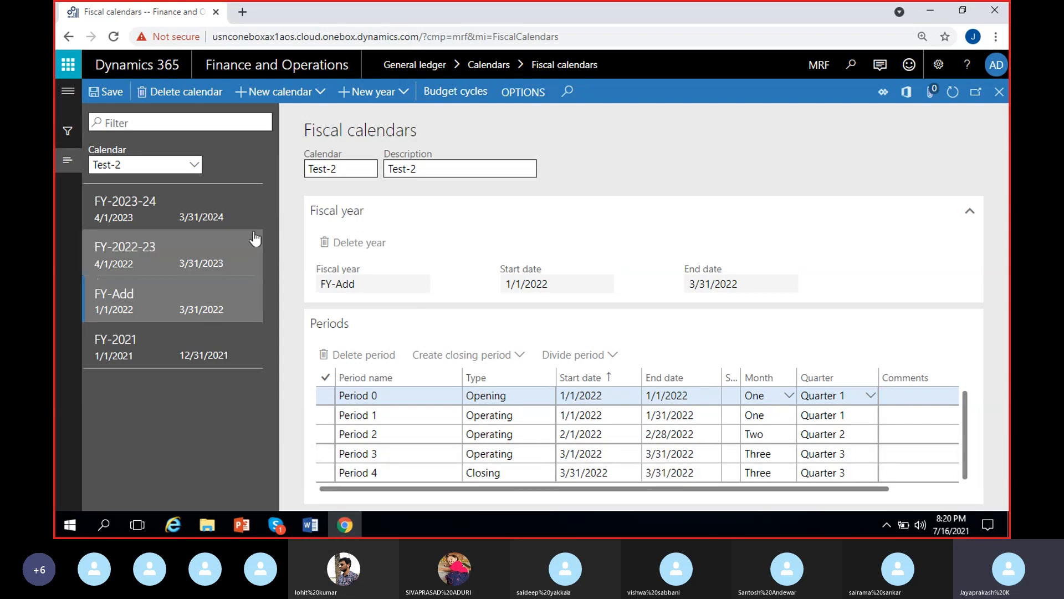
left_click(149, 247)
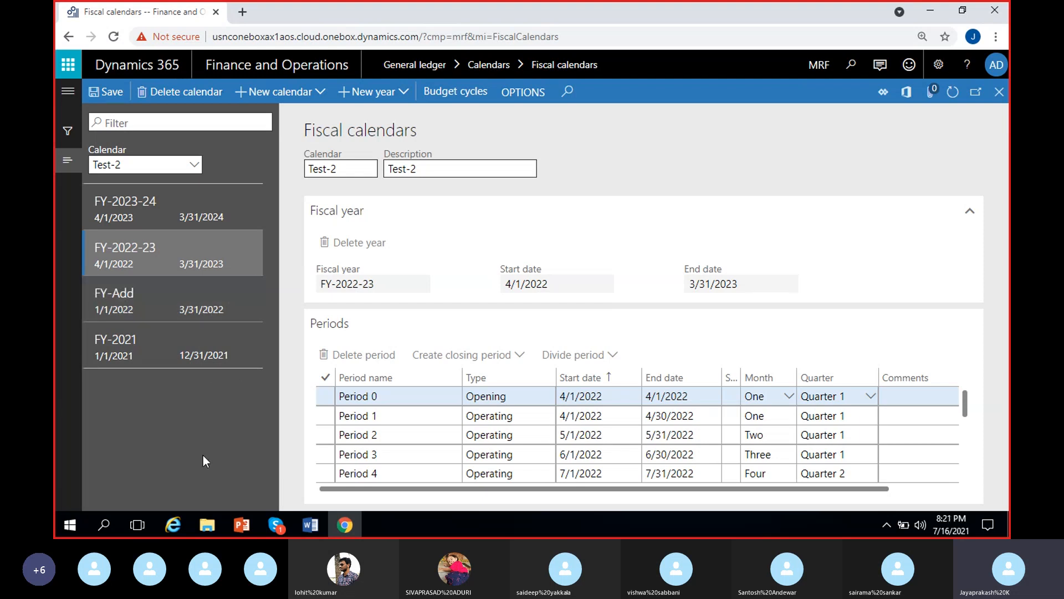
left_click(168, 298)
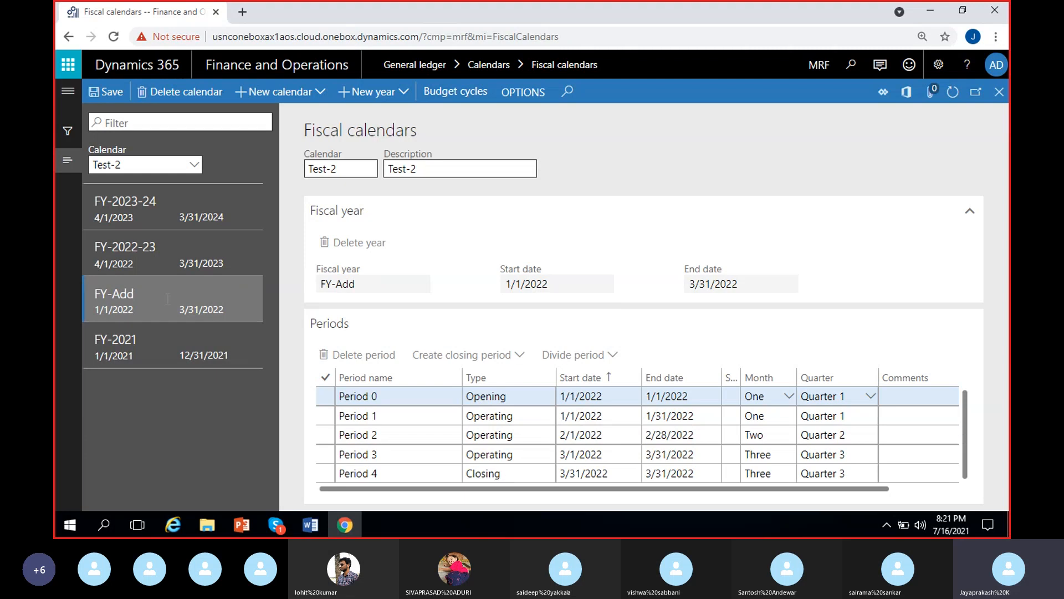
- Delete the fiscal years FY-2023-24, FY-2022-23 and FY-Add from the Test-2 calendar
left_click(166, 208)
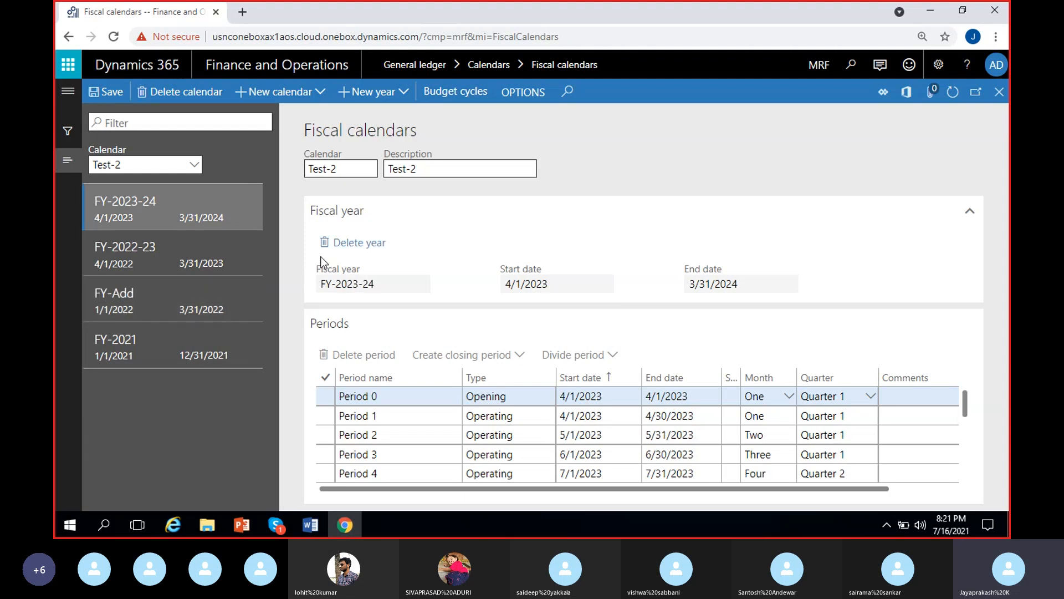
left_click(359, 243)
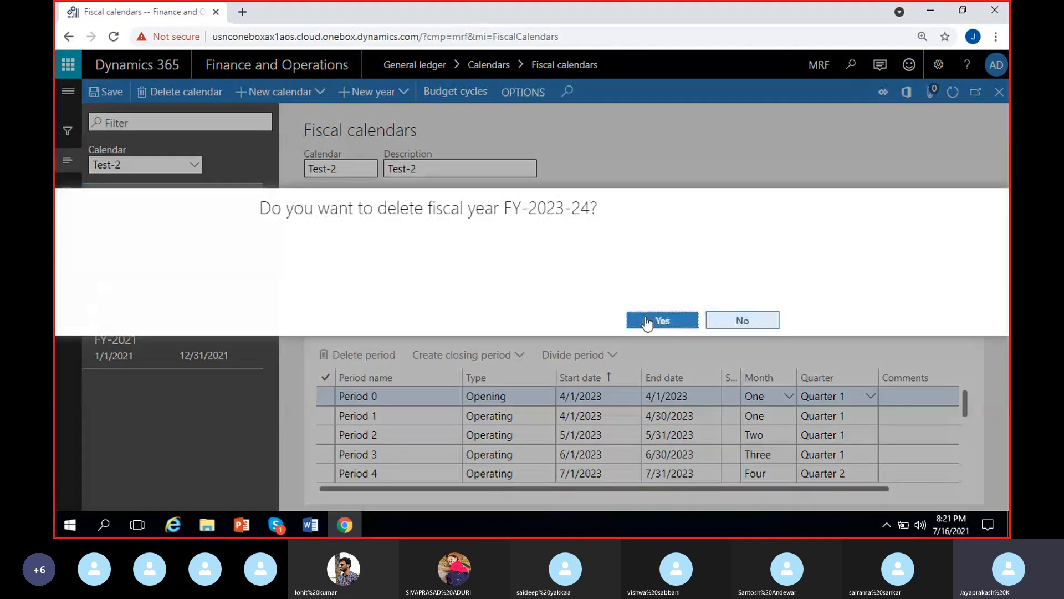
left_click(647, 322)
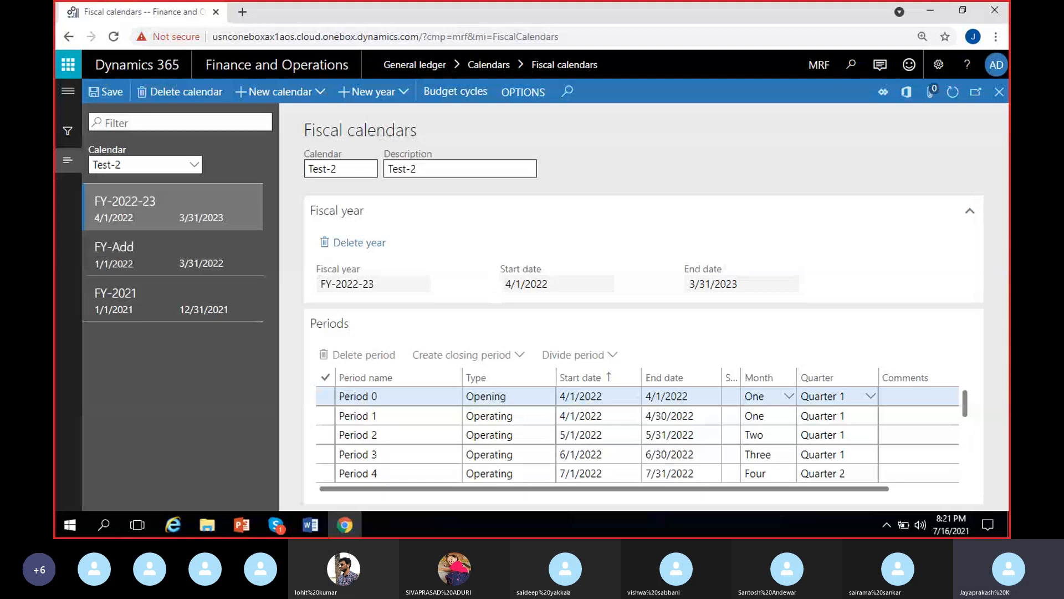
left_click(351, 243)
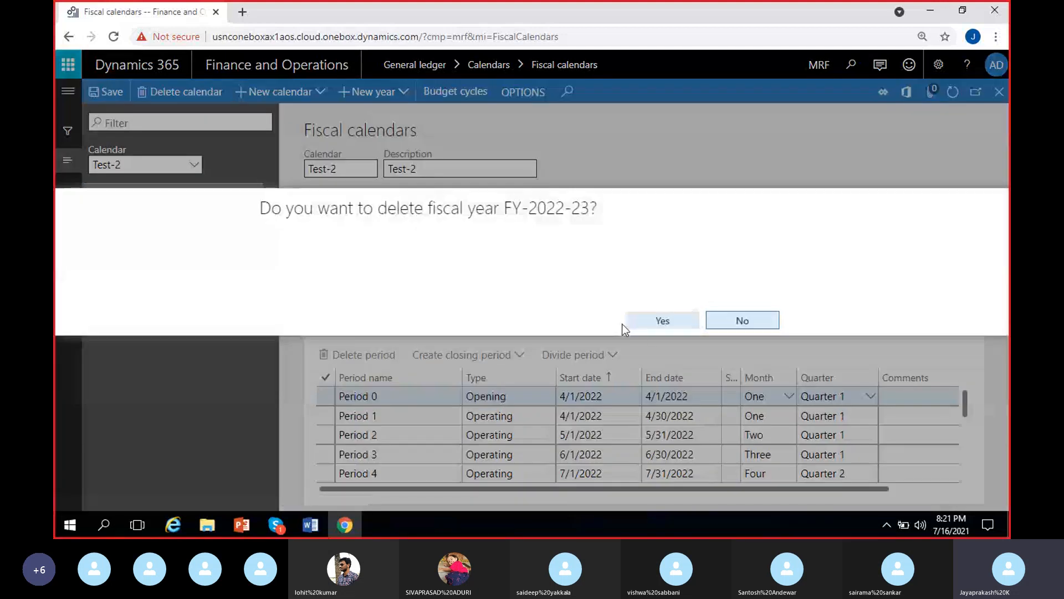
left_click(623, 323)
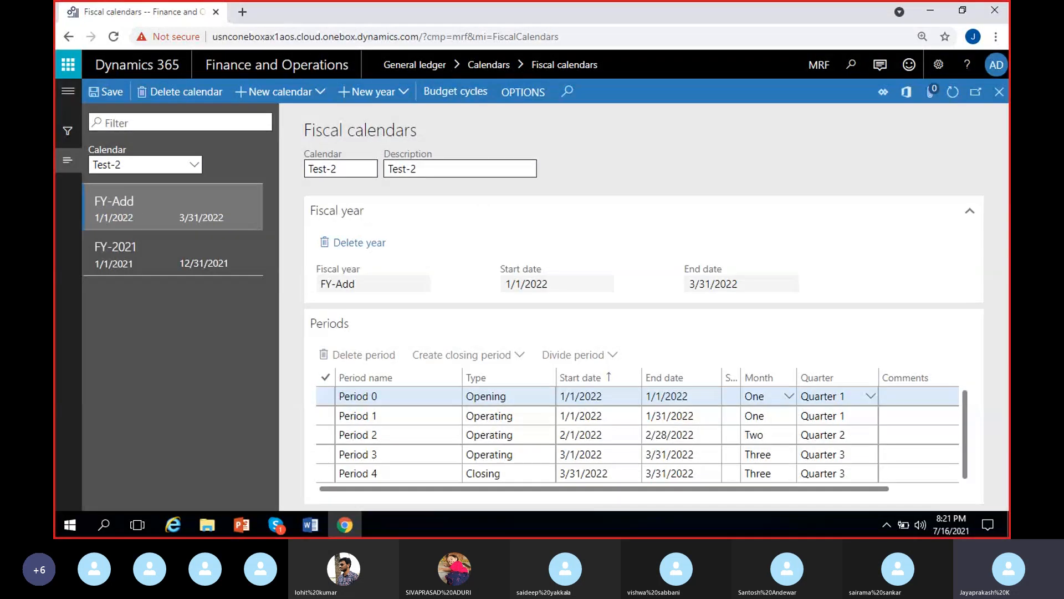
left_click(359, 245)
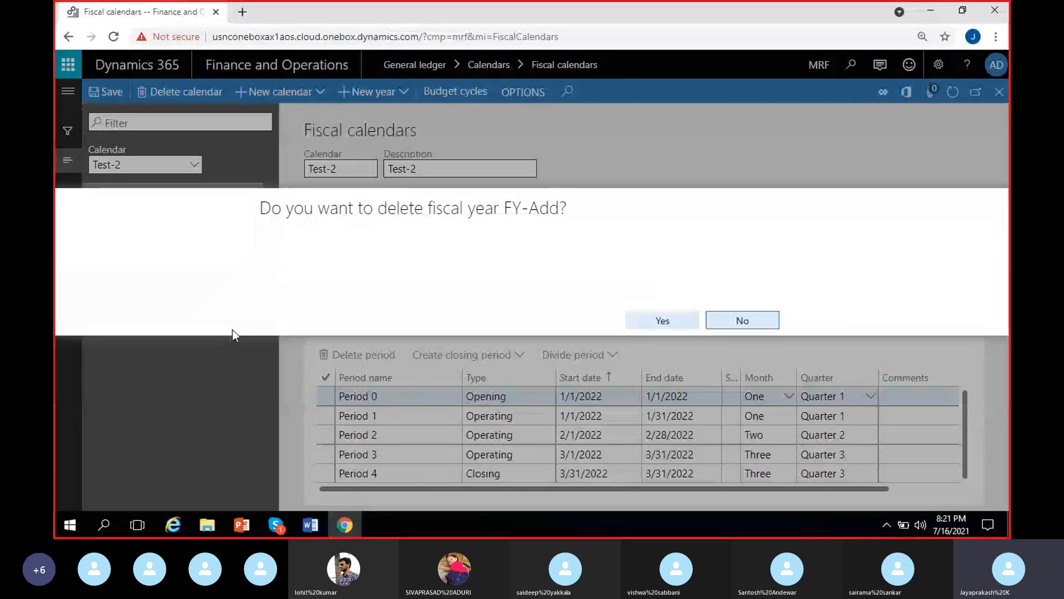
key("Return")
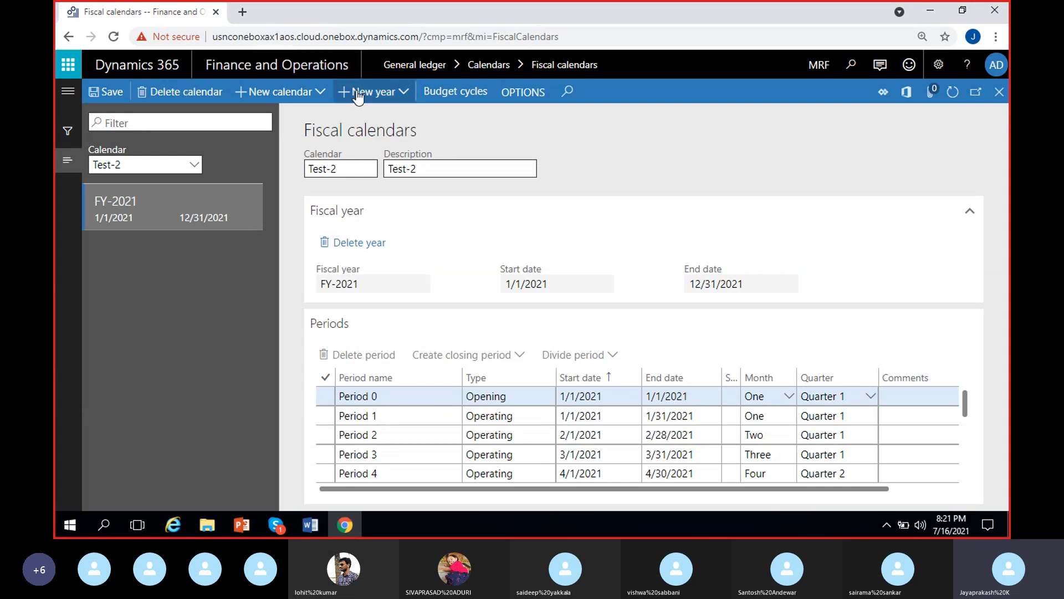
- Create fiscal year 2022 in the Test-2 calendar, ending 3/31/2023, with one-month periods and without copying the last fiscal year
left_click(386, 95)
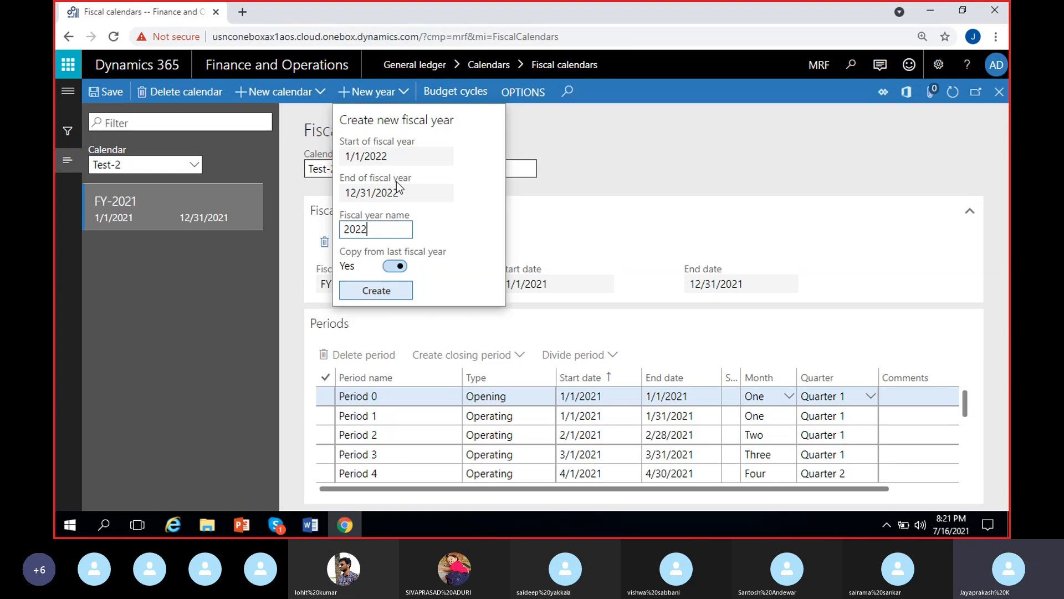
left_click(395, 268)
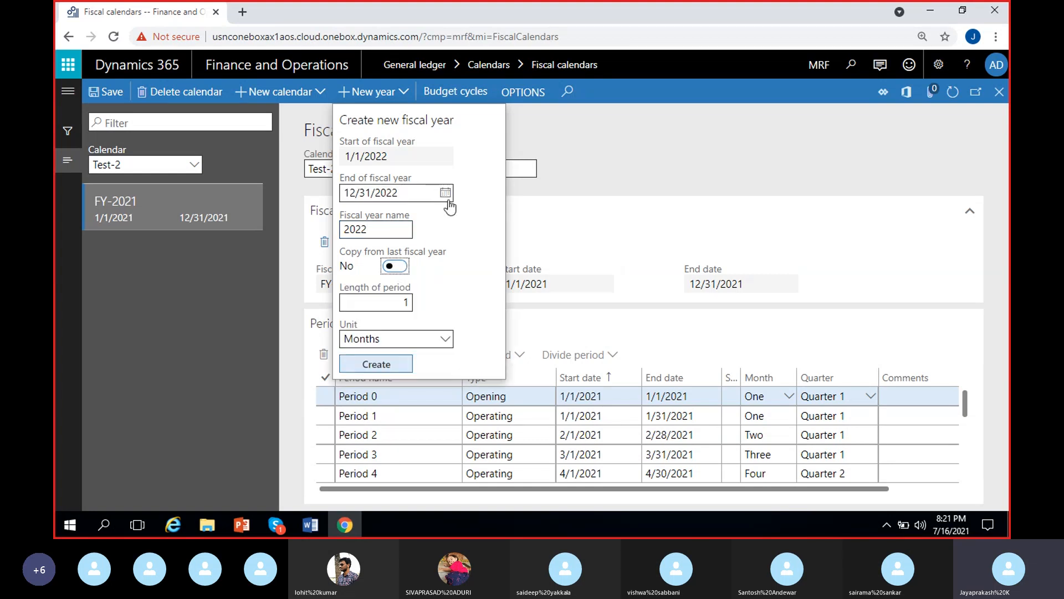
left_click(445, 194)
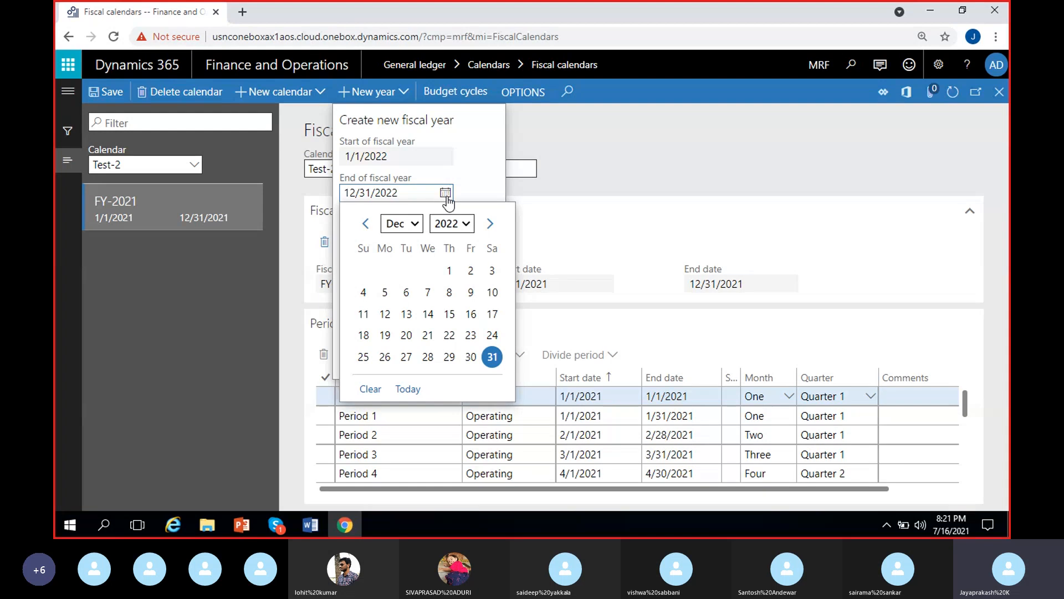
left_click(490, 223)
left_click(490, 223)
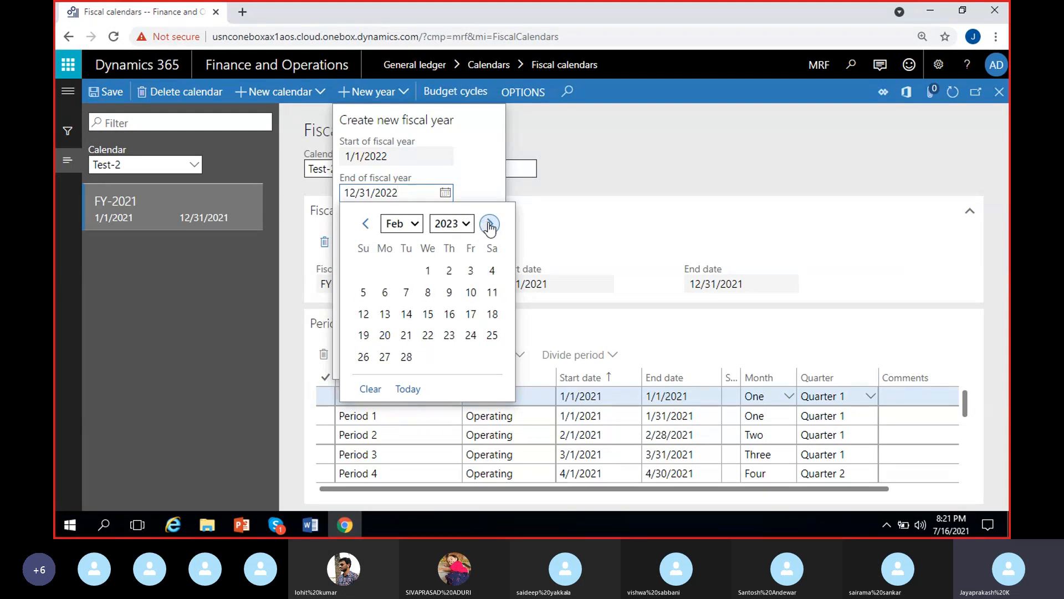
left_click(490, 224)
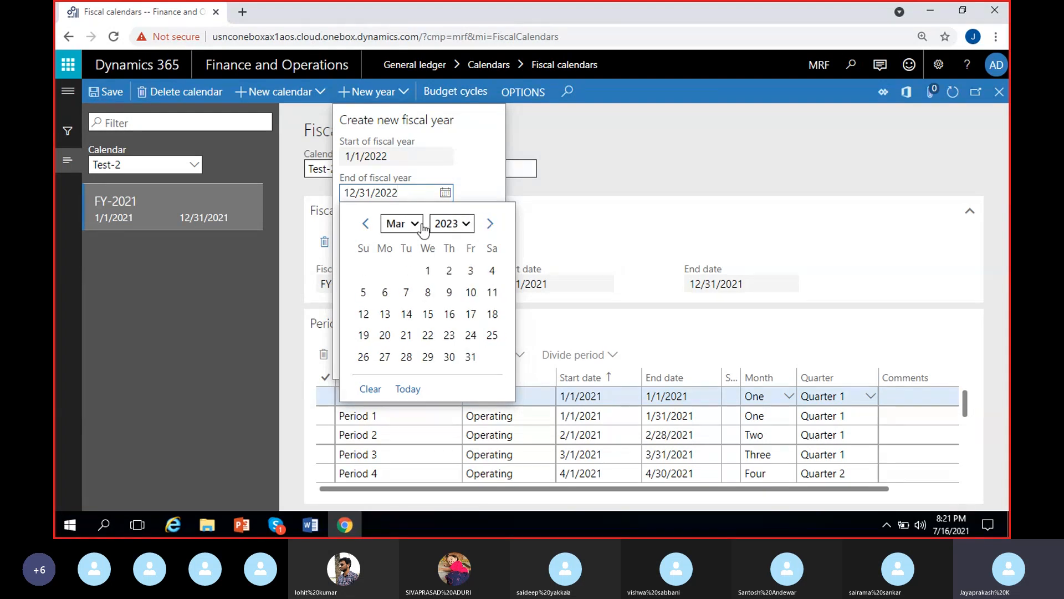
left_click(470, 358)
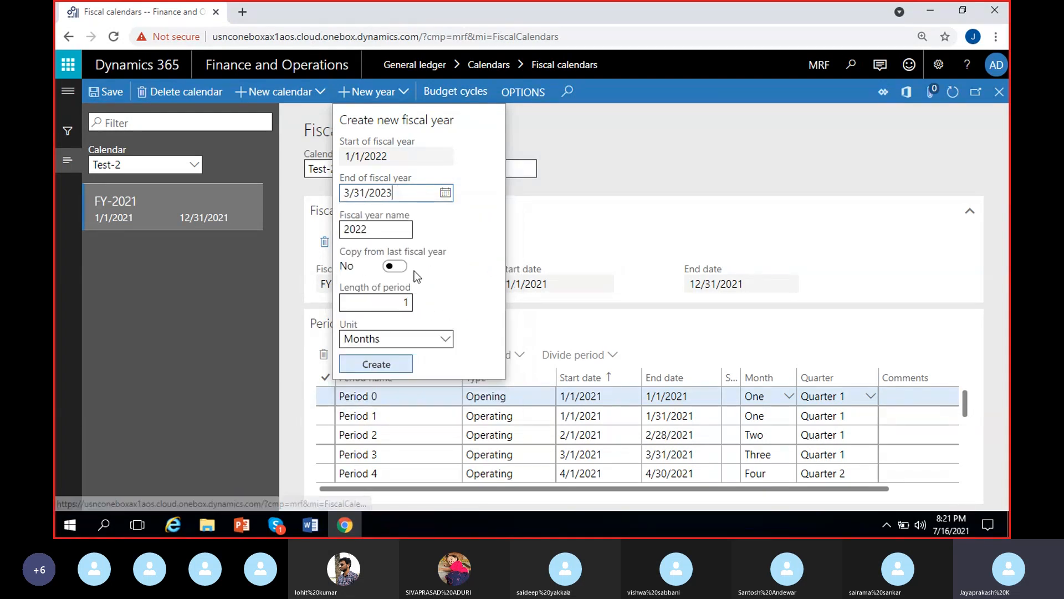
left_click(394, 158)
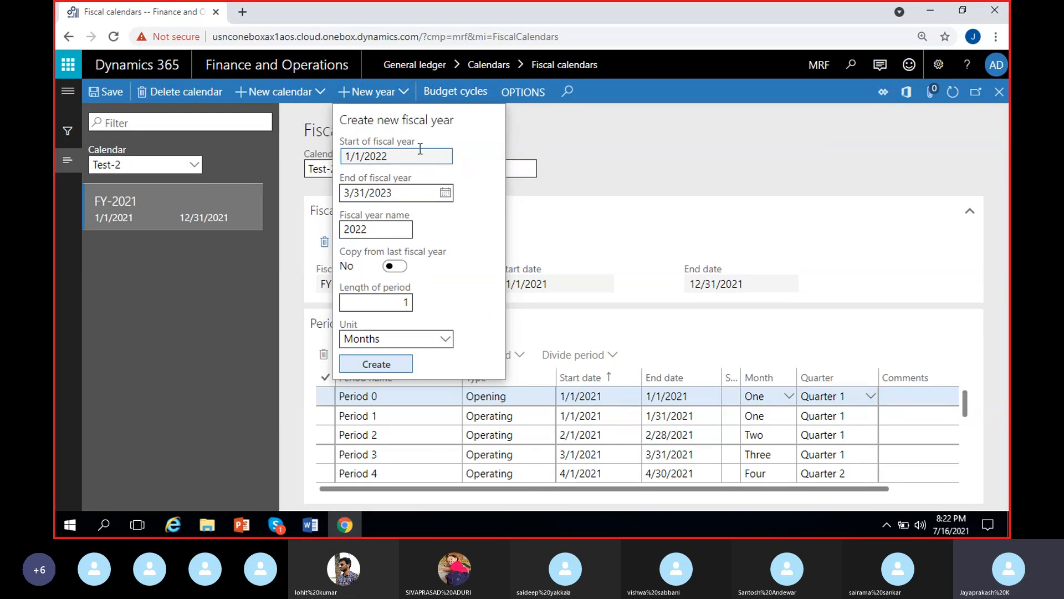
left_click(392, 366)
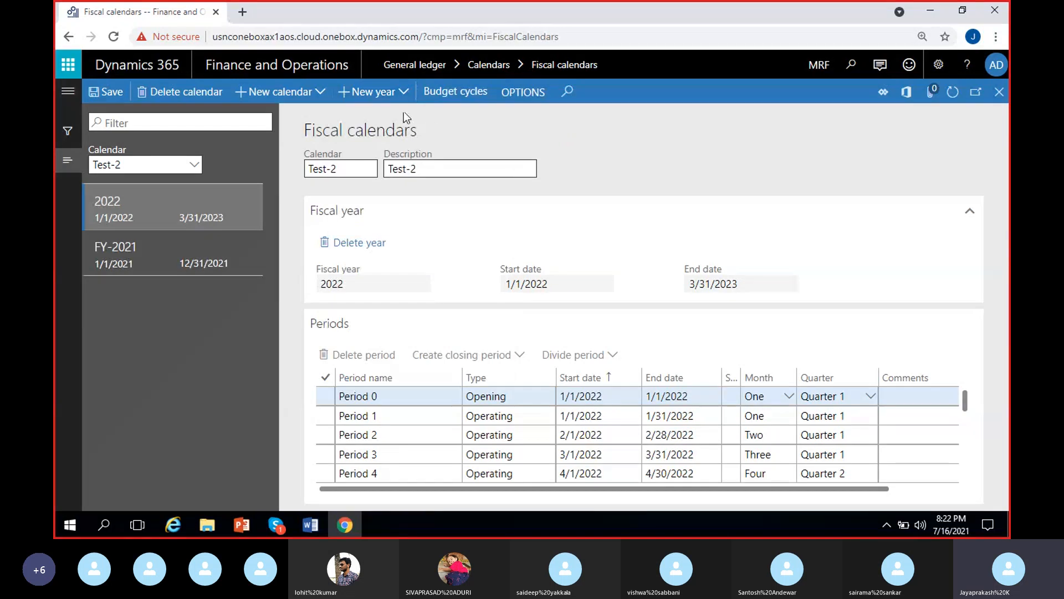
- Check the start and end dates proposed for the next Test-2 fiscal year without creating it
left_click(394, 92)
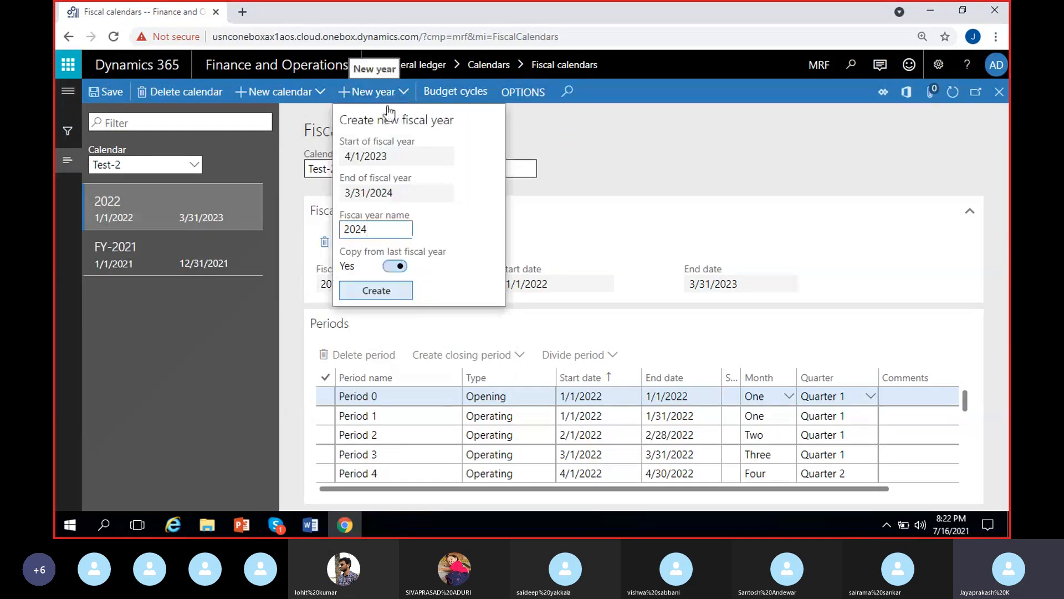
left_click(388, 156)
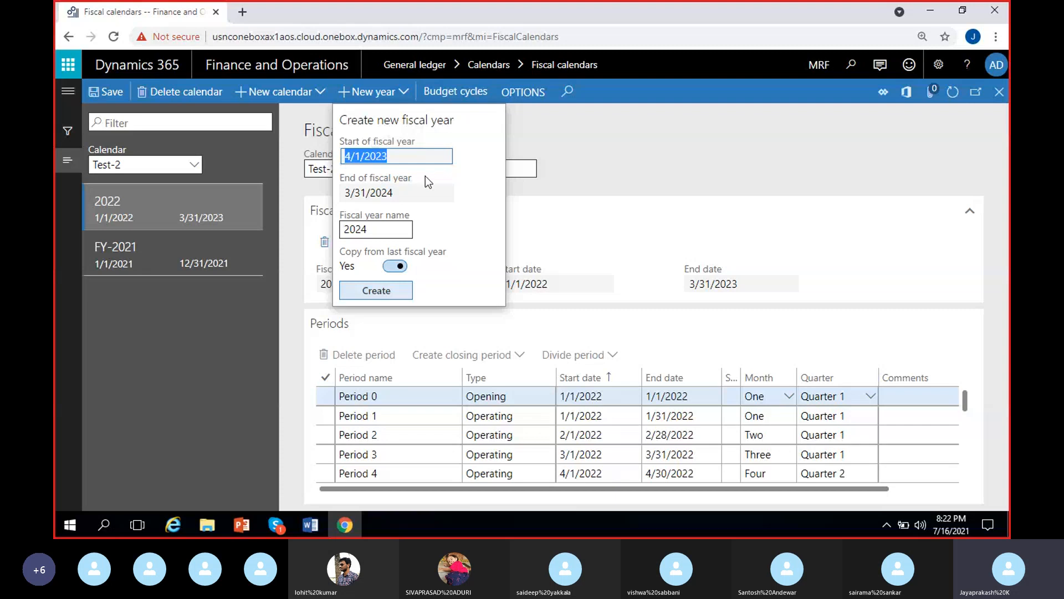
left_click_drag(423, 196, 353, 195)
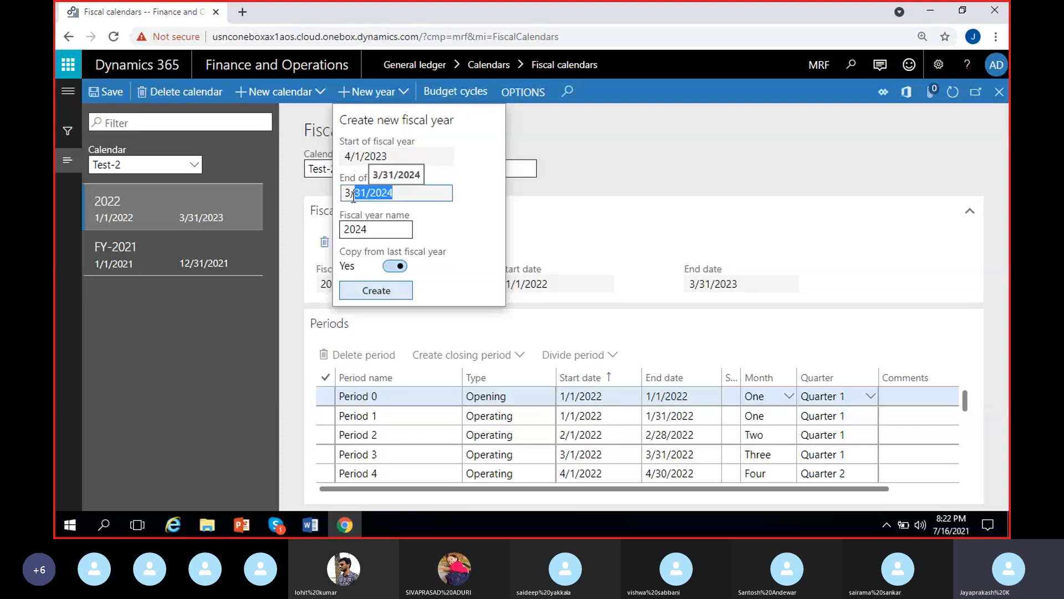
left_click(442, 195)
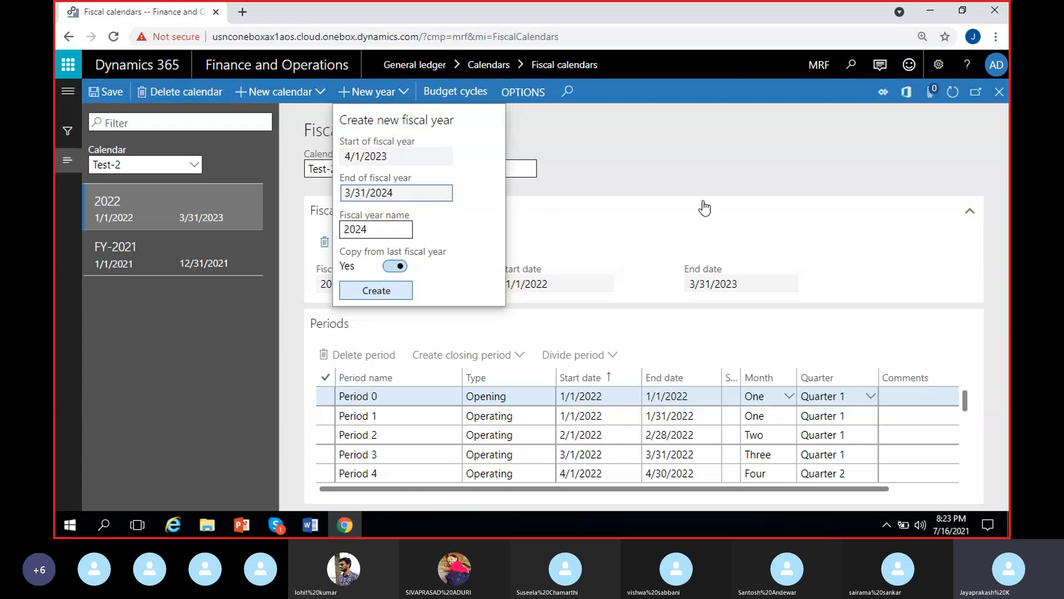
left_click(671, 171)
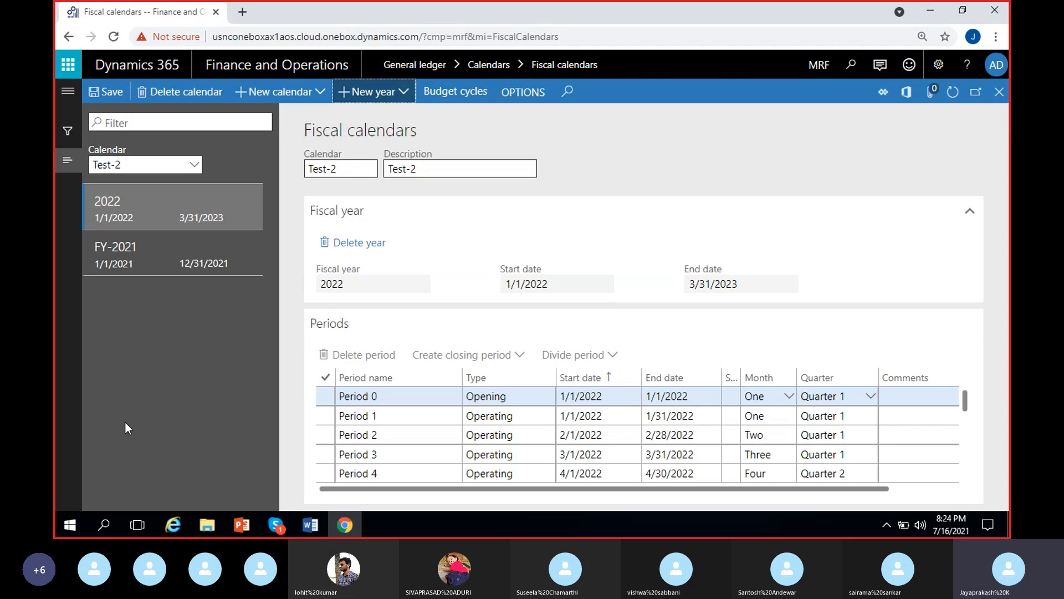
- Switch to the MRF Cal fiscal calendar and review the dates of Period 1 and Period 2 in FY-2021
left_click(192, 165)
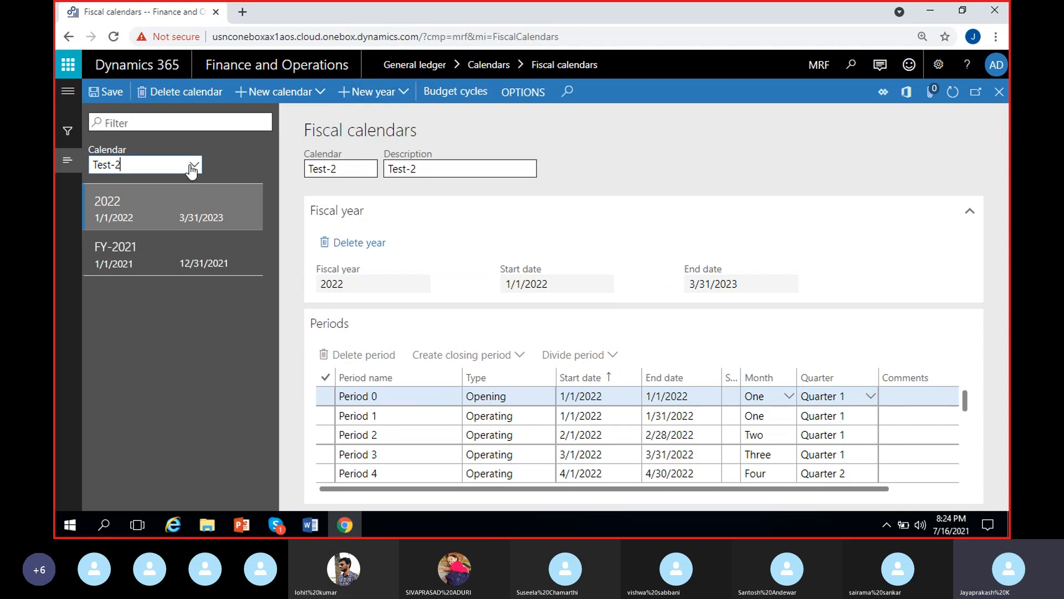
left_click(191, 166)
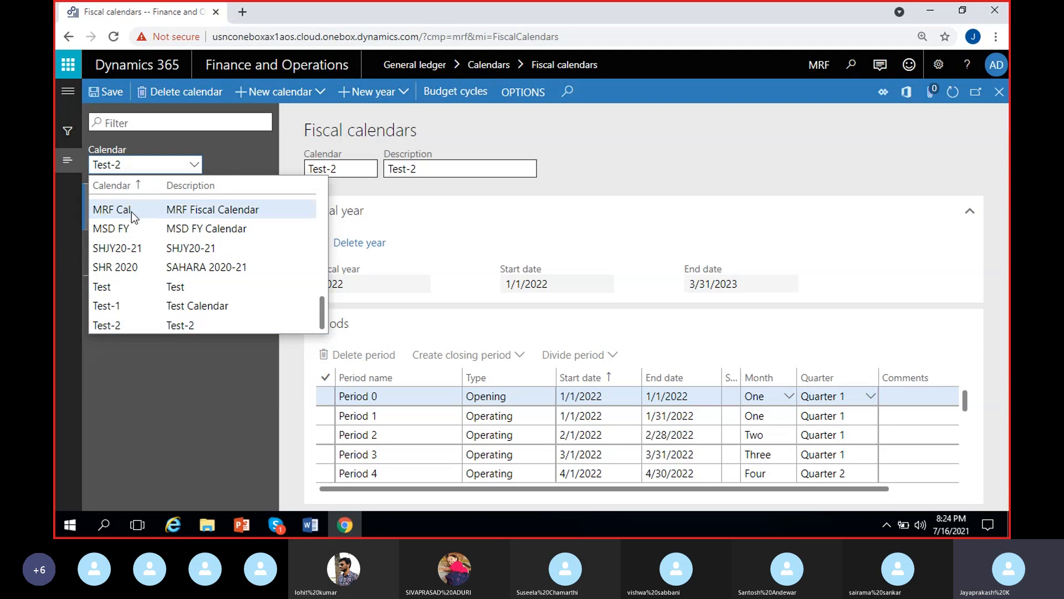
left_click(108, 209)
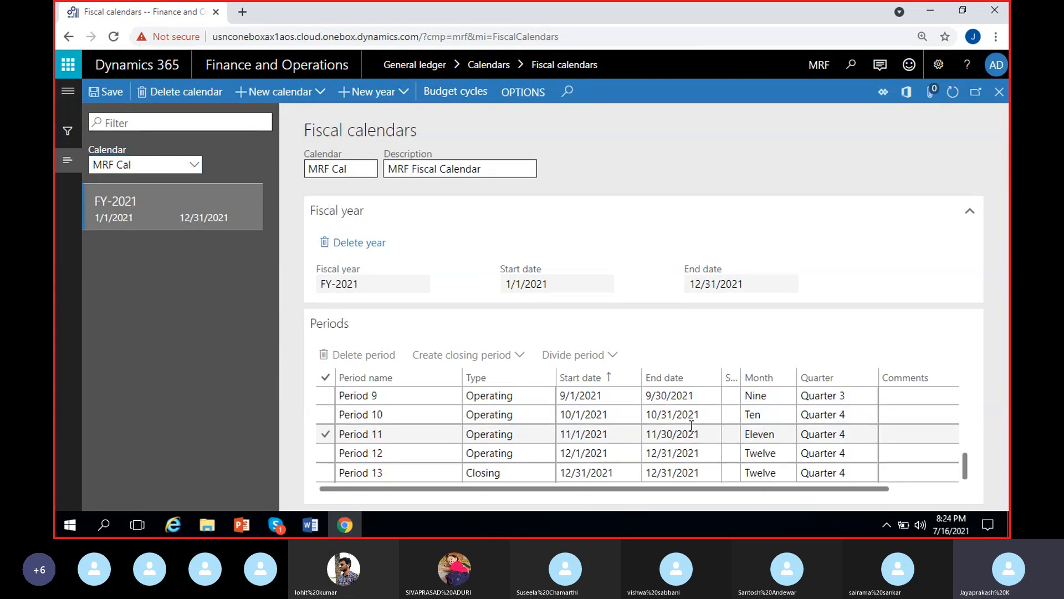
left_click(585, 416)
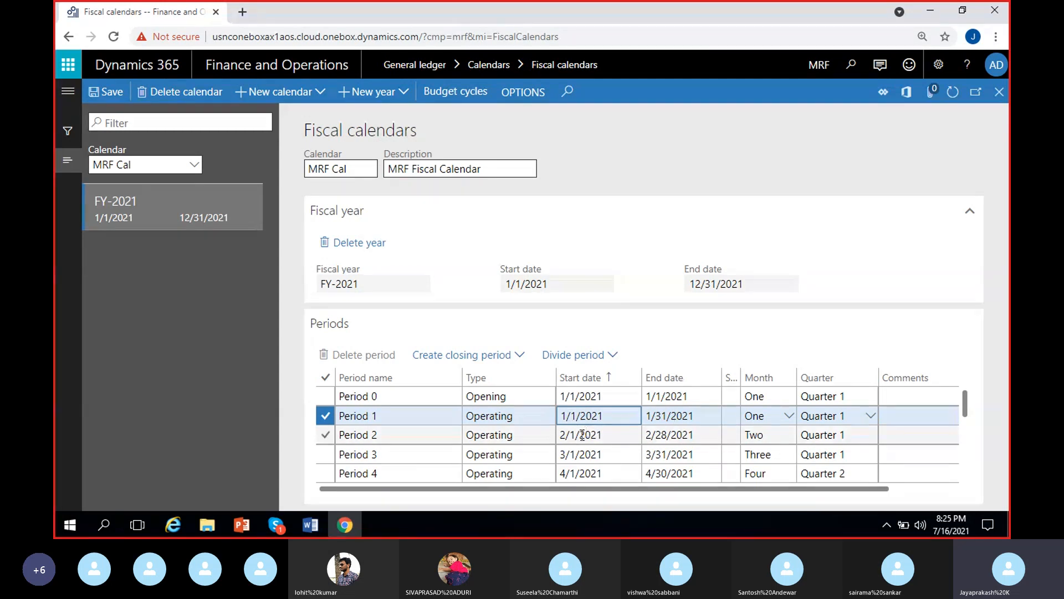
left_click(582, 435)
left_click(673, 433)
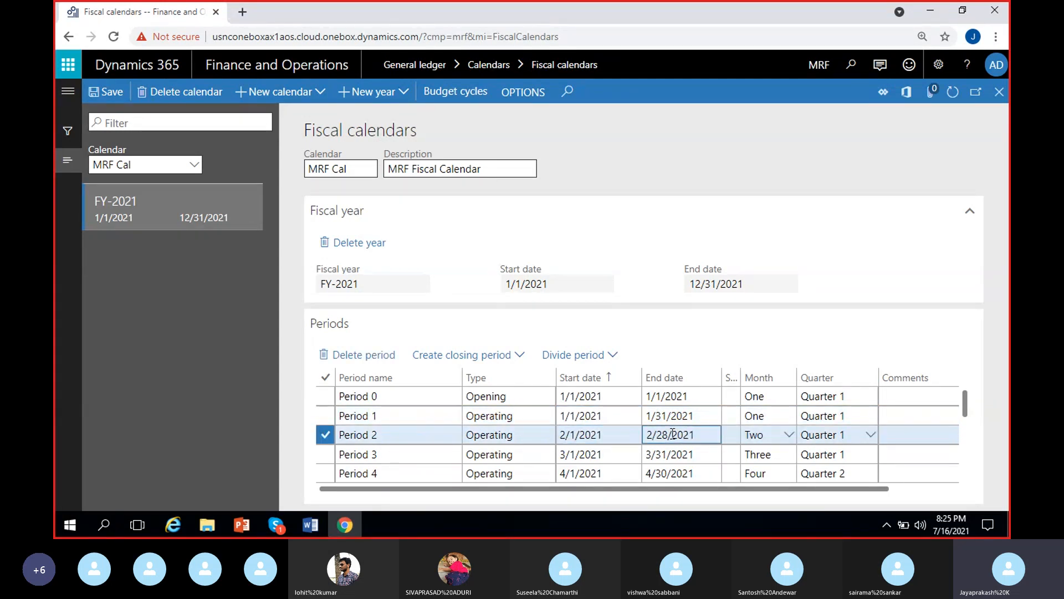
- Divide Period 1 of FY-2021 with a new period starting 1/16/2021 named Period 1.5
left_click(596, 415)
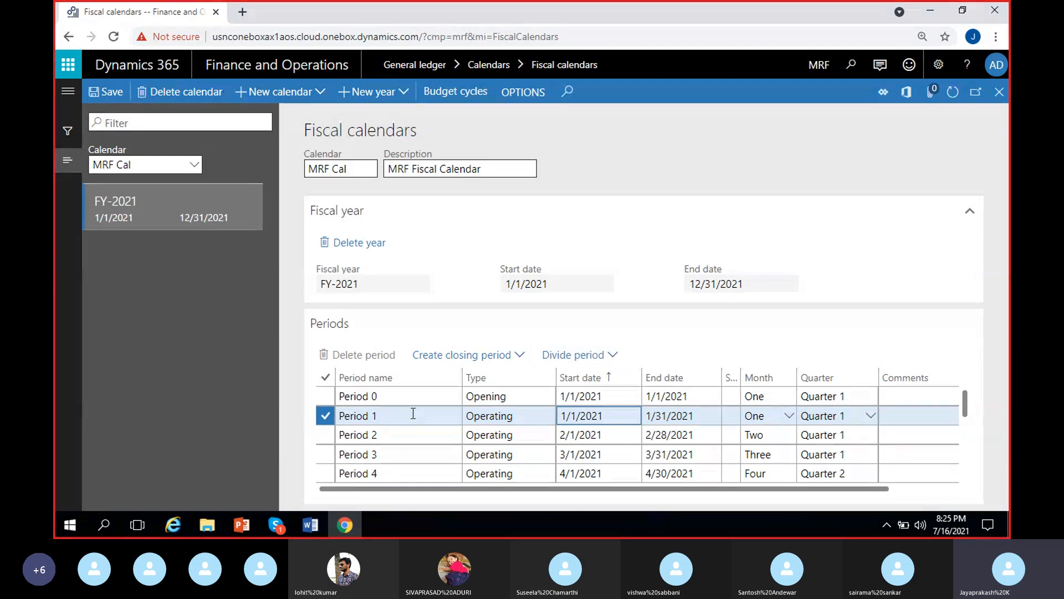
left_click(583, 359)
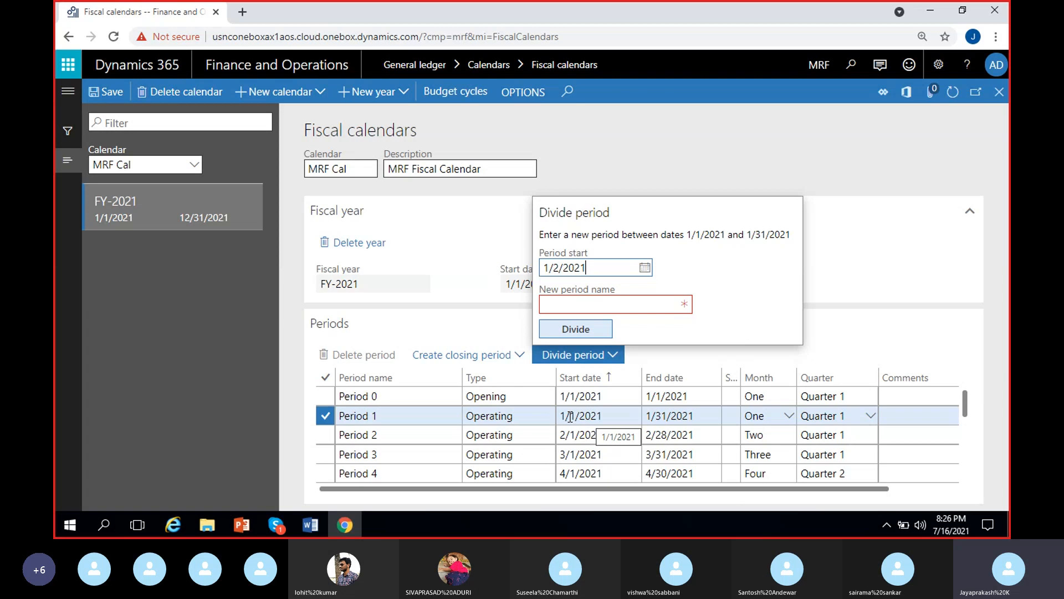
left_click(644, 268)
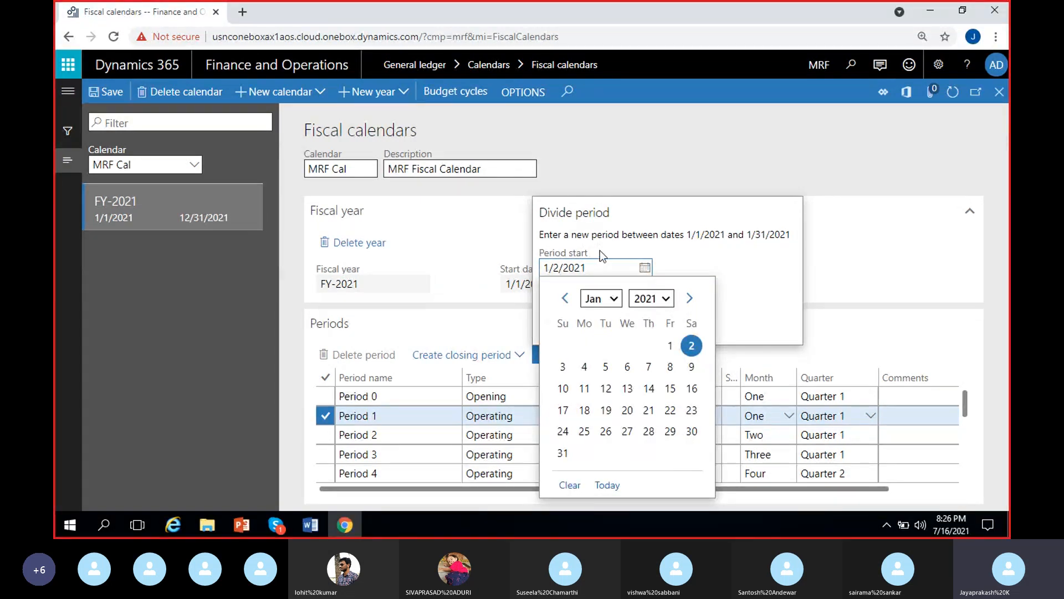
left_click(692, 389)
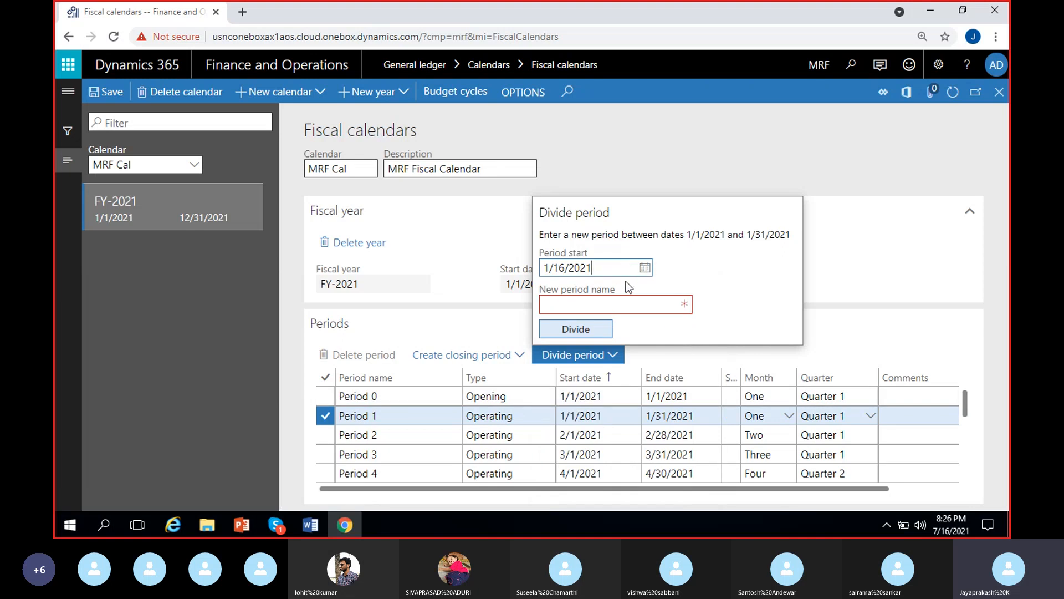
left_click(598, 307)
type("Pe")
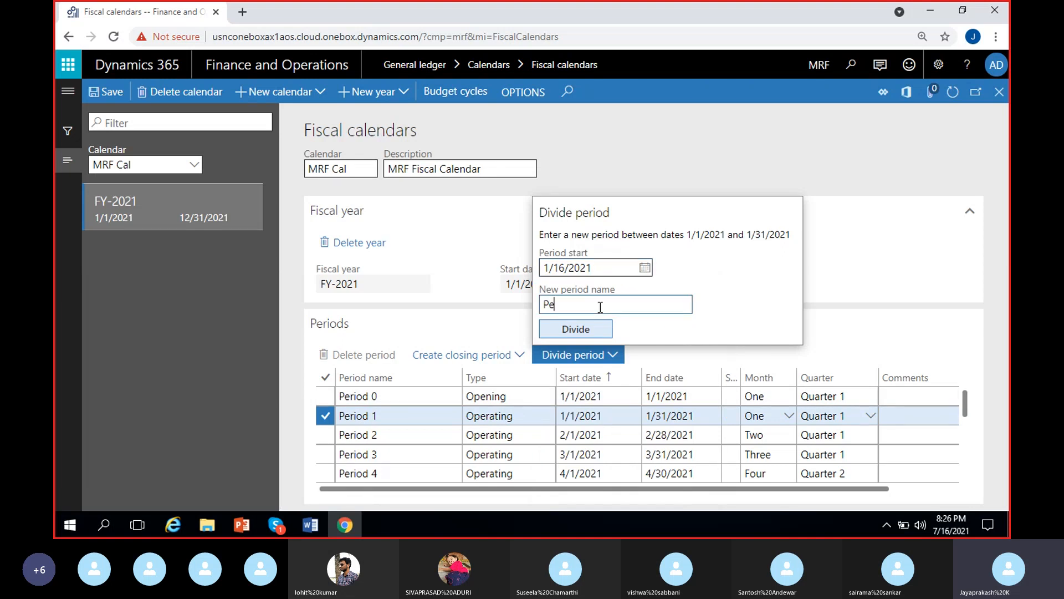
type("riod 1.5")
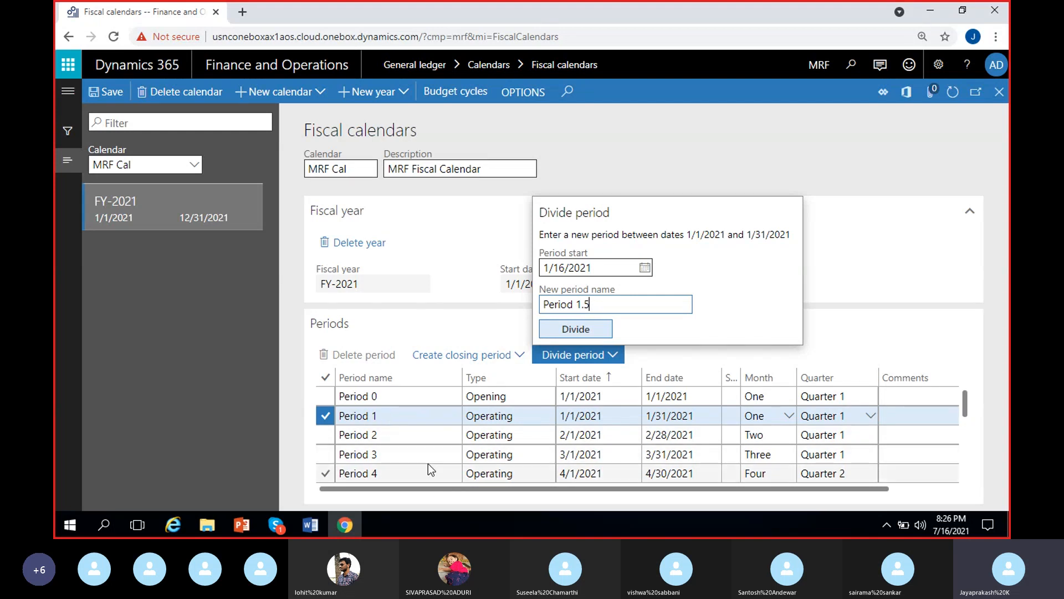
left_click(581, 328)
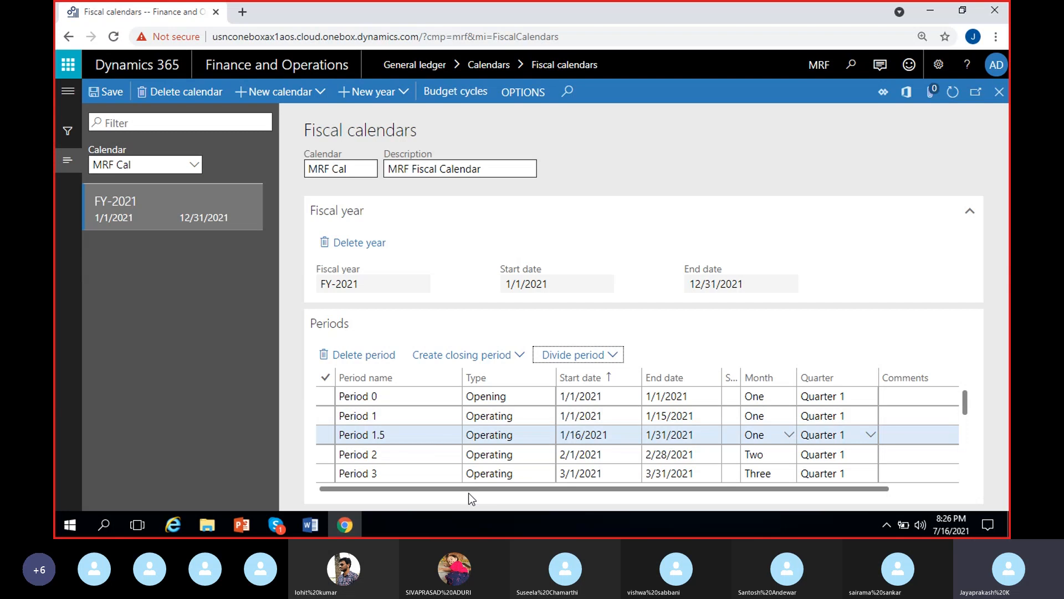
- Compare the start and end dates of Period 1 and Period 1.5
left_click(423, 417)
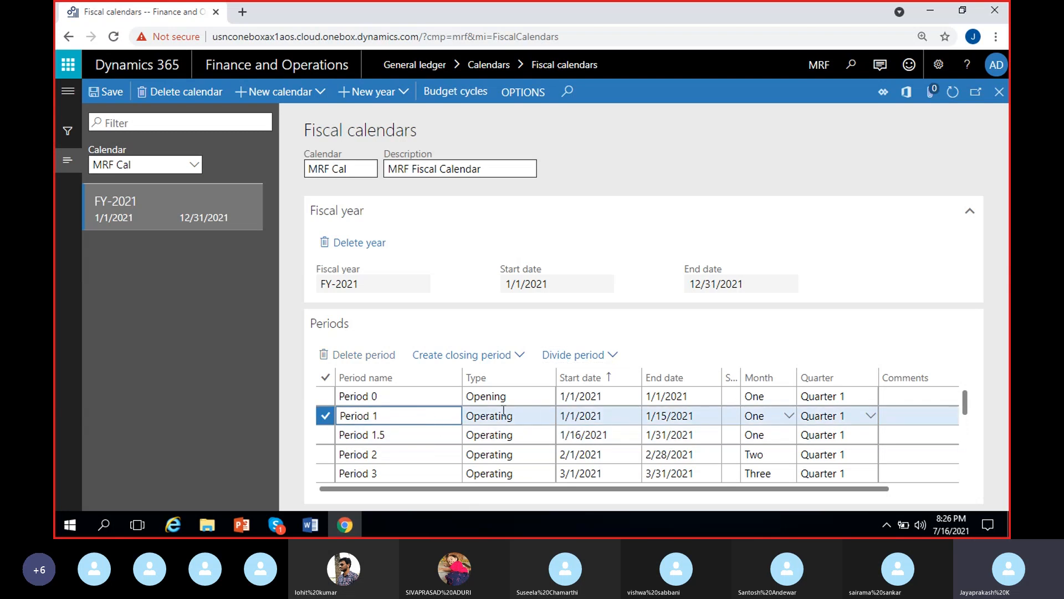
left_click(581, 417)
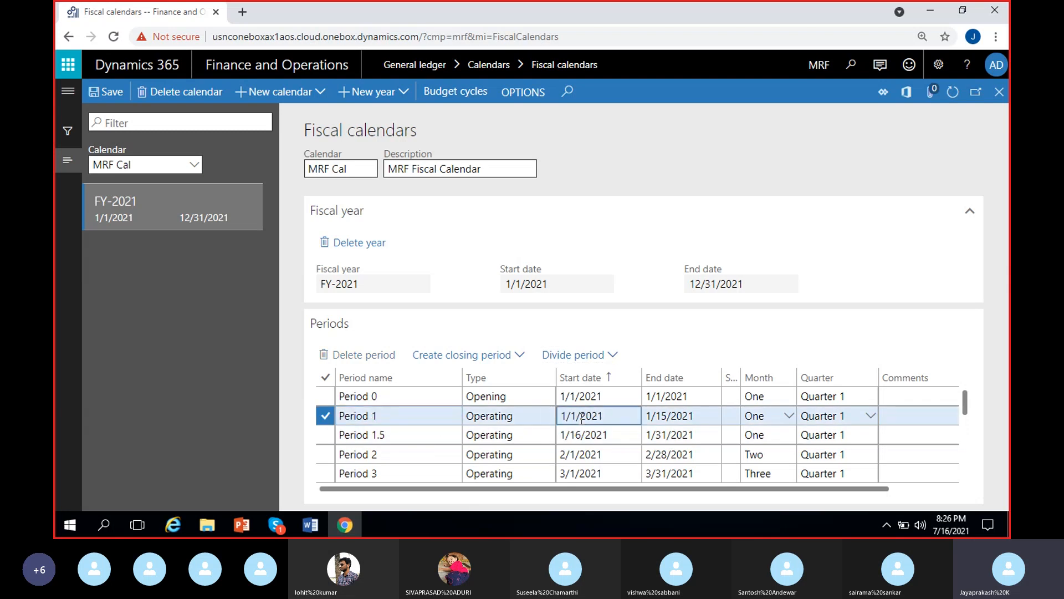
left_click(698, 415)
left_click(394, 434)
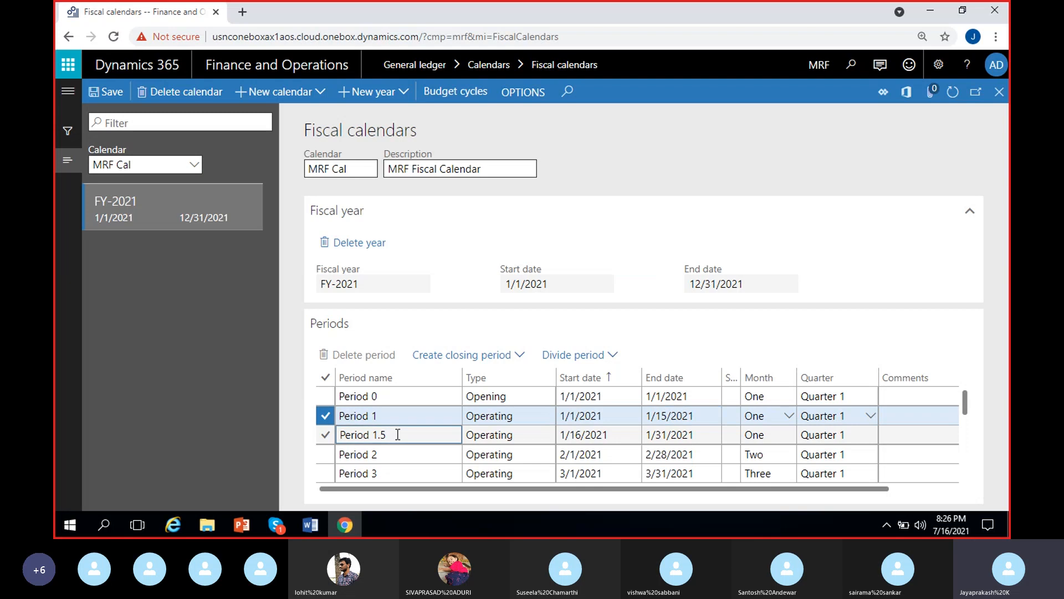
left_click(577, 435)
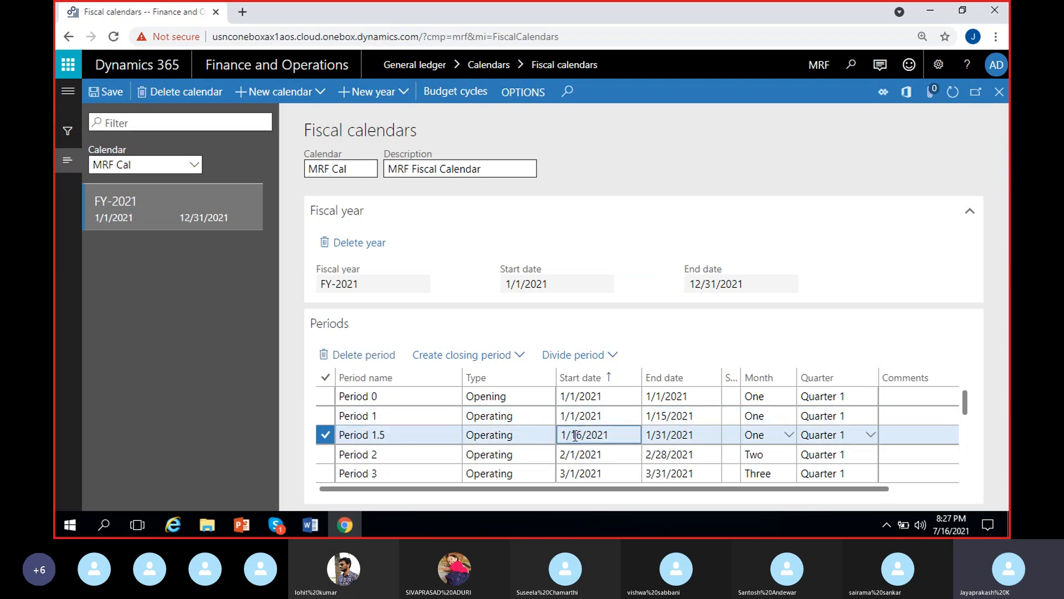
left_click(669, 436)
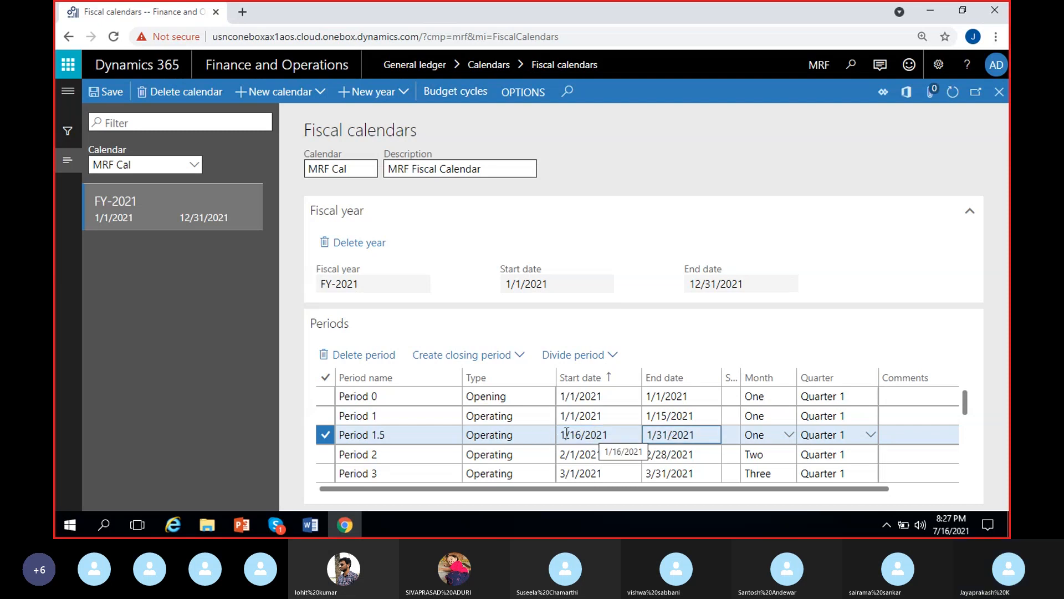
- Divide Period 1.5 of FY-2021 with a new period starting 1/21/2021 named Period 1.6
left_click(585, 428)
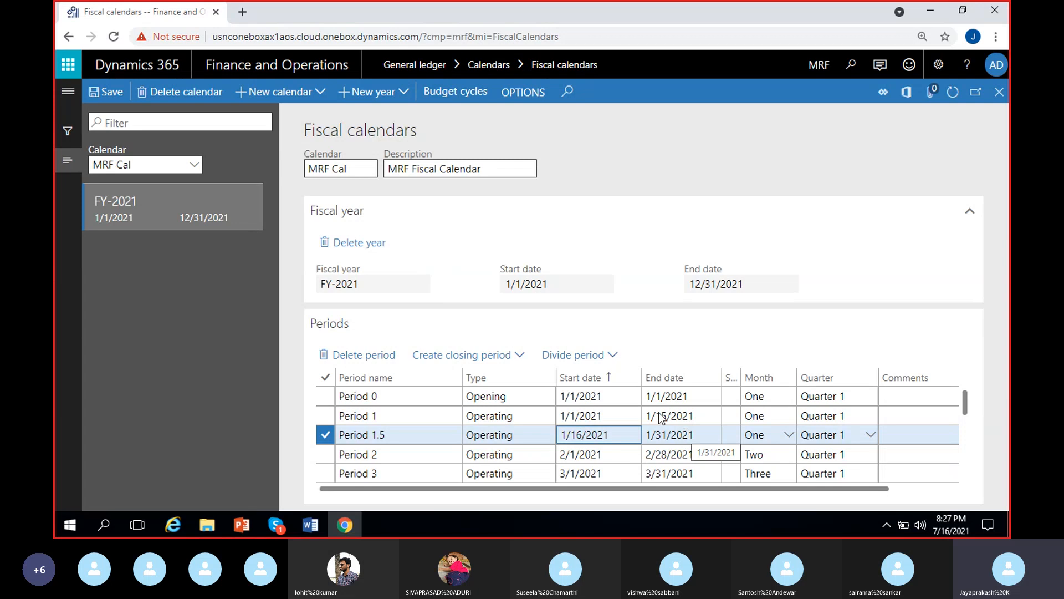
left_click(615, 363)
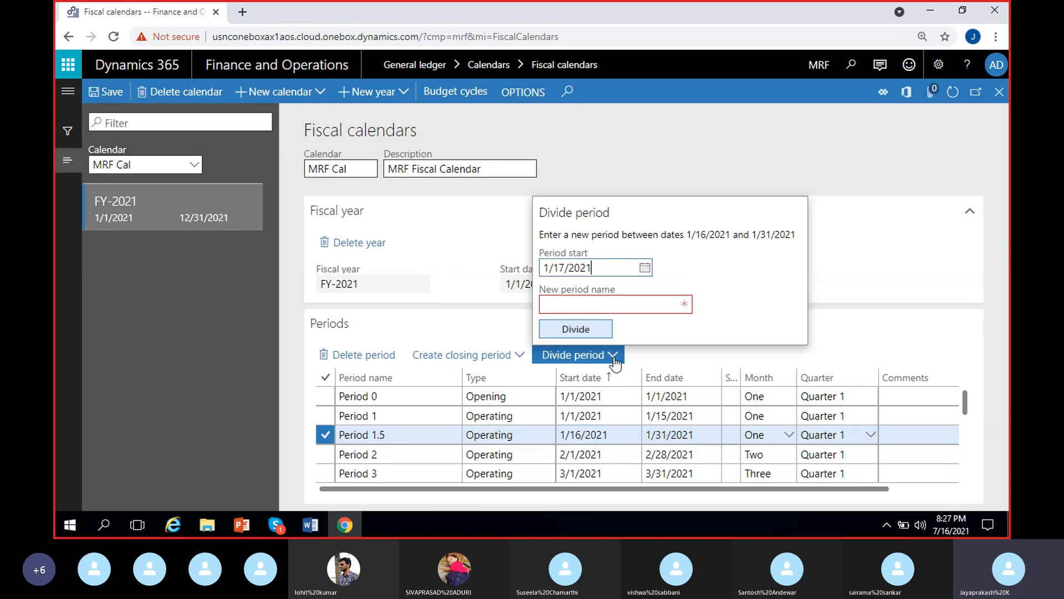
left_click(644, 269)
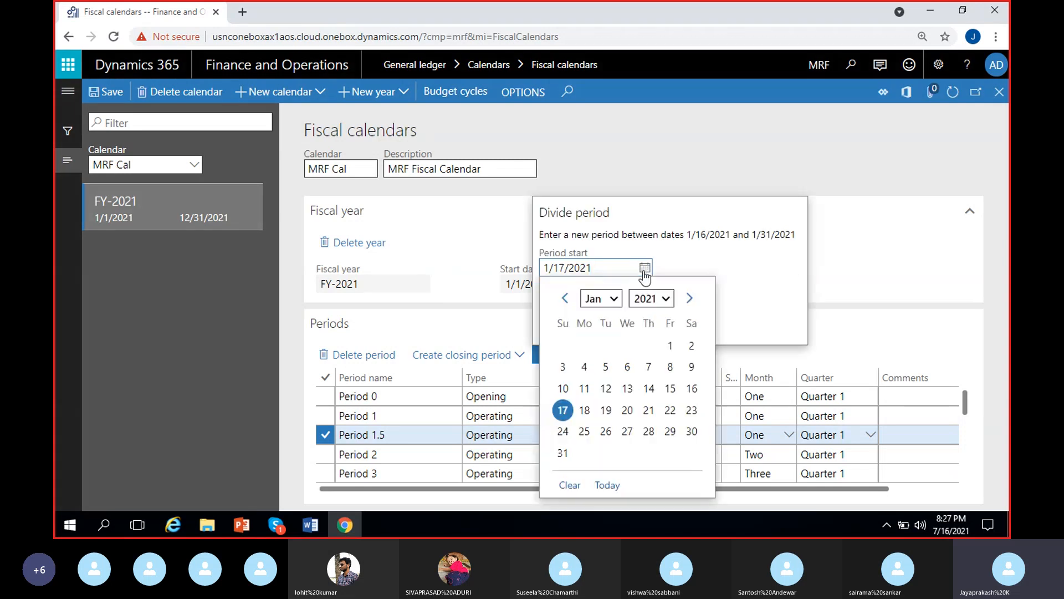
left_click(648, 410)
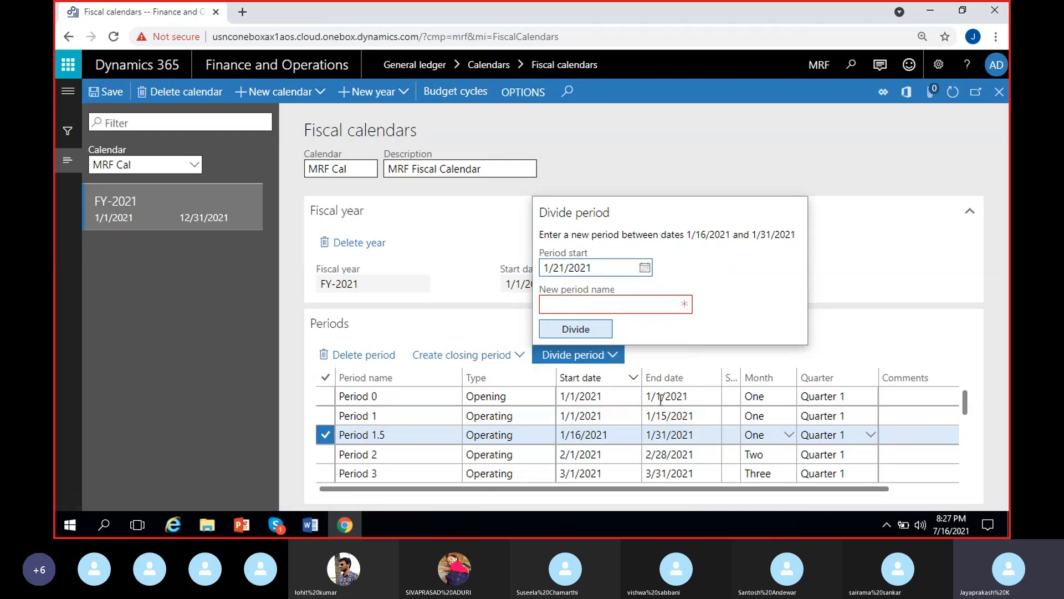
left_click(612, 302)
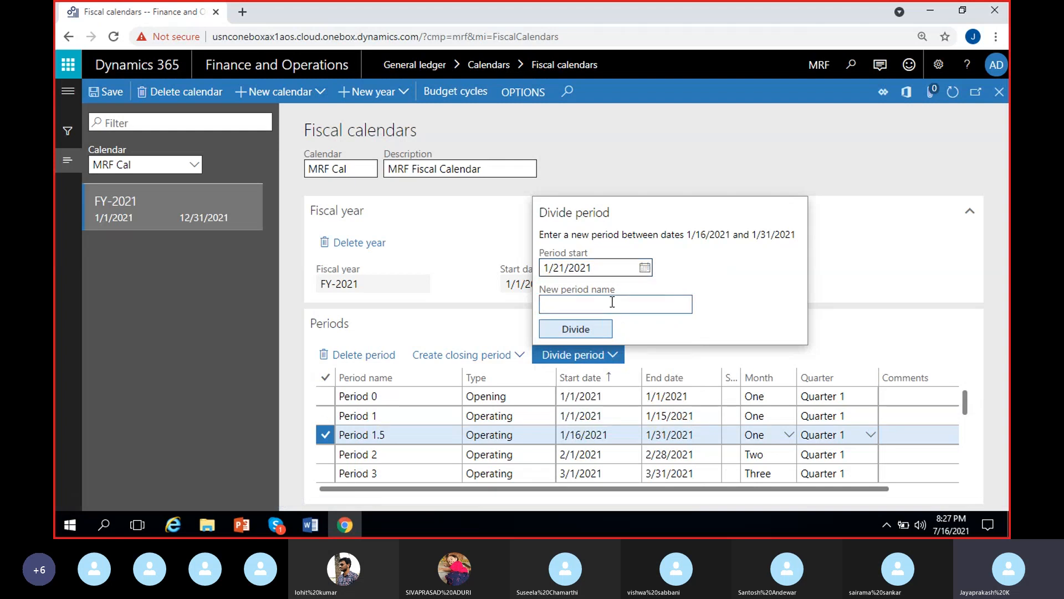
type("Period 1.6")
left_click(599, 330)
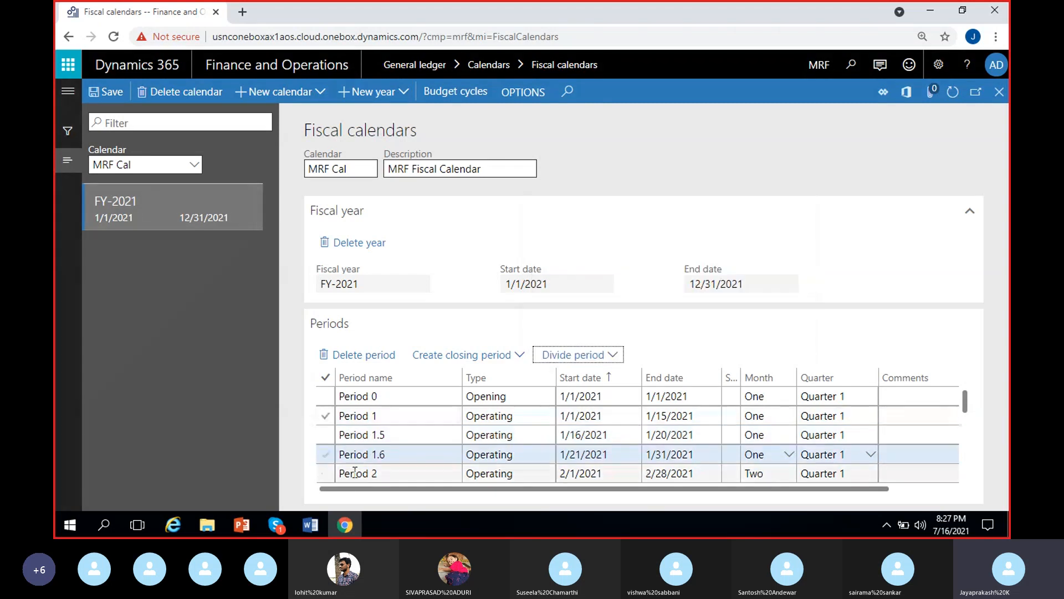
- Compare the start and end dates of Period 1, Period 1.5 and Period 1.6
left_click(603, 455)
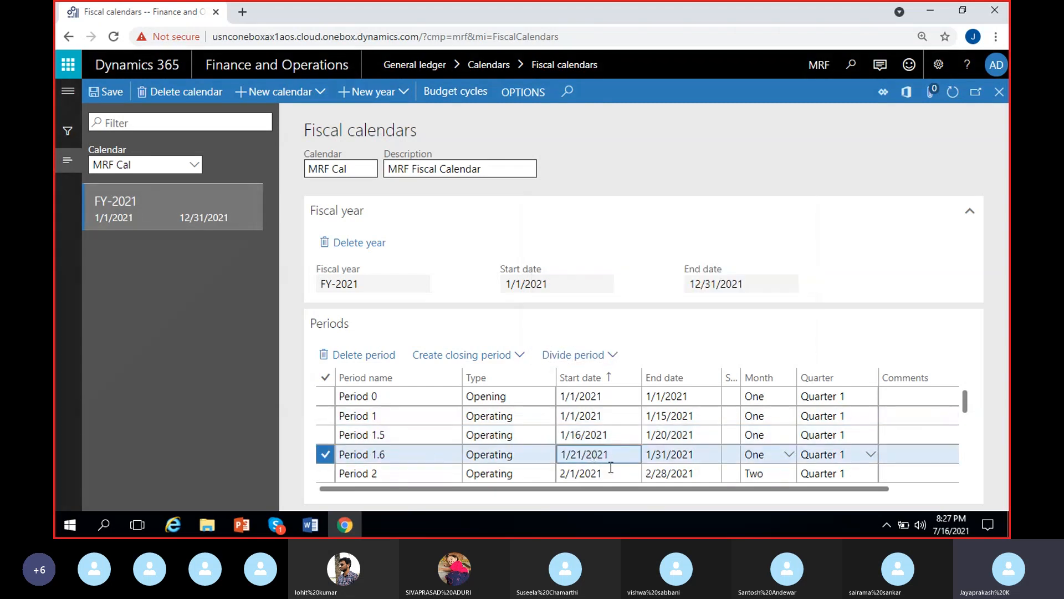
left_click(609, 436)
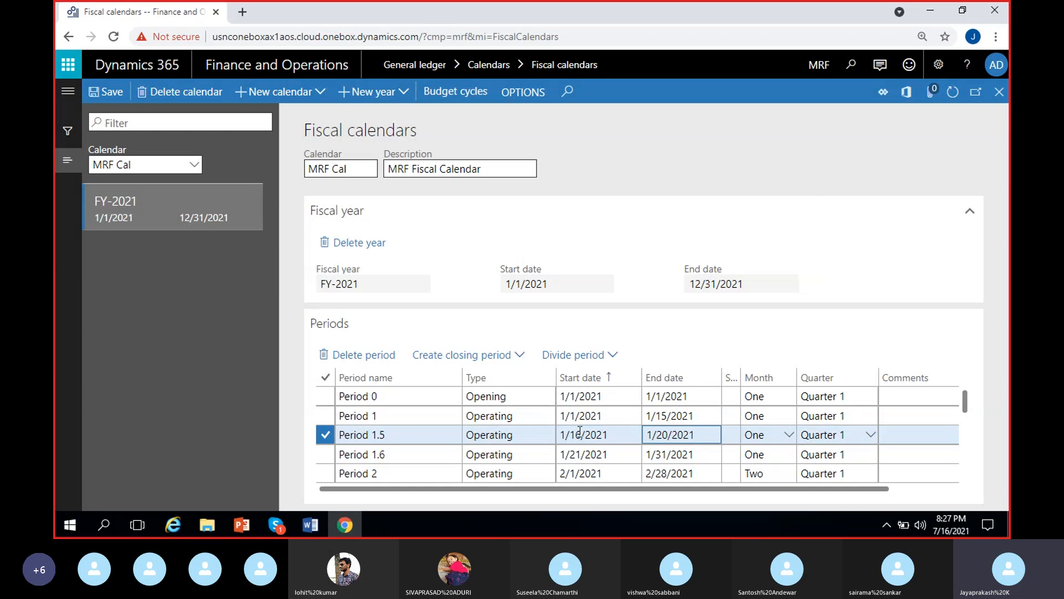
left_click(599, 454)
left_click(686, 457)
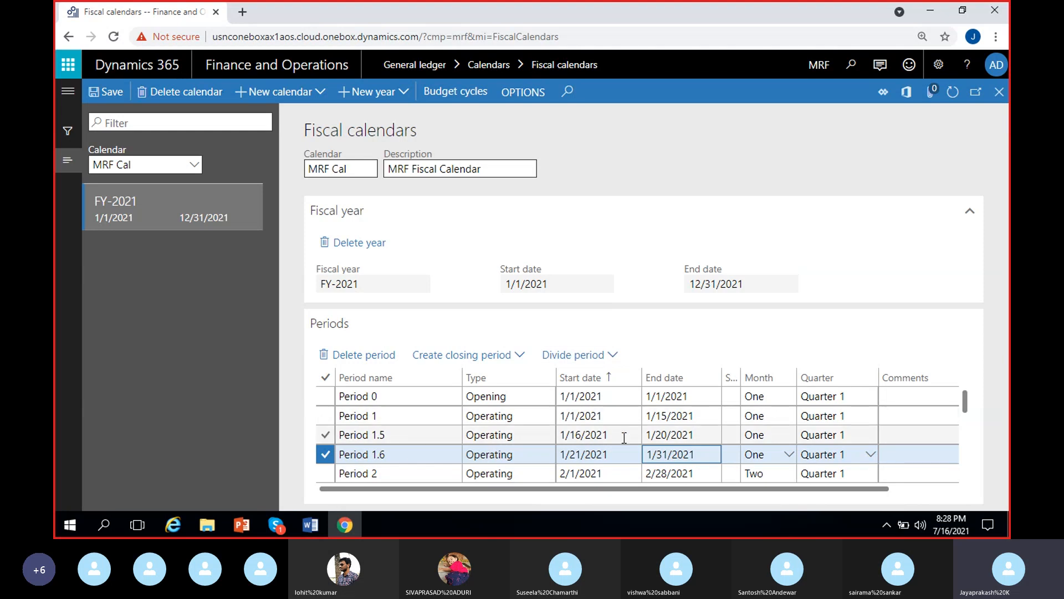
left_click(664, 415)
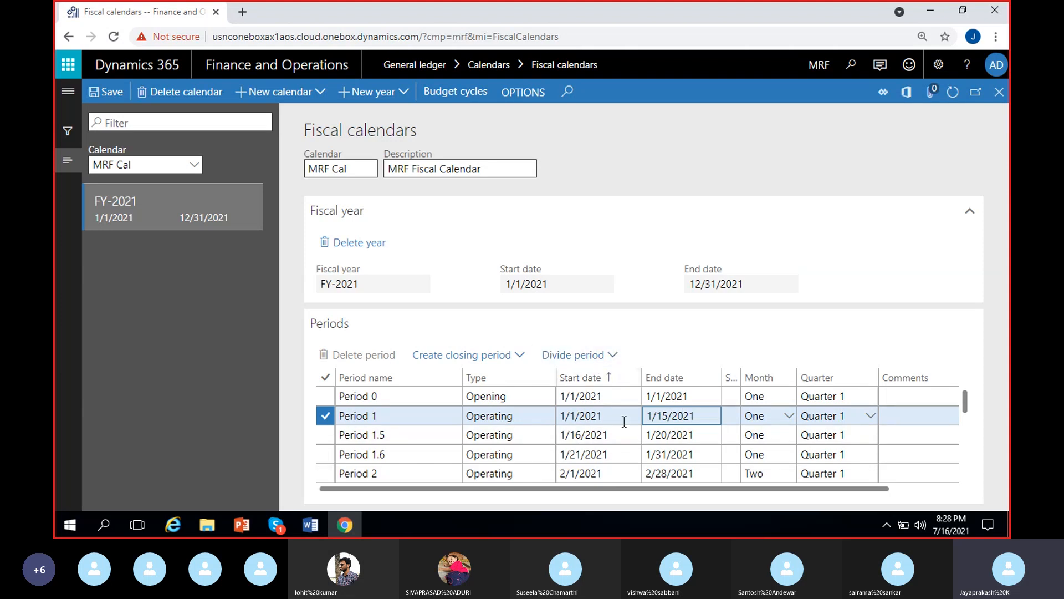
- Delete Period 1.6 from FY-2021 and confirm the deletion
left_click(611, 455)
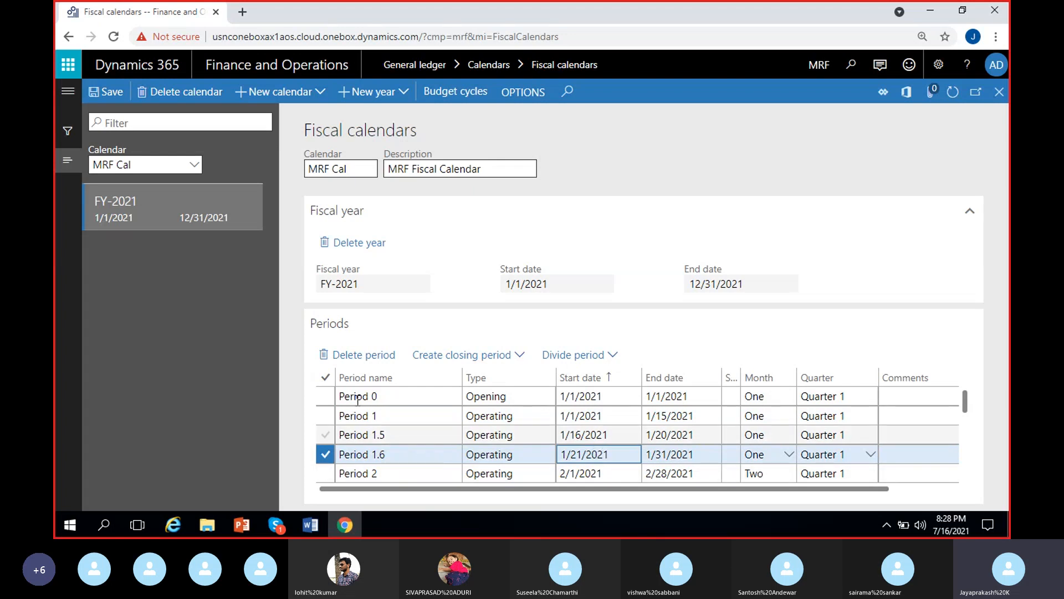
left_click(361, 359)
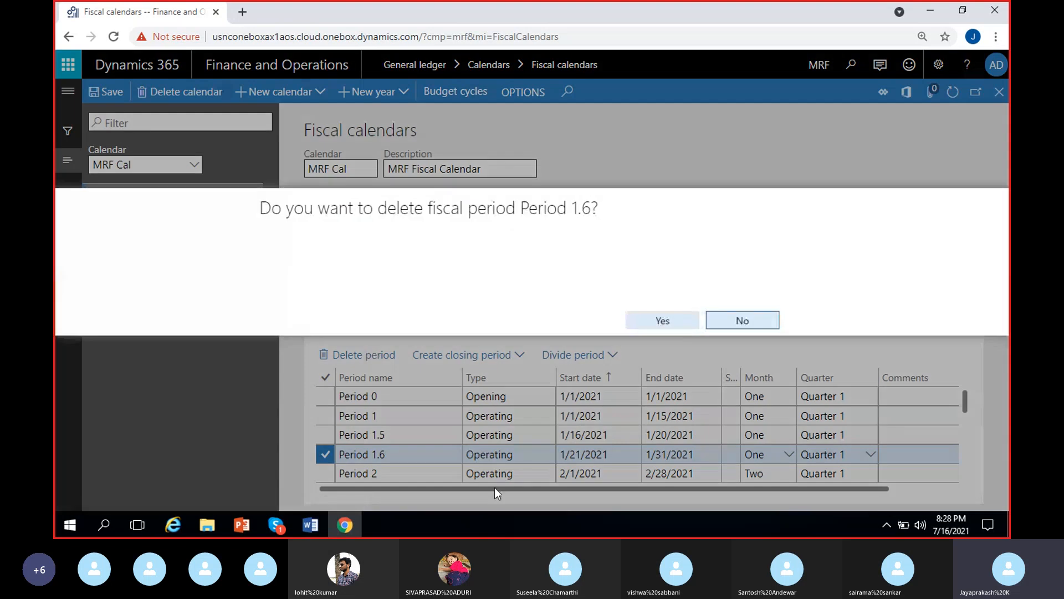
left_click(663, 321)
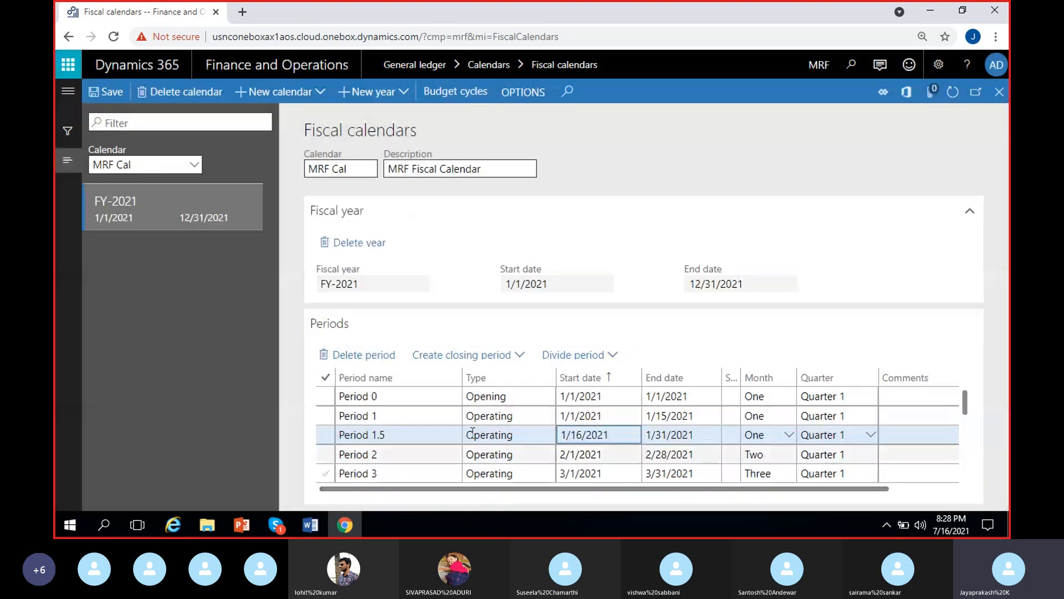
- Delete Period 1.5 from FY-2021 after checking its date range, and confirm the deletion
left_click(607, 435)
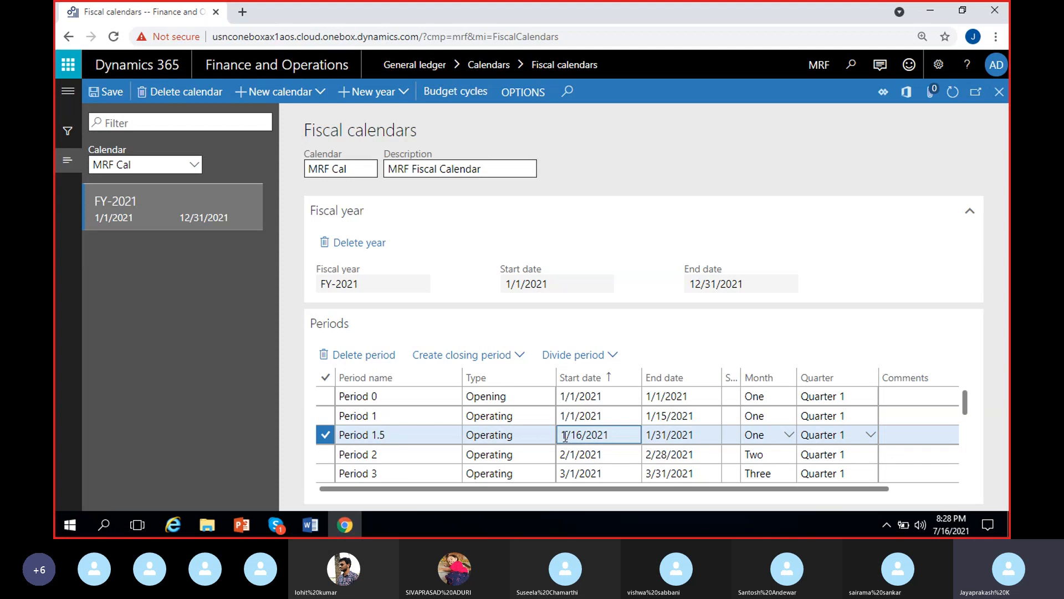
left_click_drag(565, 437, 697, 435)
left_click(614, 437)
left_click(357, 357)
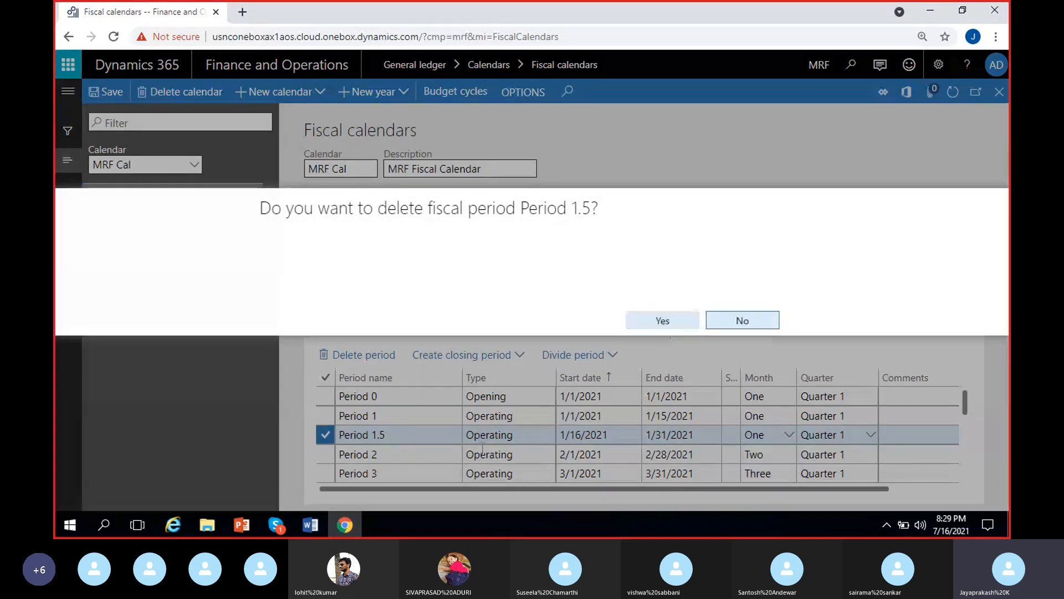
left_click(661, 319)
- Review the start and end dates of Period 1 and find Period 2 below it
left_click(608, 414)
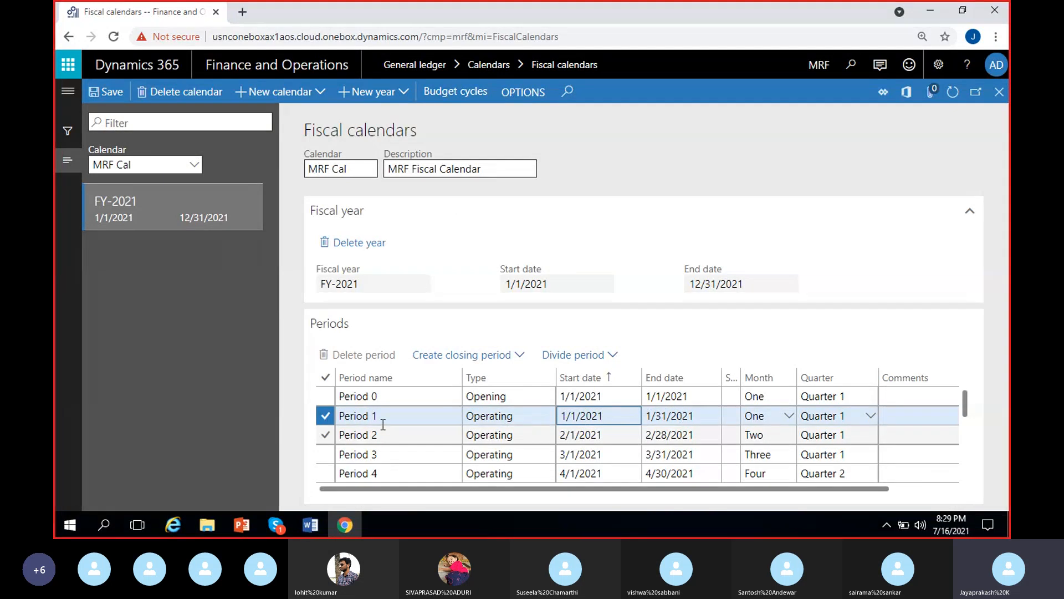
left_click(689, 416)
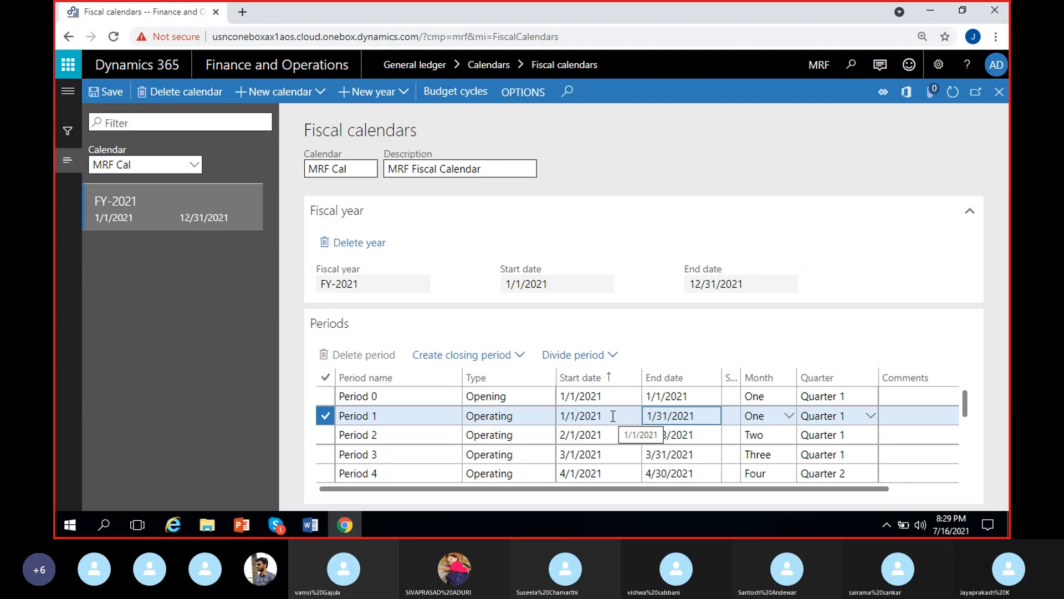
left_click(441, 432)
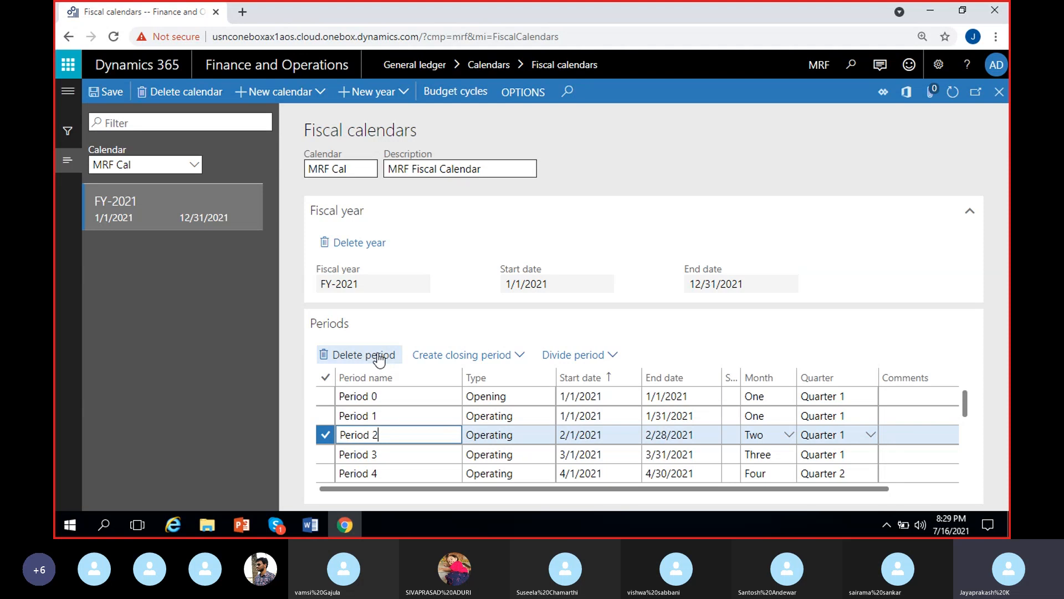
left_click(523, 415)
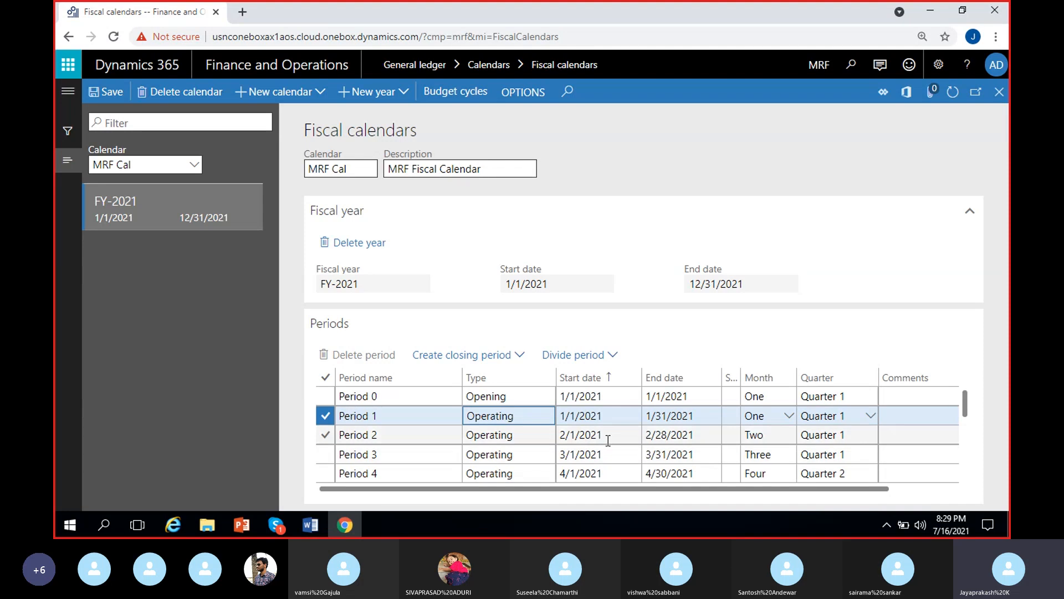
- Delete Period 2 from FY-2021 and confirm the deletion
left_click(602, 434)
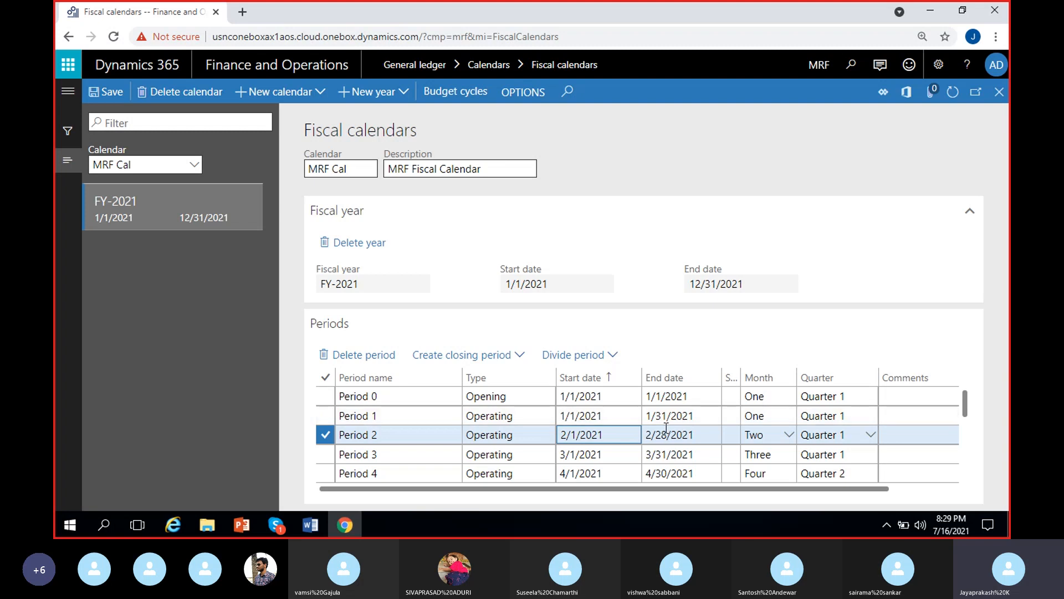
left_click(372, 356)
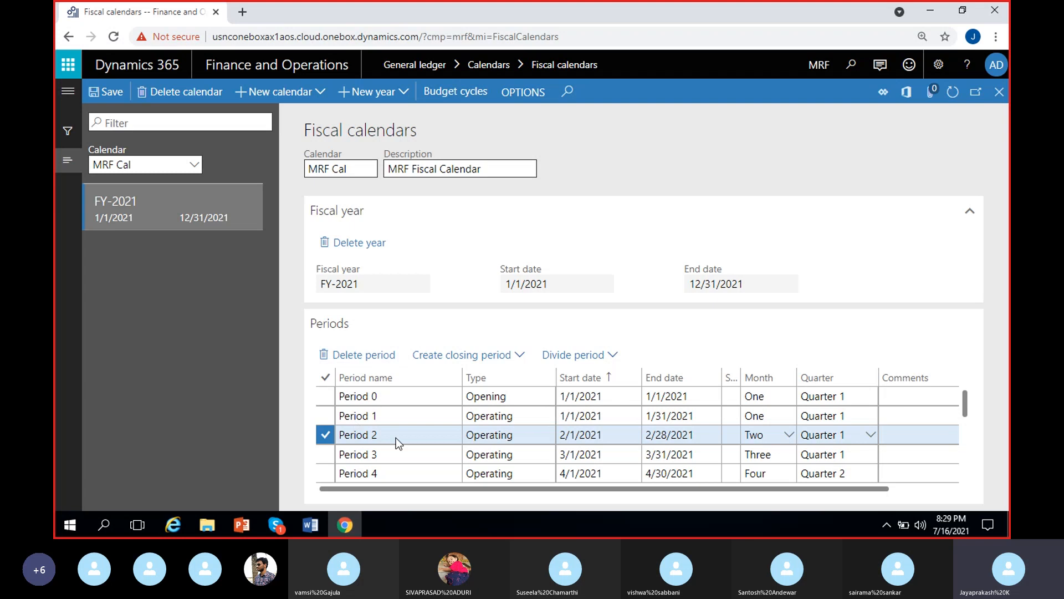
key("Return")
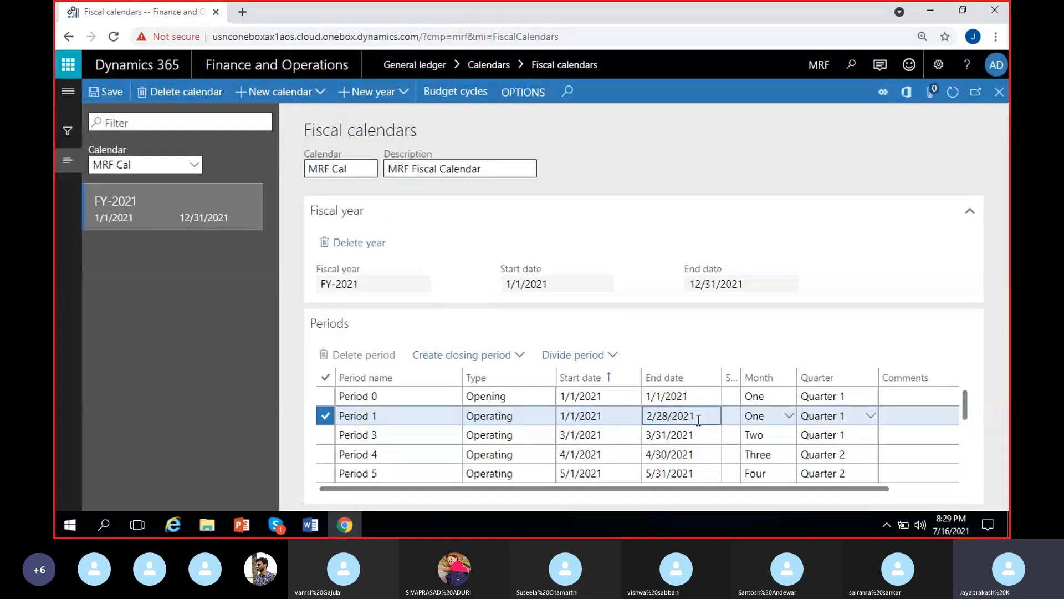
- Check which date range Period 1 covers without Period 2
left_click(609, 413)
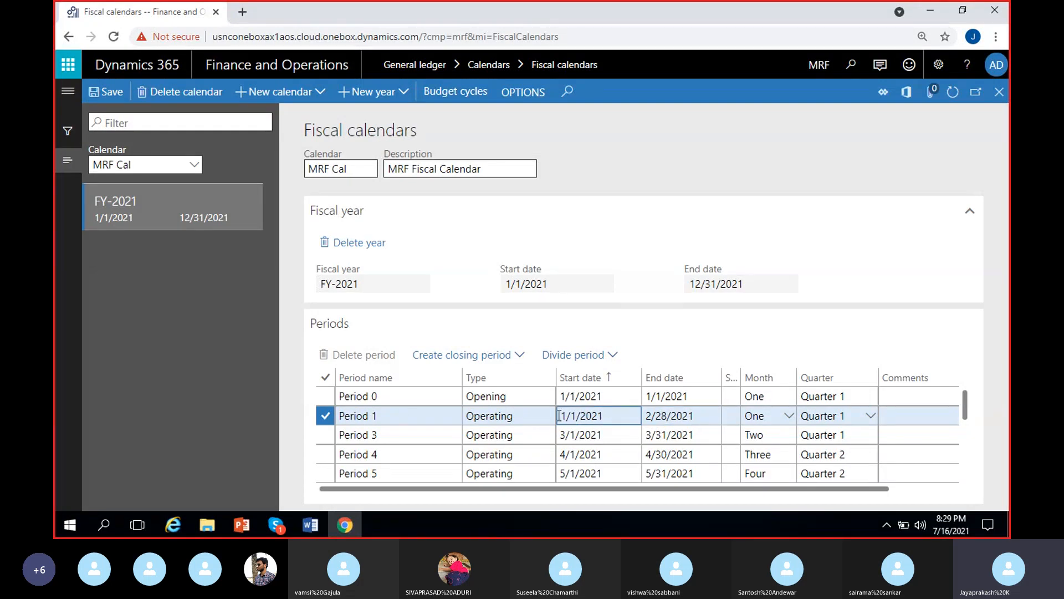
left_click_drag(559, 415, 697, 417)
left_click(648, 416)
left_click(682, 417)
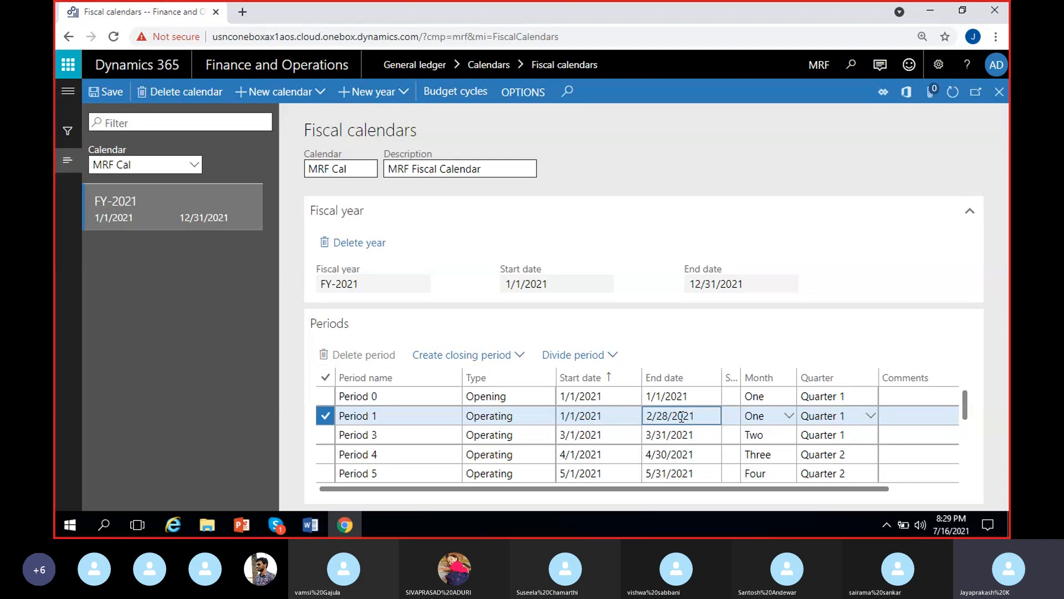
- Divide Period 1 of FY-2021 with a new period starting 2/1/2021 named Period 2
left_click(590, 358)
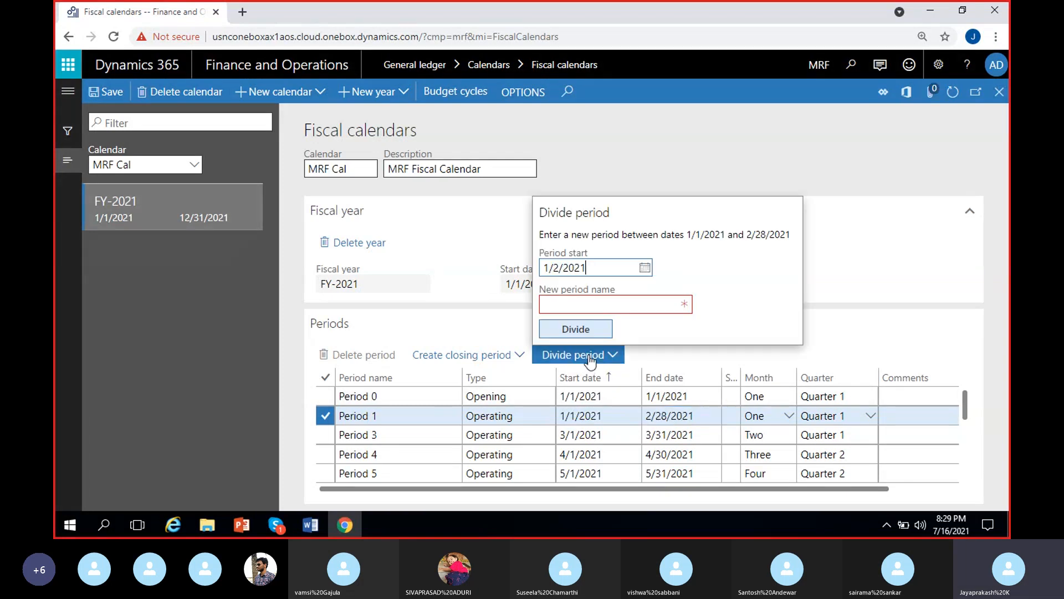
left_click(644, 269)
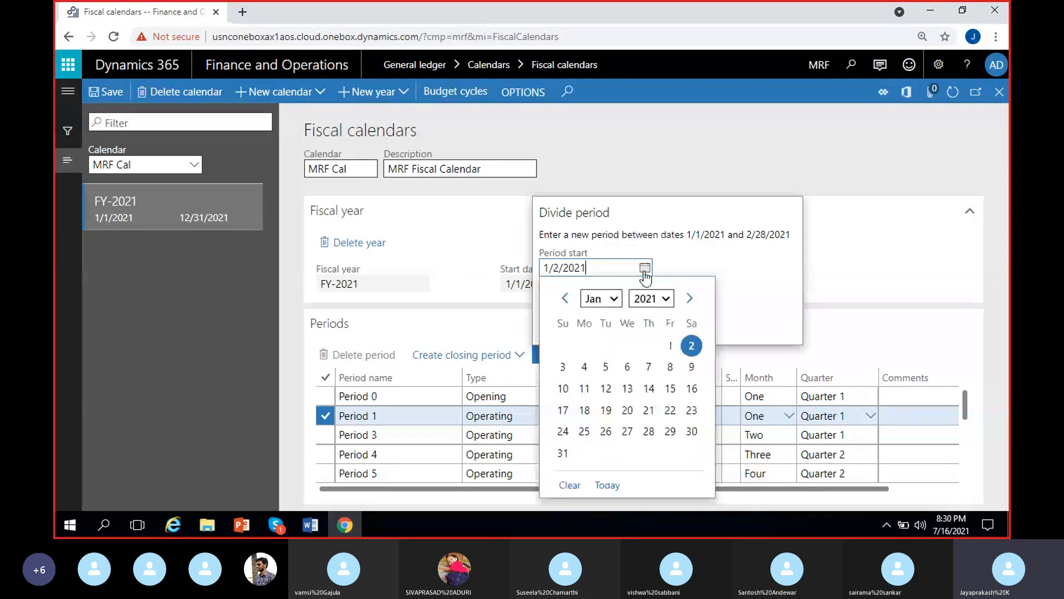
left_click(689, 298)
left_click(585, 346)
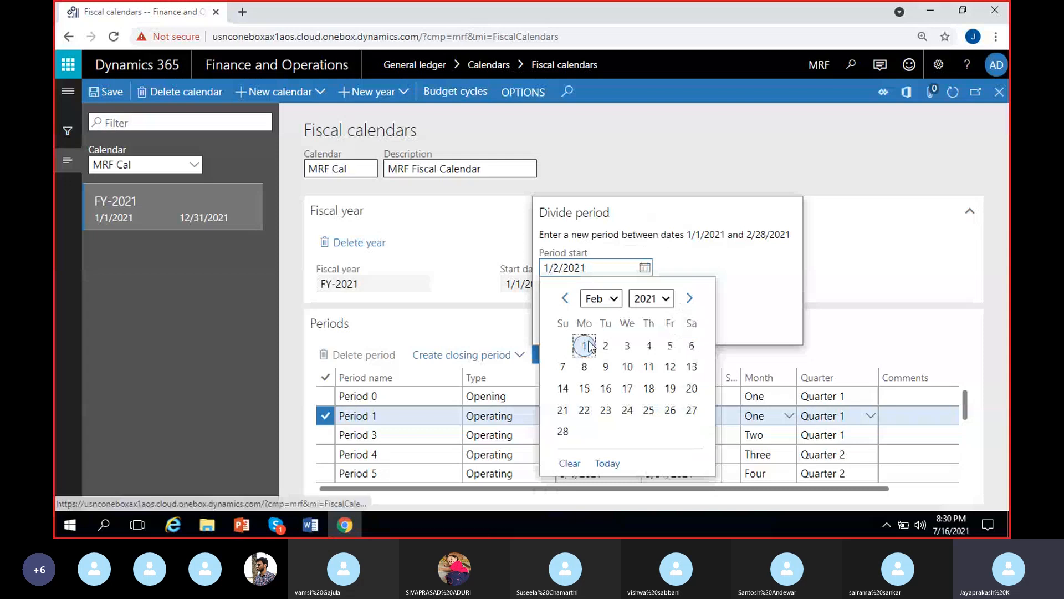
left_click(635, 305)
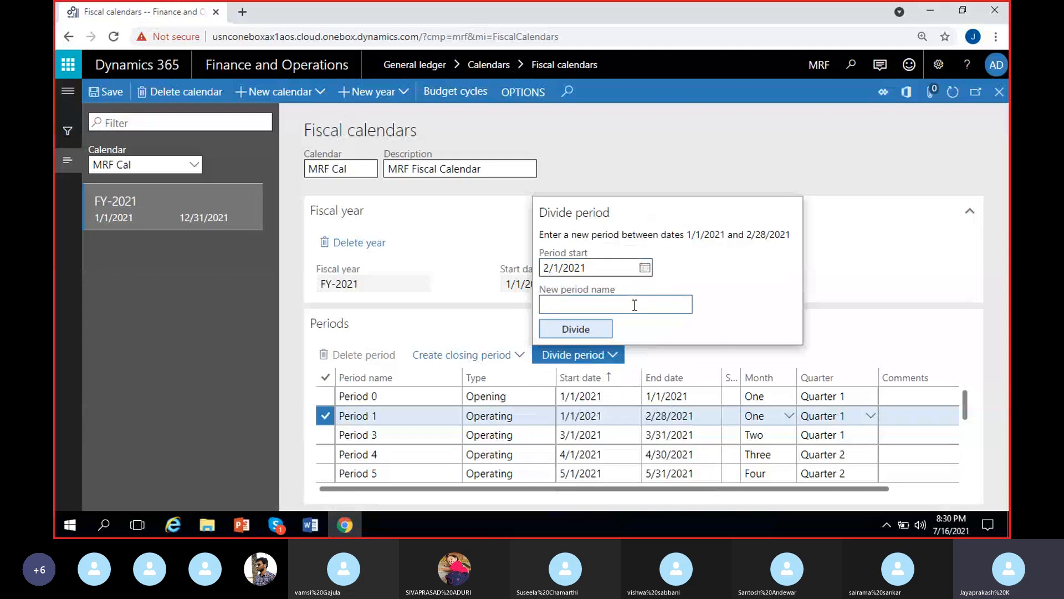
type("Period 2")
left_click(597, 328)
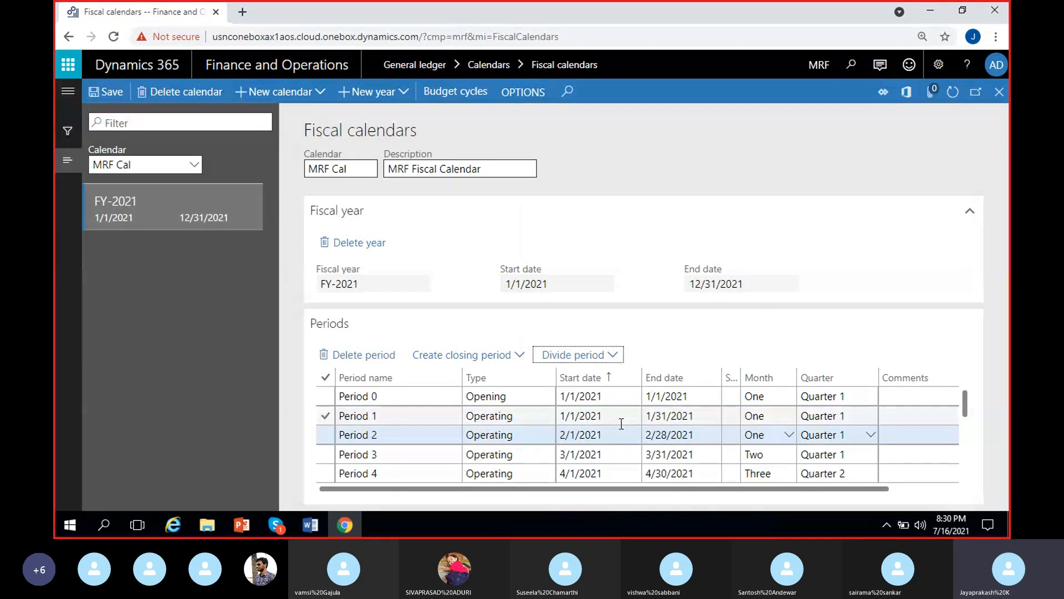
- Review Period 2's start date and compare the period types of FY-2021 from Period 0 to Period 13
left_click(627, 431)
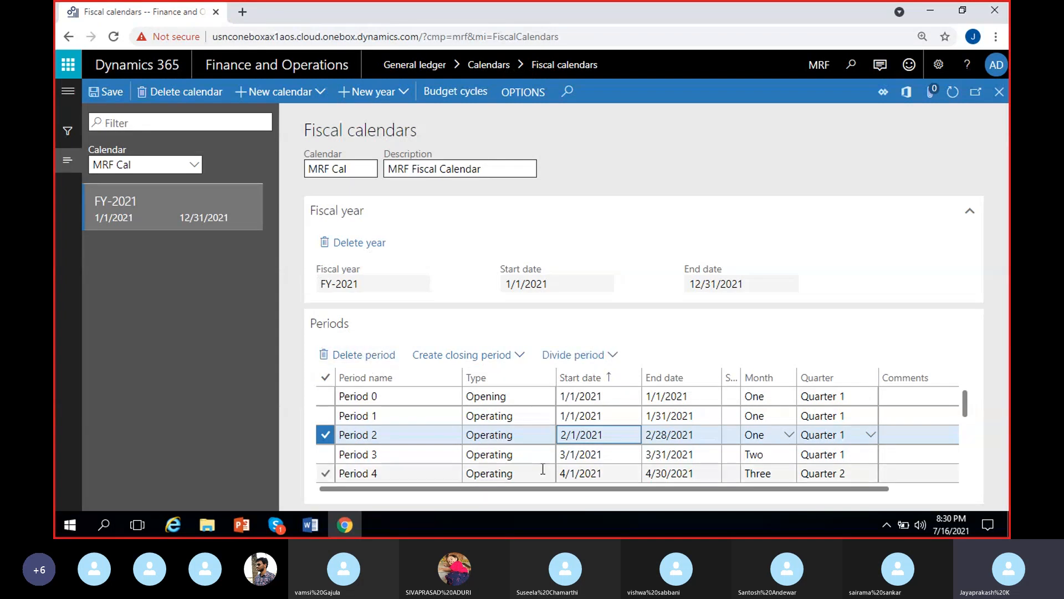
left_click(435, 455)
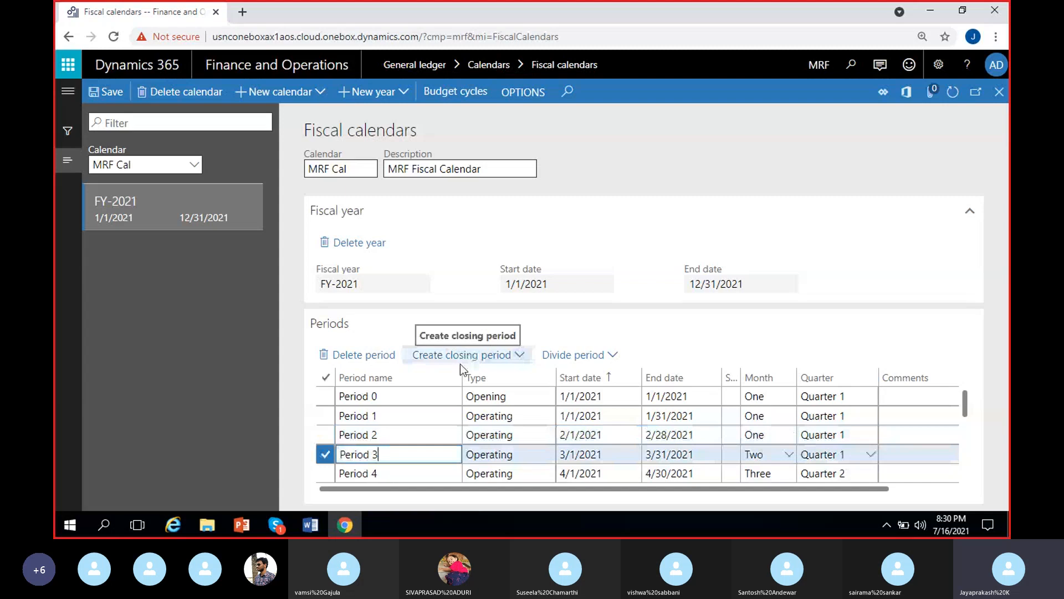
left_click(505, 397)
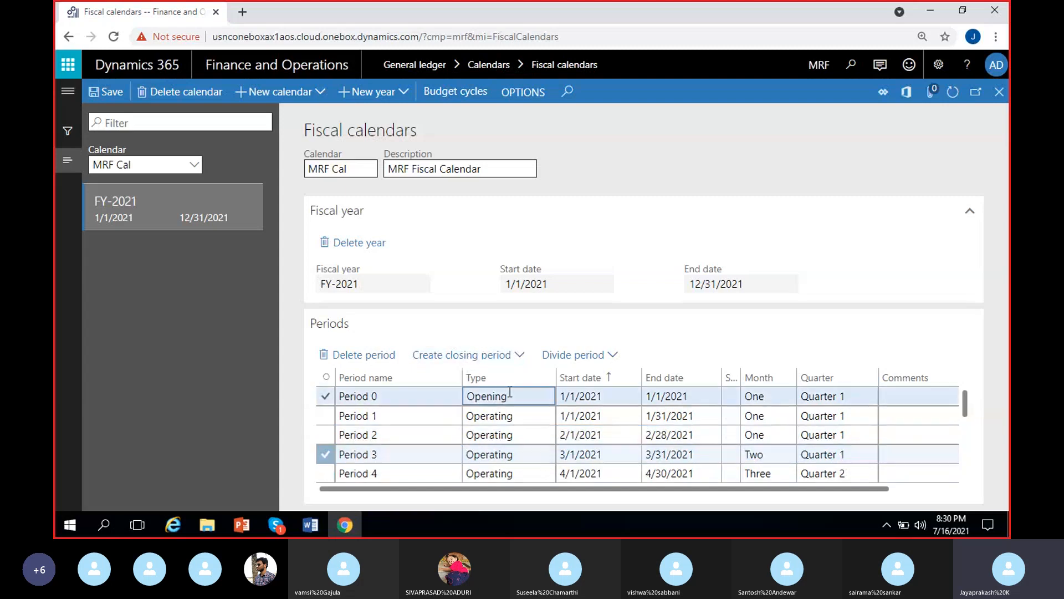
scroll(499, 436, "down", 3)
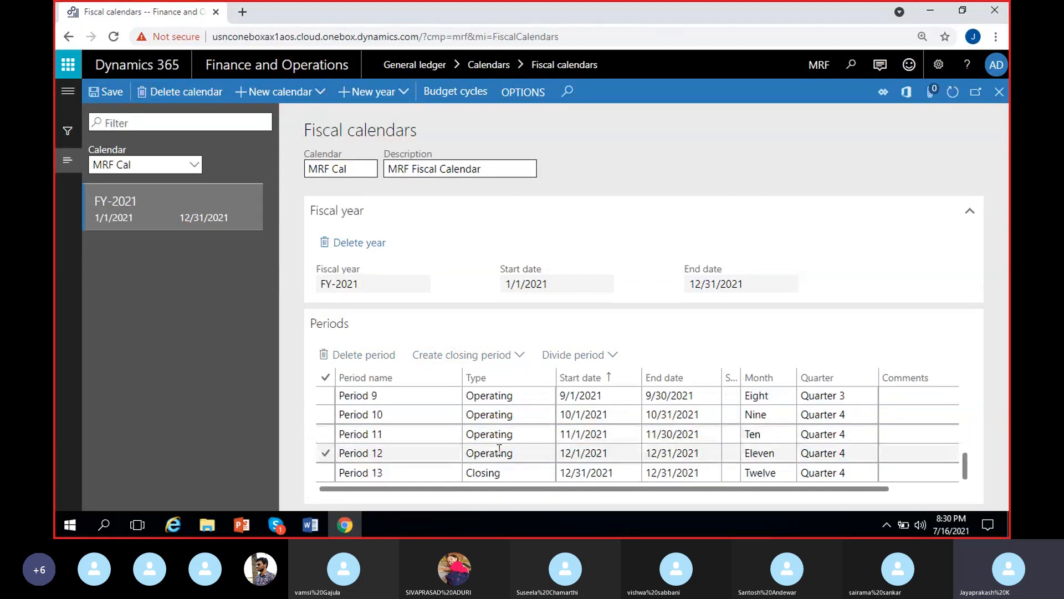
left_click(511, 472)
scroll(500, 442, "up", 3)
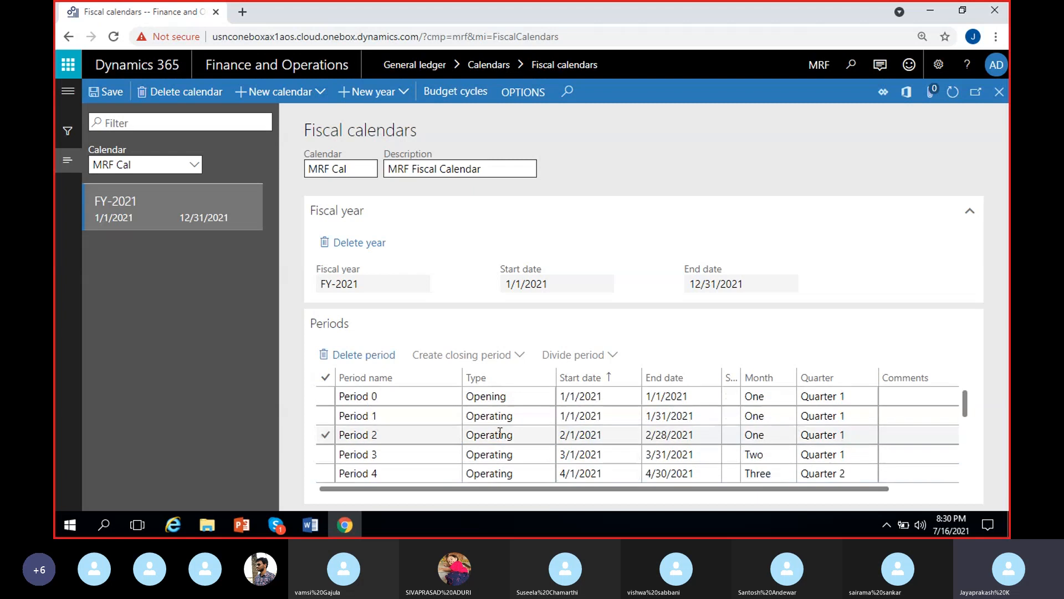
left_click(517, 414)
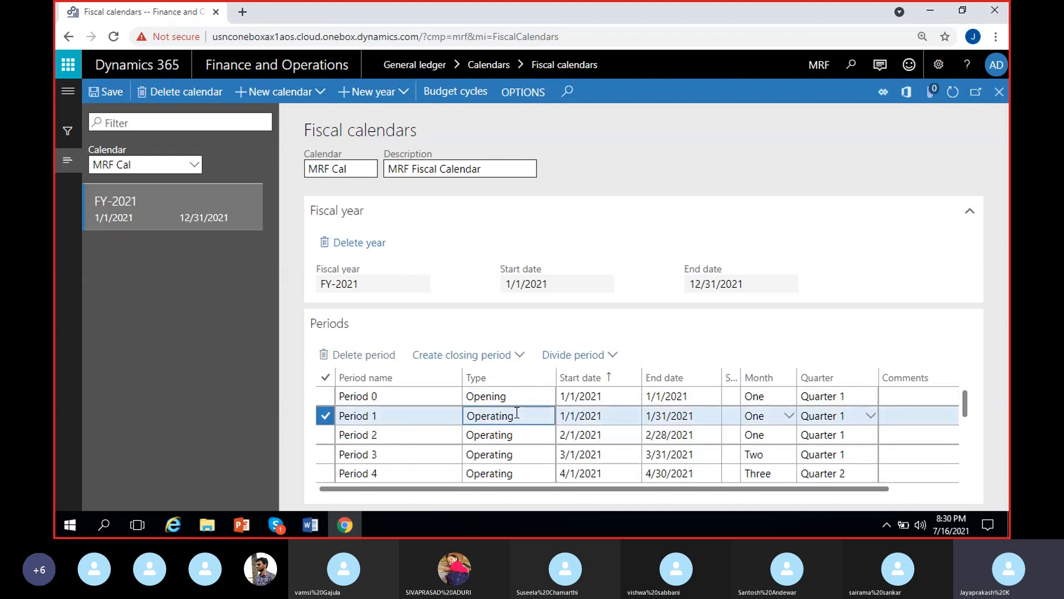
- Create a closing period for Period 3 of FY-2021 named Period 3 - close - 0 and check its start and end dates
left_click(485, 456)
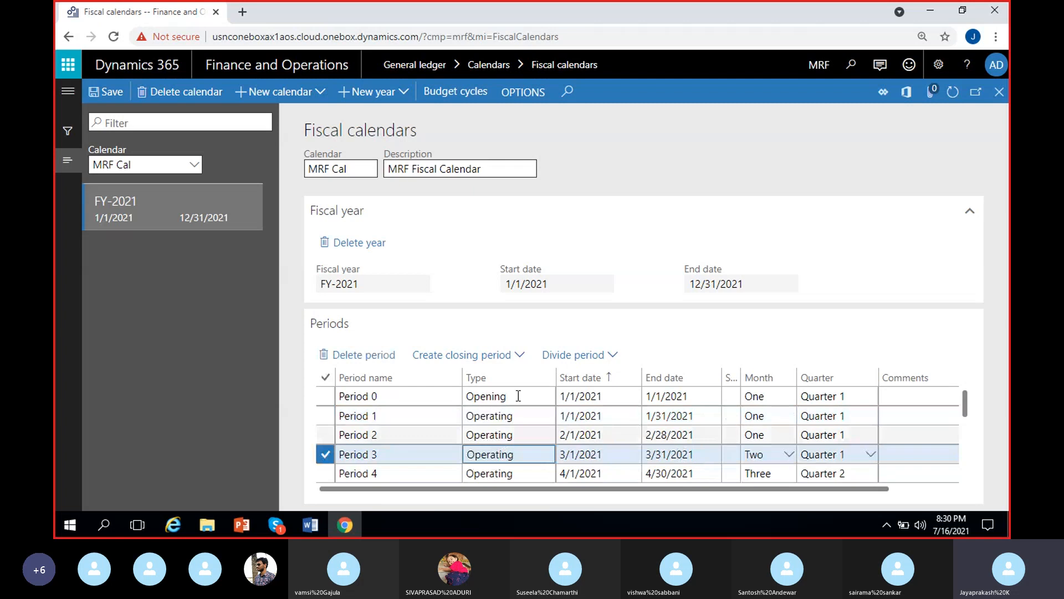
left_click(490, 361)
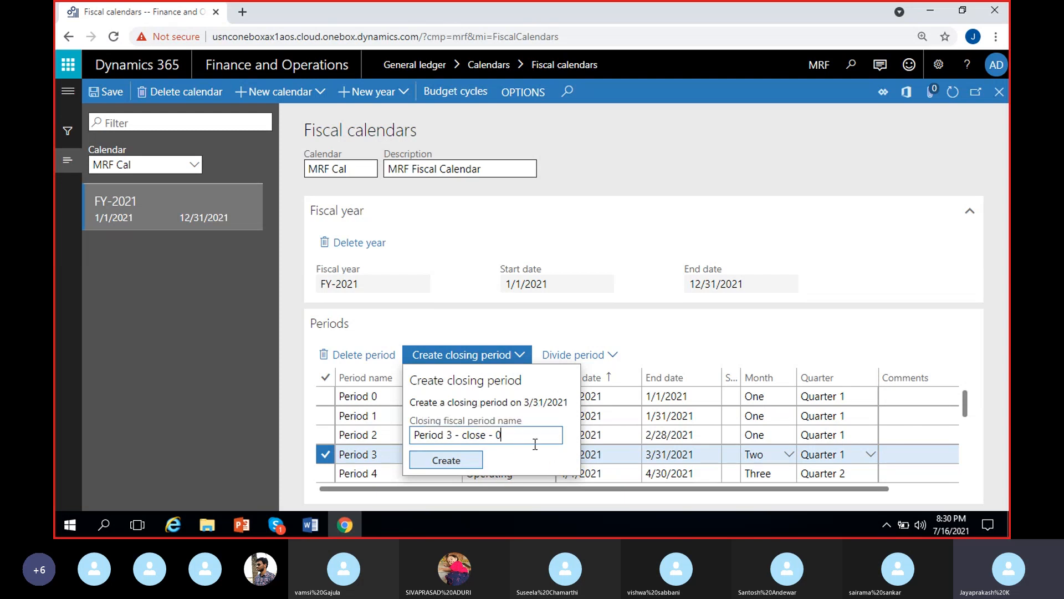
left_click(446, 460)
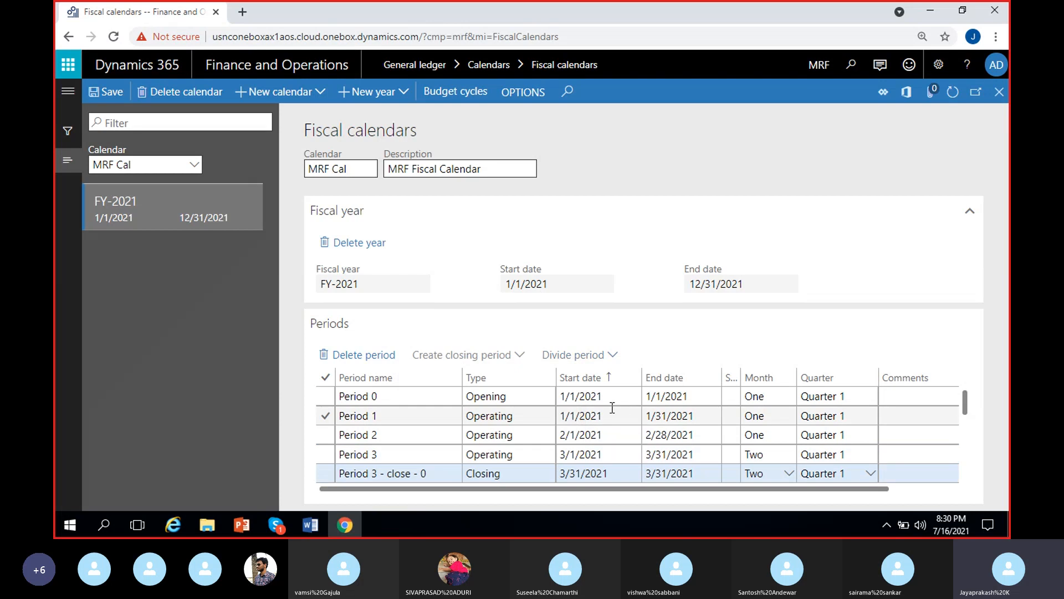
left_click(542, 472)
left_click(603, 476)
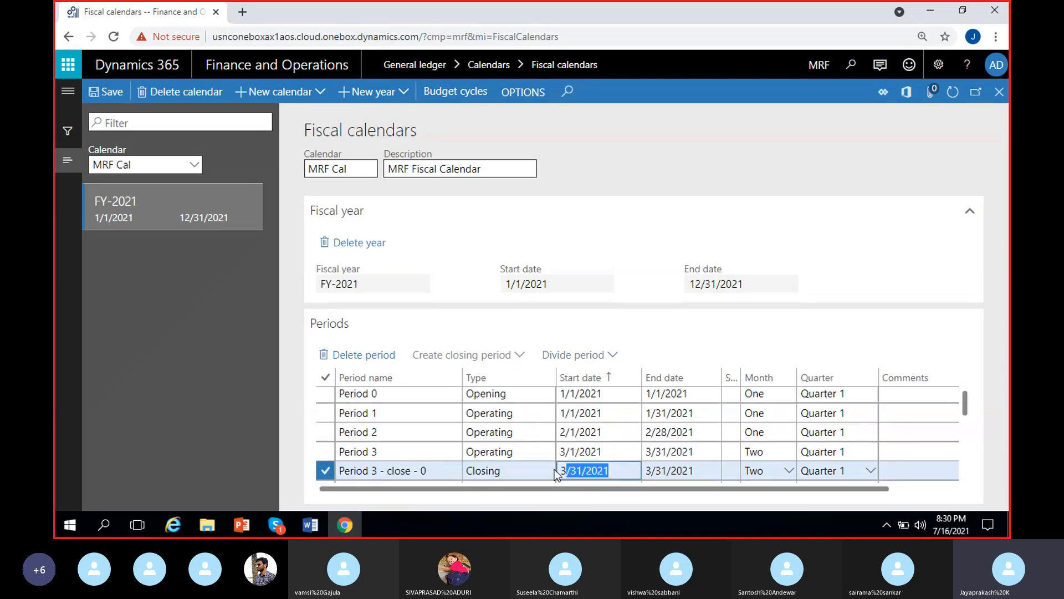
left_click(697, 470)
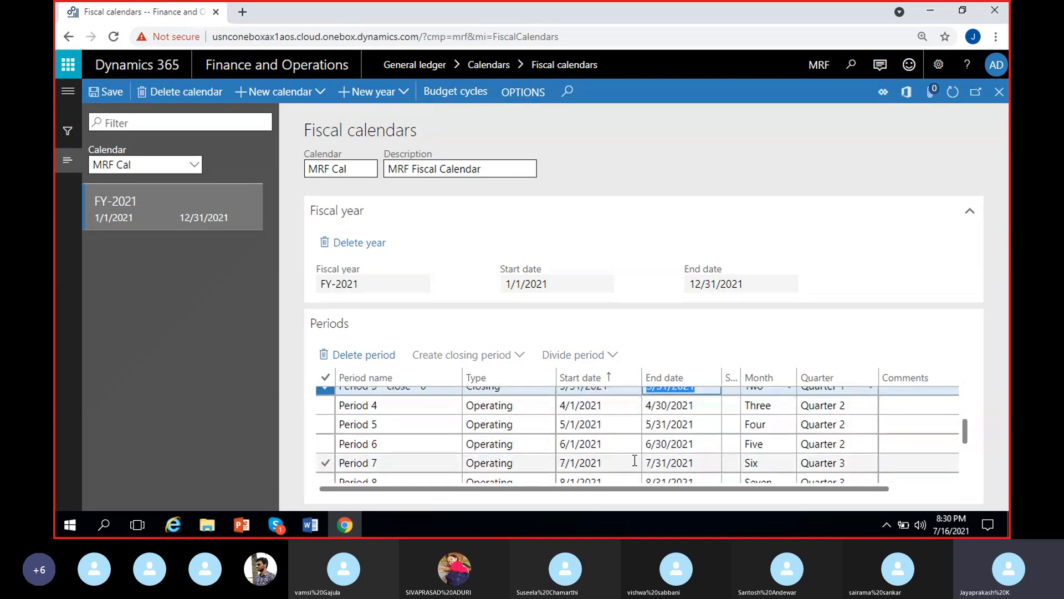
- Delete the closing period Period 3 - close - 0 from FY-2021 and confirm the deletion
left_click(522, 472)
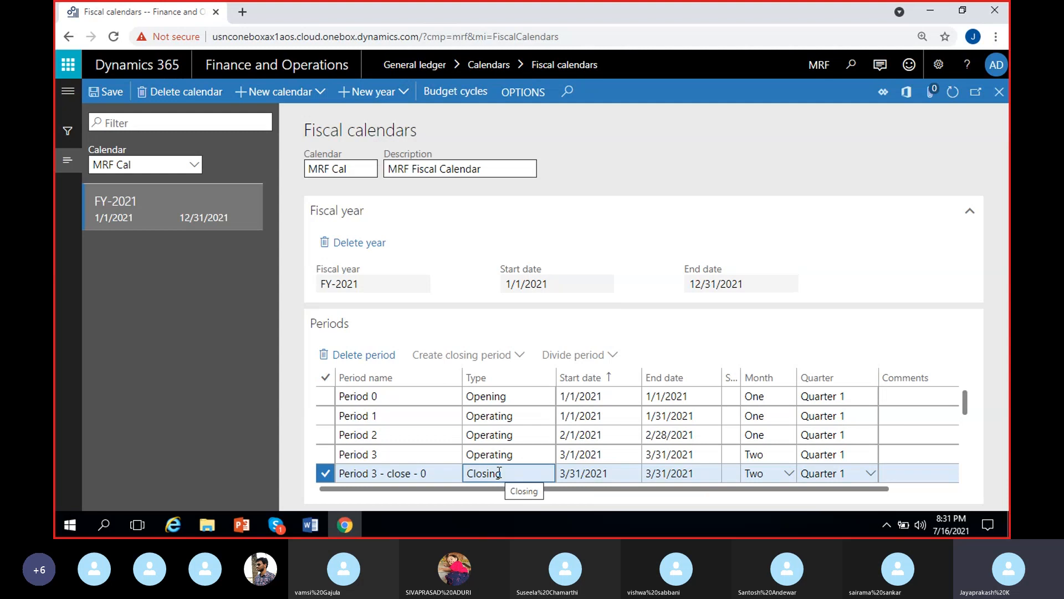
left_click(373, 356)
left_click(663, 321)
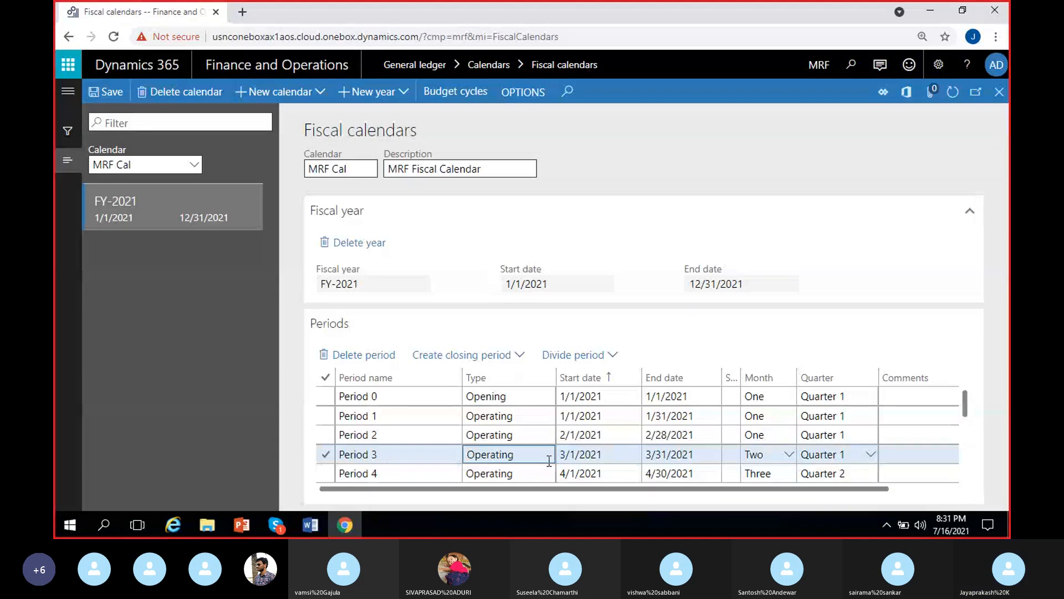
- Examine the types and dates of the FY-2021 periods from Period 0 through Period 13
scroll(549, 461, "down", 5)
left_click(549, 460)
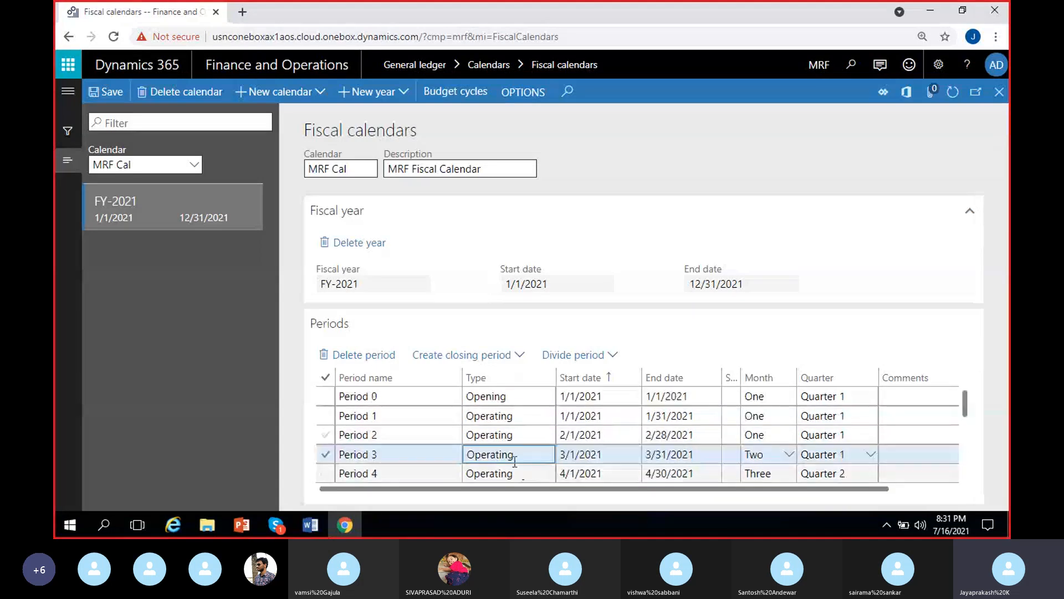
scroll(520, 463, "down", 5)
left_click(520, 459)
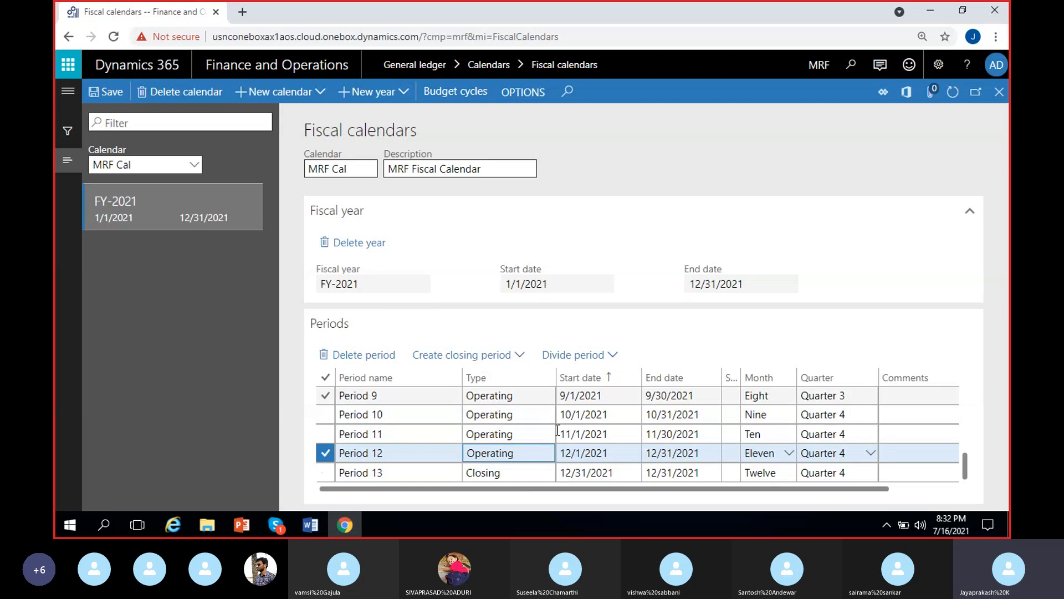
scroll(520, 453, "up", 2)
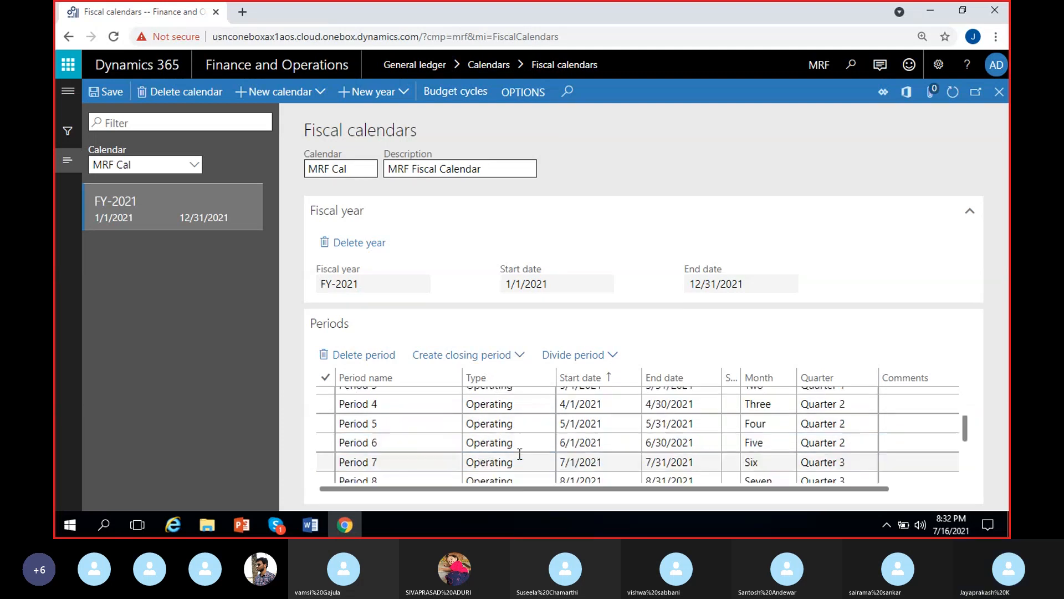
scroll(520, 453, "up", 2)
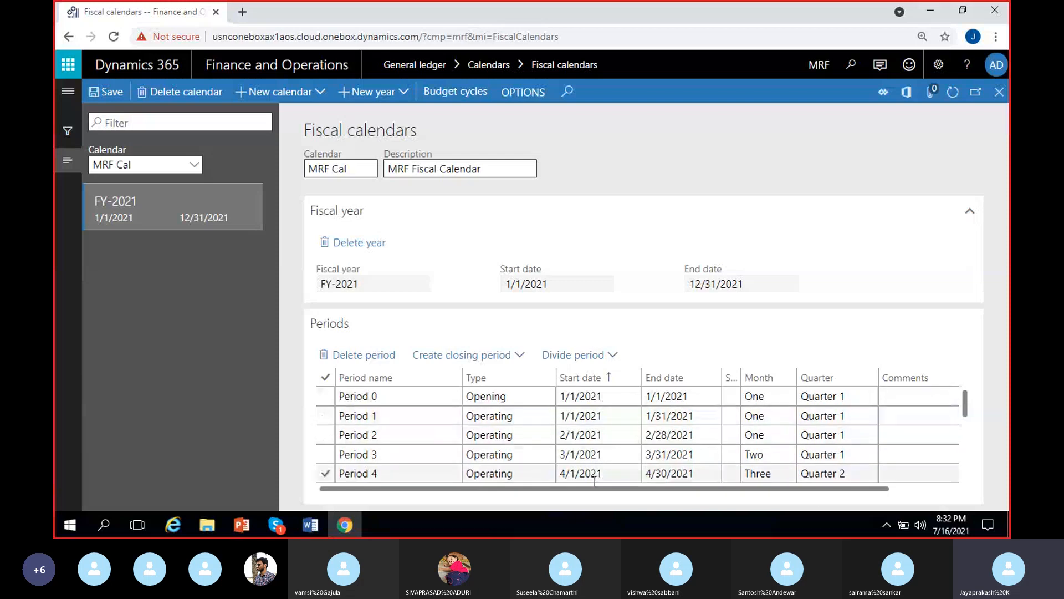
mouse_move(580, 488)
left_mouse_down()
mouse_move(717, 490)
mouse_move(576, 489)
left_mouse_up()
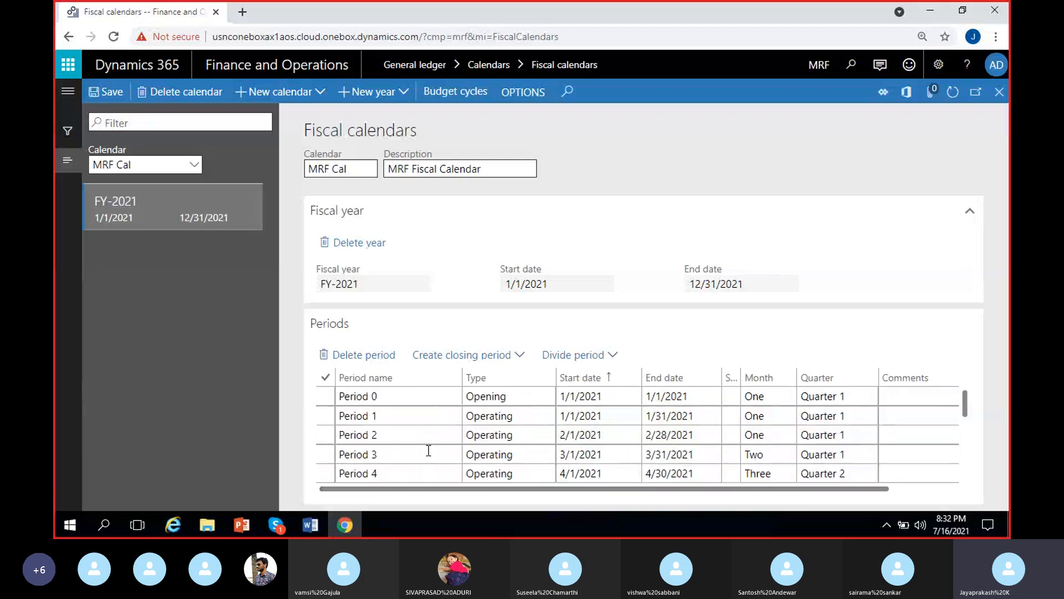
- Widen the Short name column of the FY-2021 periods and set the short name of Period 1 to Jan
left_click(409, 419)
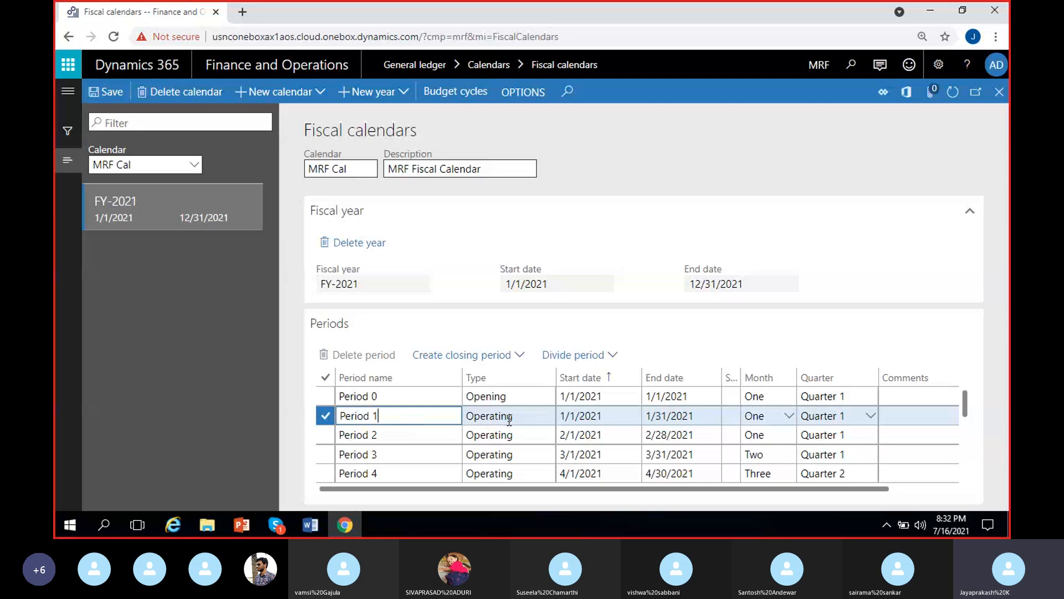
left_click(597, 415)
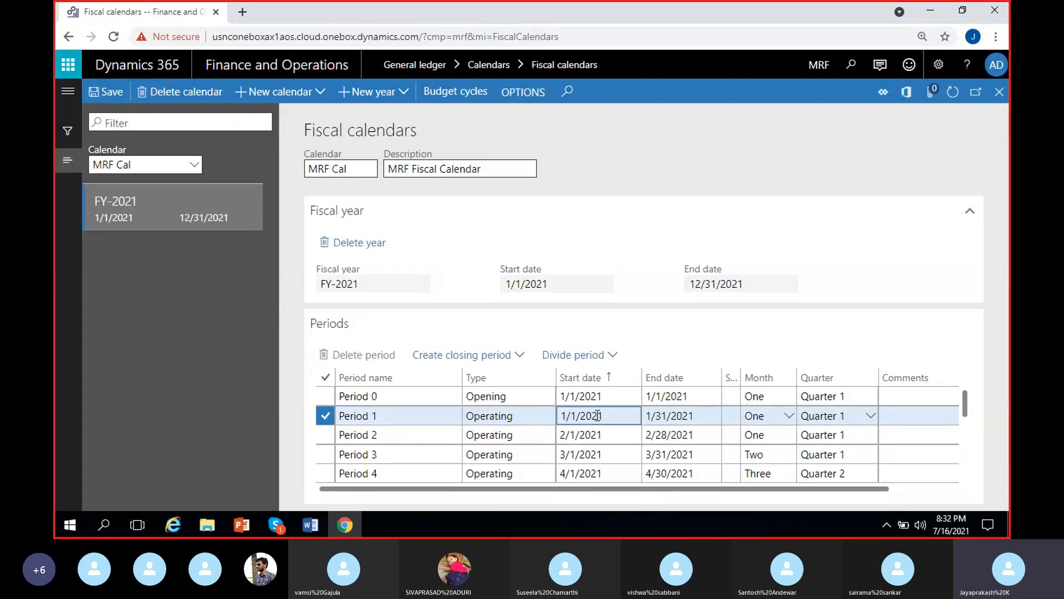
left_click(682, 419)
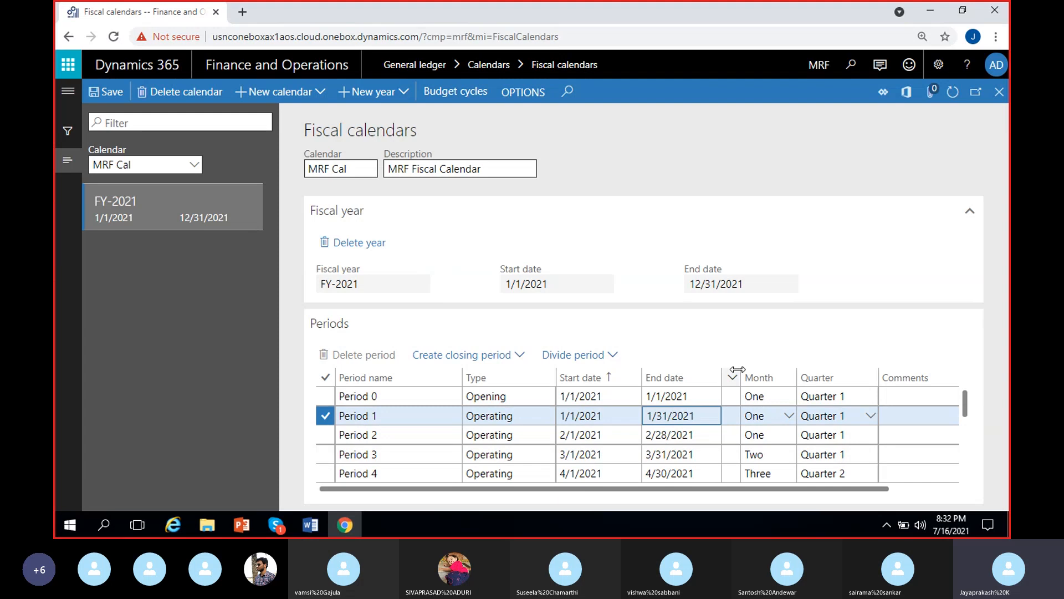
left_click_drag(740, 370, 808, 370)
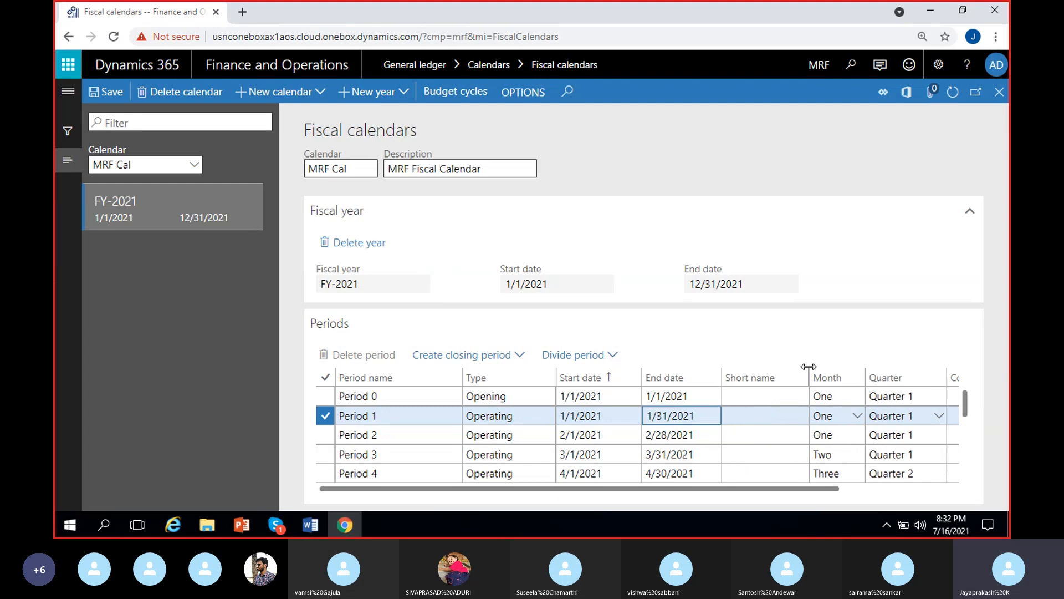
left_click(757, 415)
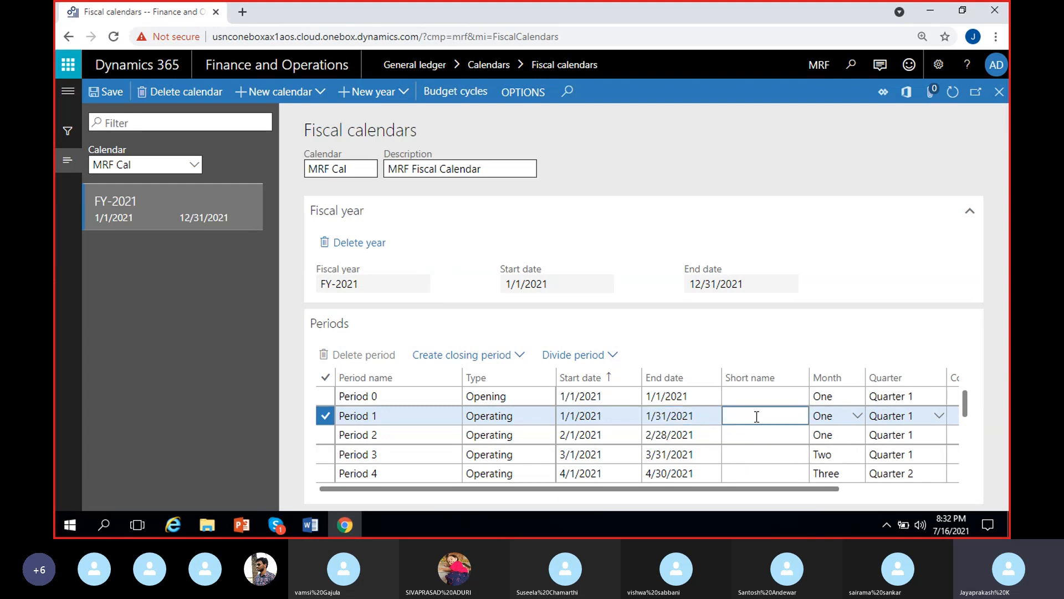
type("Jan")
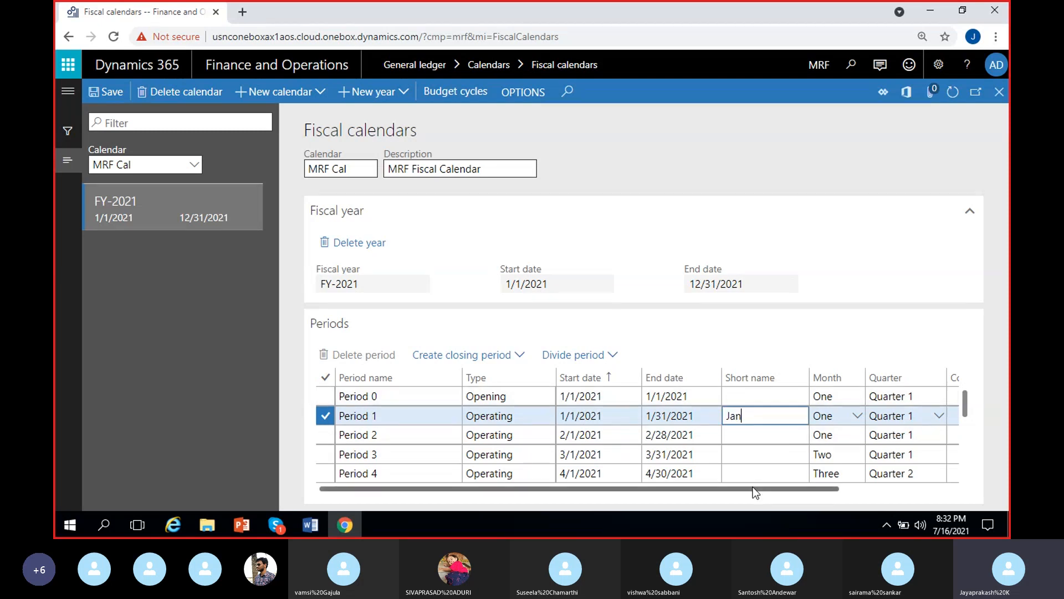
- Compare the month assigned to Period 2 with the months and quarters of the other FY-2021 periods
left_click_drag(753, 488, 843, 490)
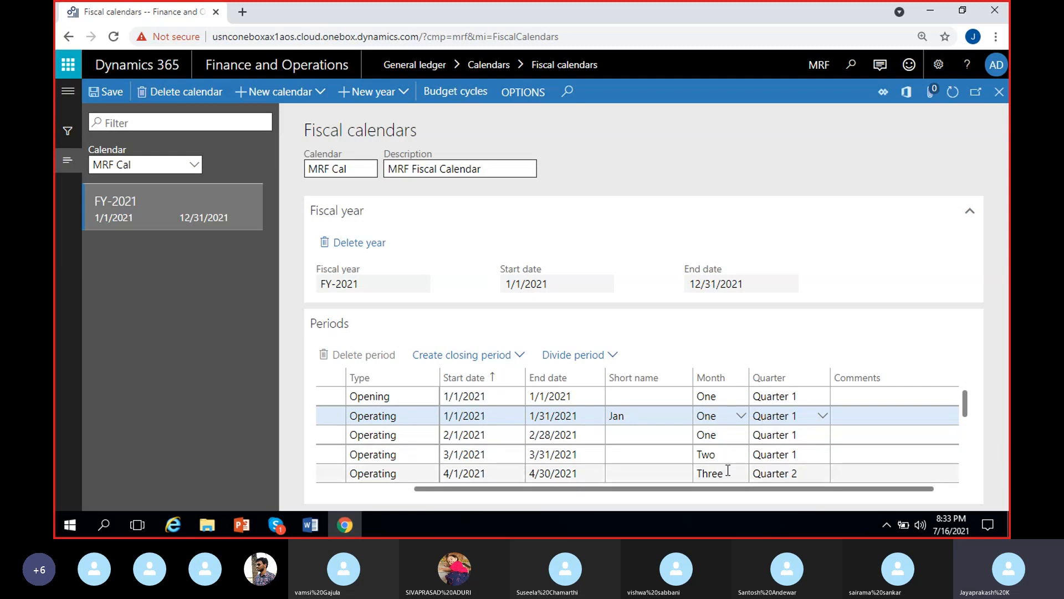
scroll(728, 470, "down", 3)
scroll(721, 443, "up", 3)
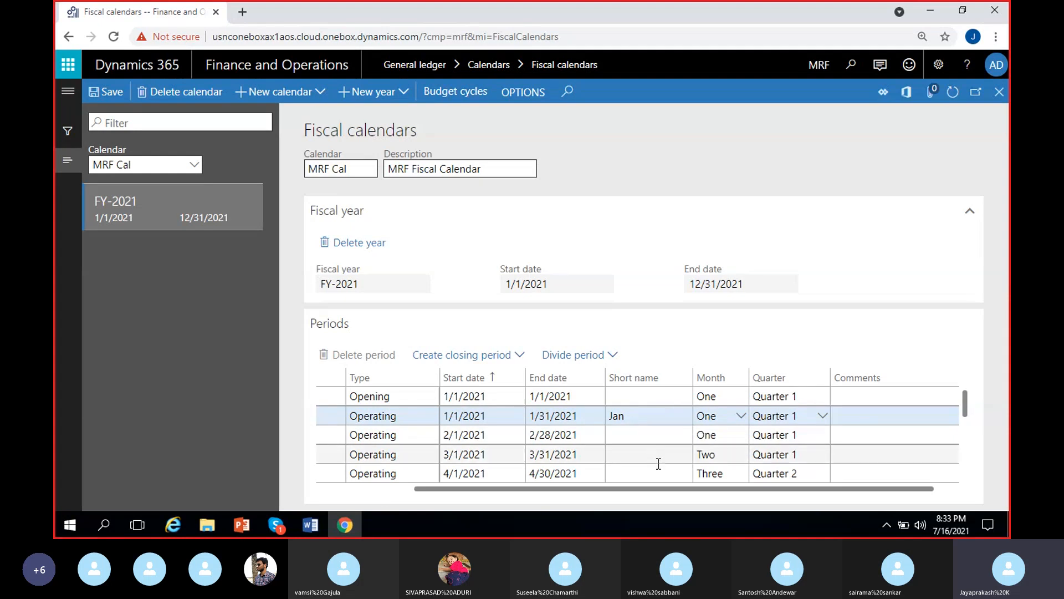
left_click(642, 417)
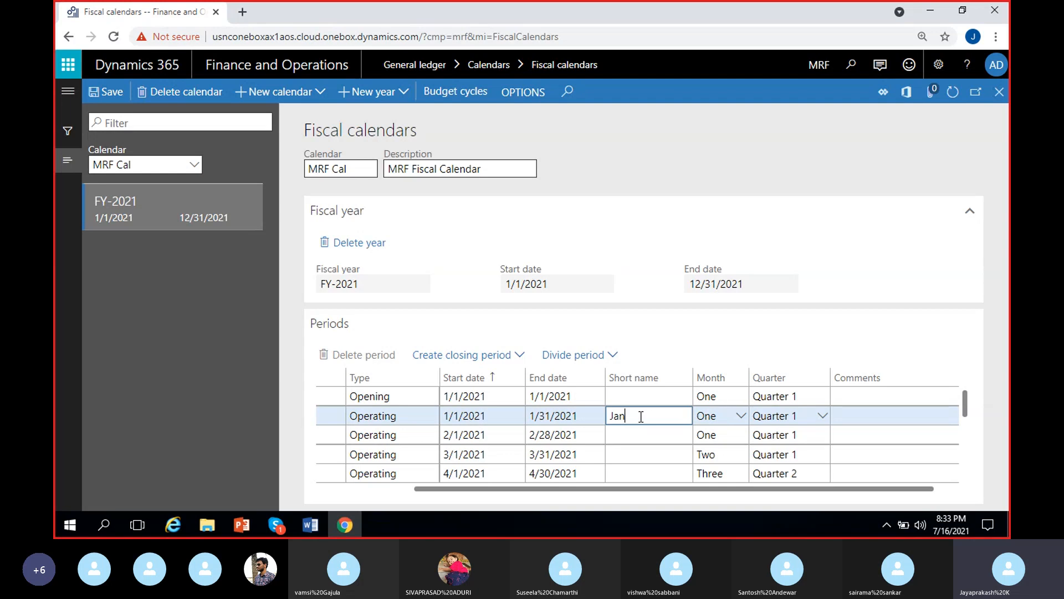
left_click(731, 434)
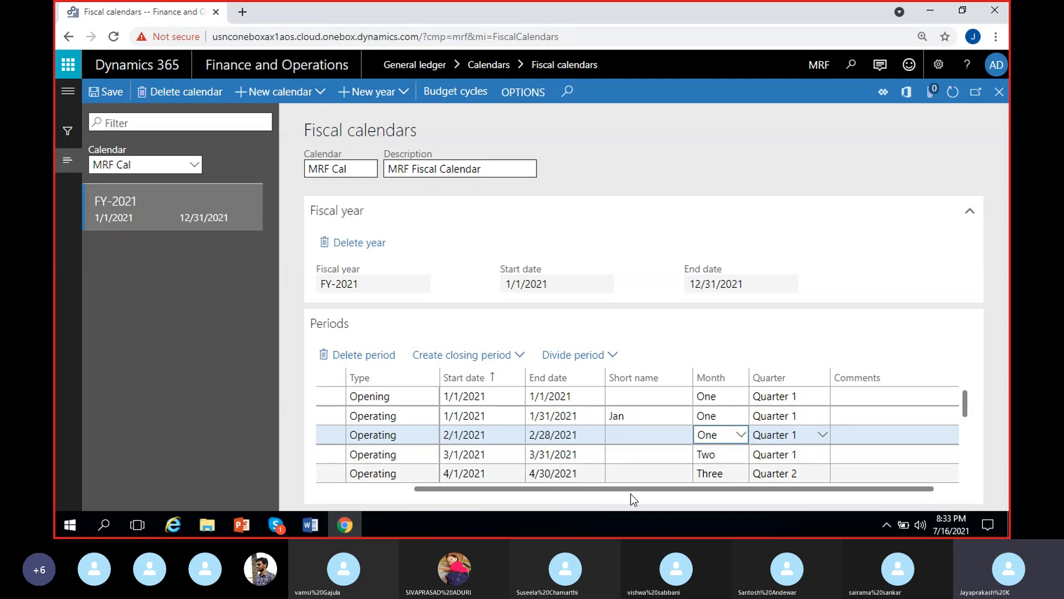
left_click_drag(600, 488, 314, 503)
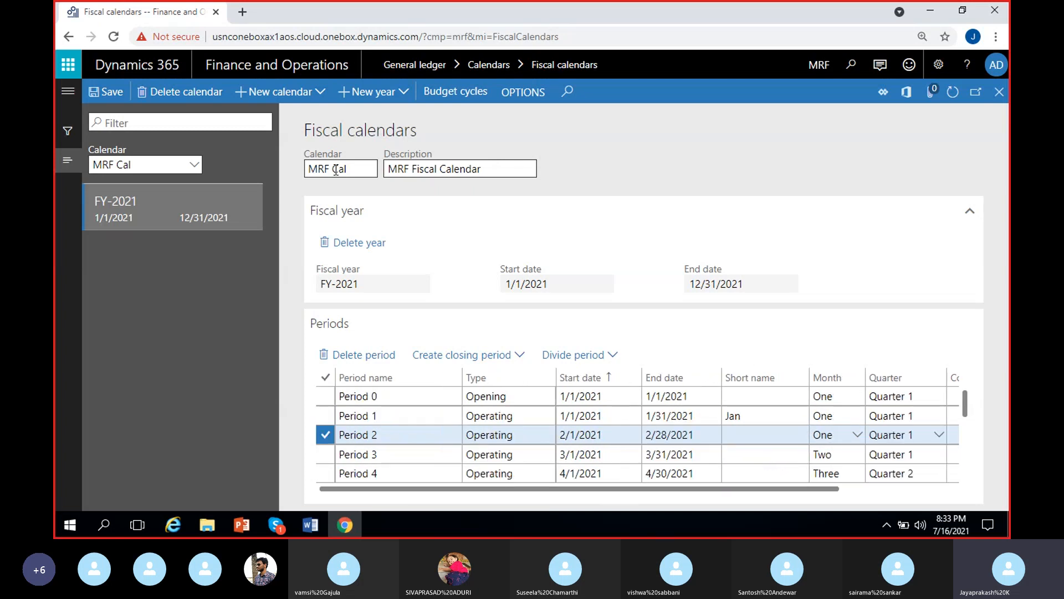
- Delete fiscal year FY-2021 and recreate it under the same name from 1/1/2021 to 12/31/2021 with one-month periods
left_click(352, 242)
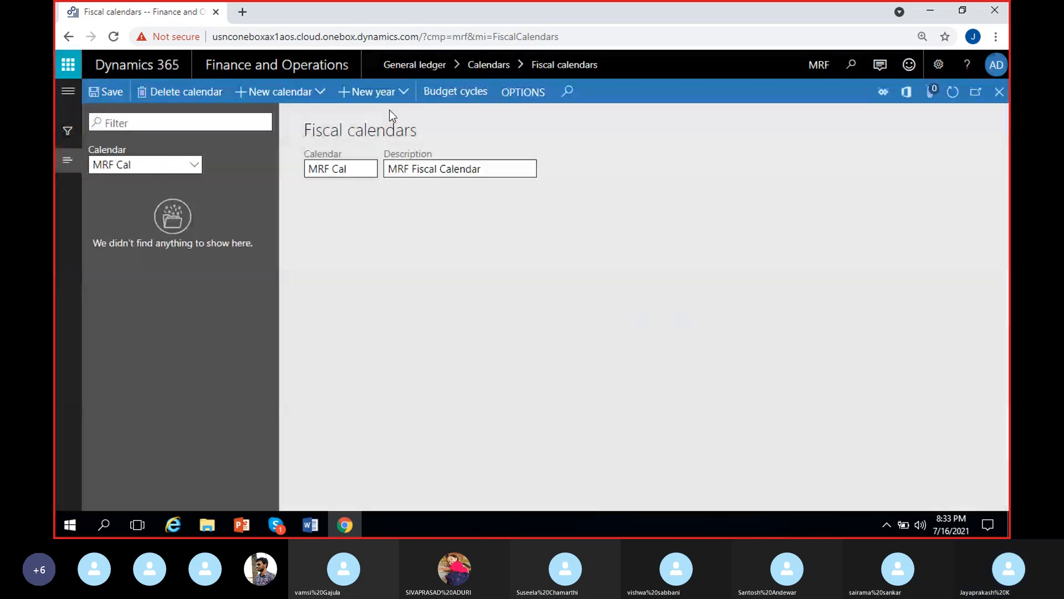
left_click(388, 97)
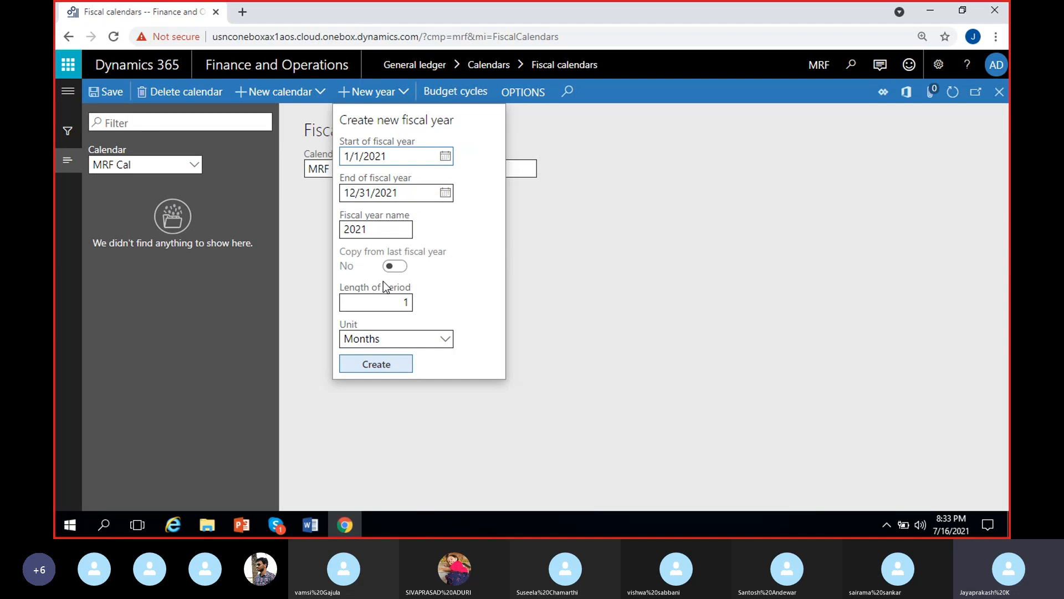
left_click(346, 229)
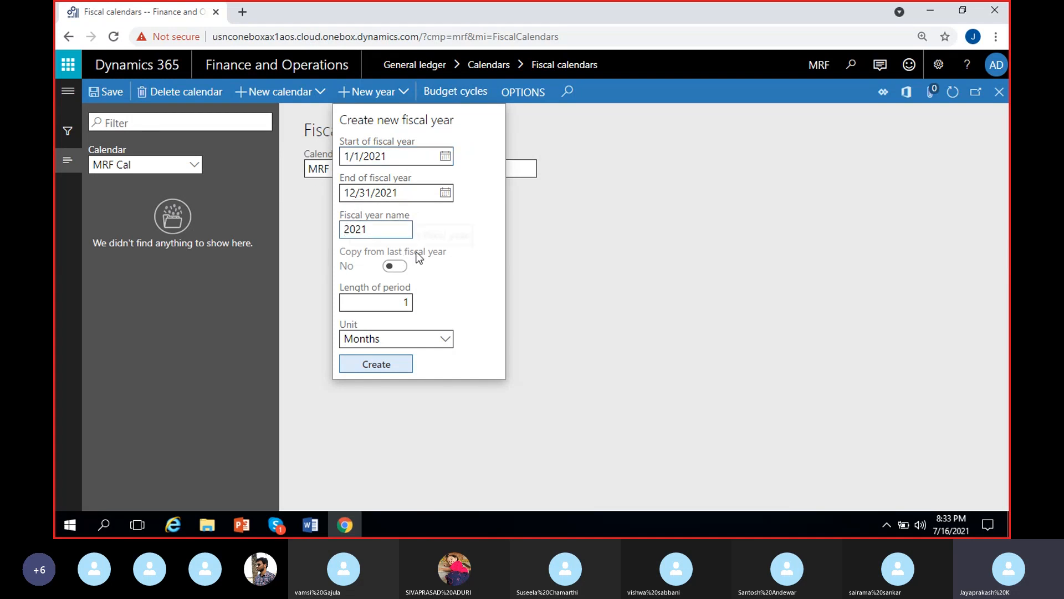
type("F")
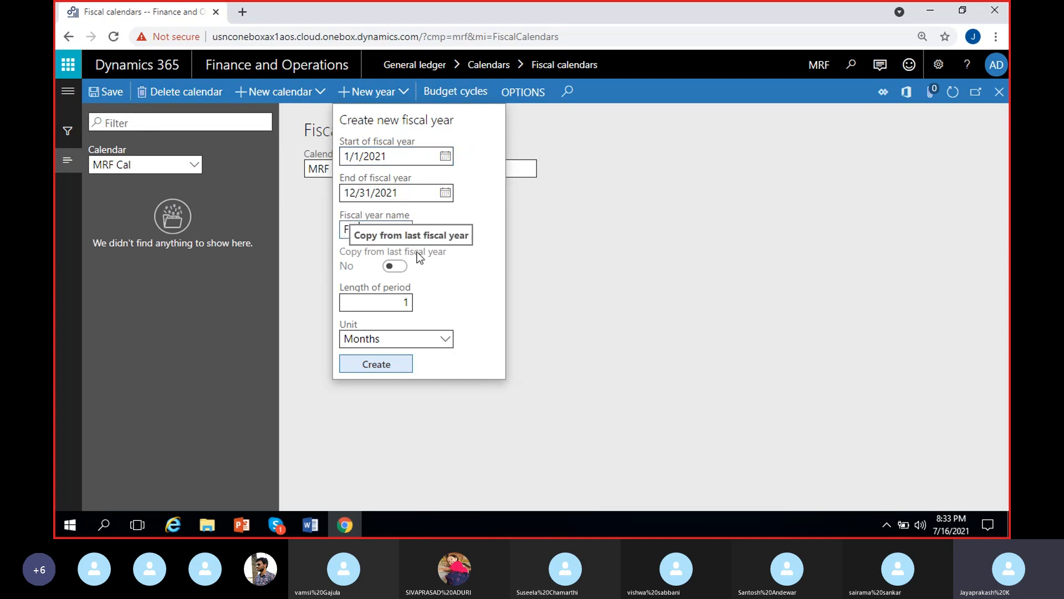
type("Y-2021")
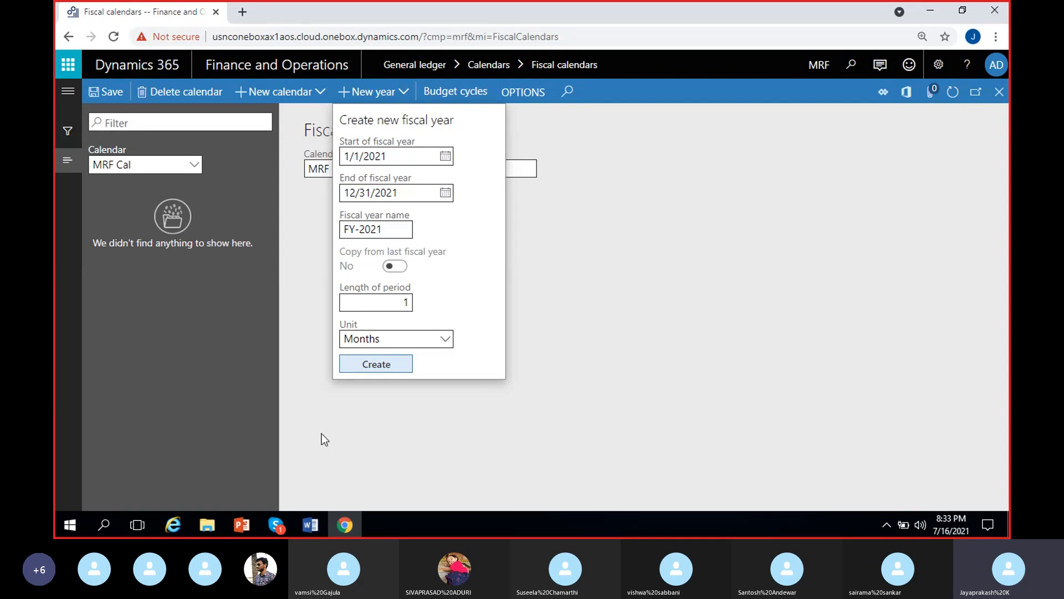
key("Return")
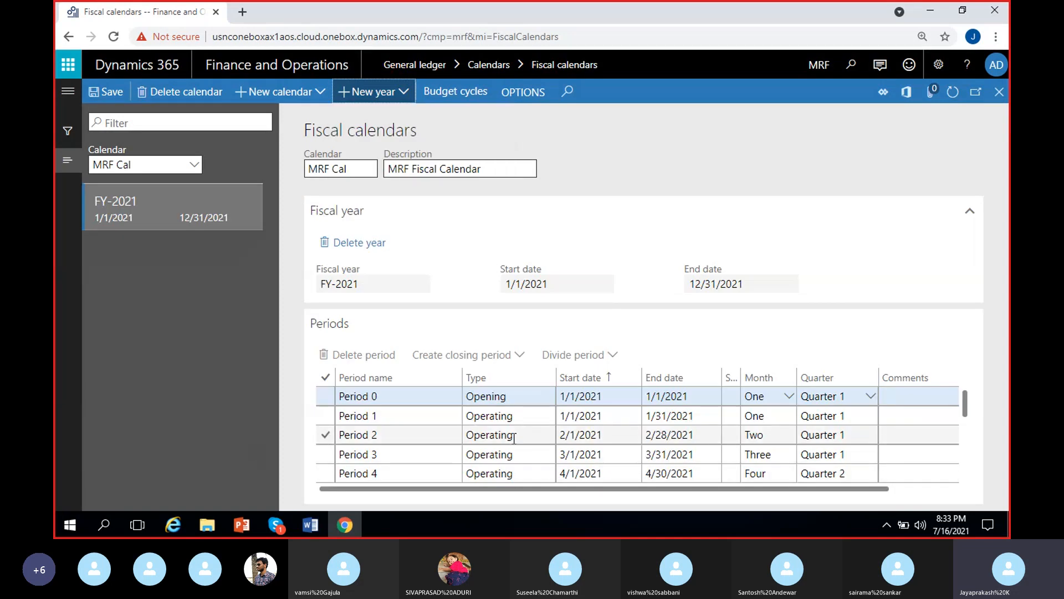
- Check the months assigned to Period 1, Period 2 and Period 3 in the recreated FY-2021
left_click(598, 416)
left_click_drag(658, 490, 751, 490)
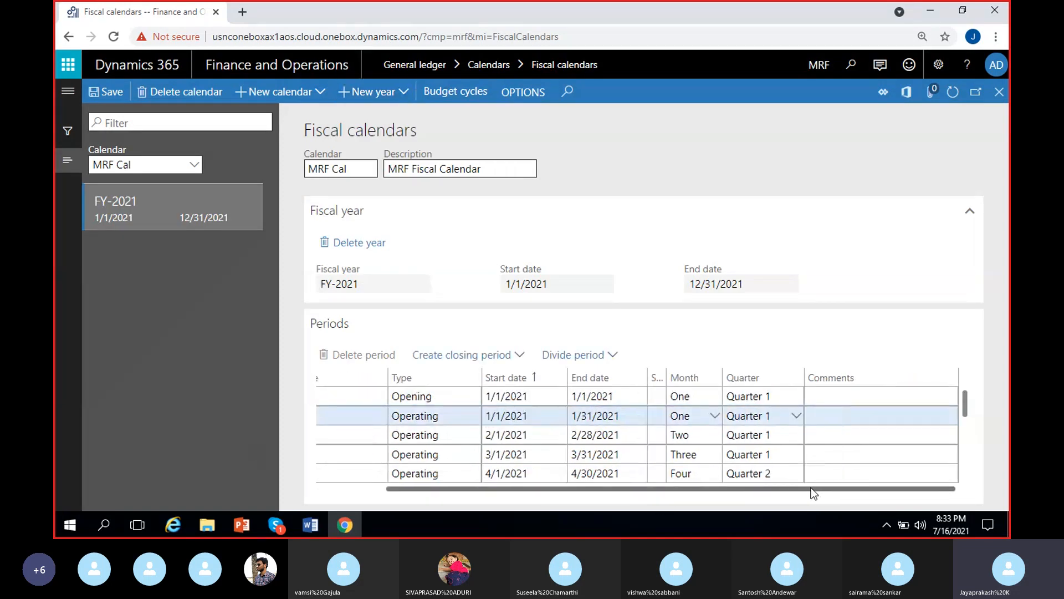
left_click(682, 415)
left_click(682, 416)
left_click(681, 415)
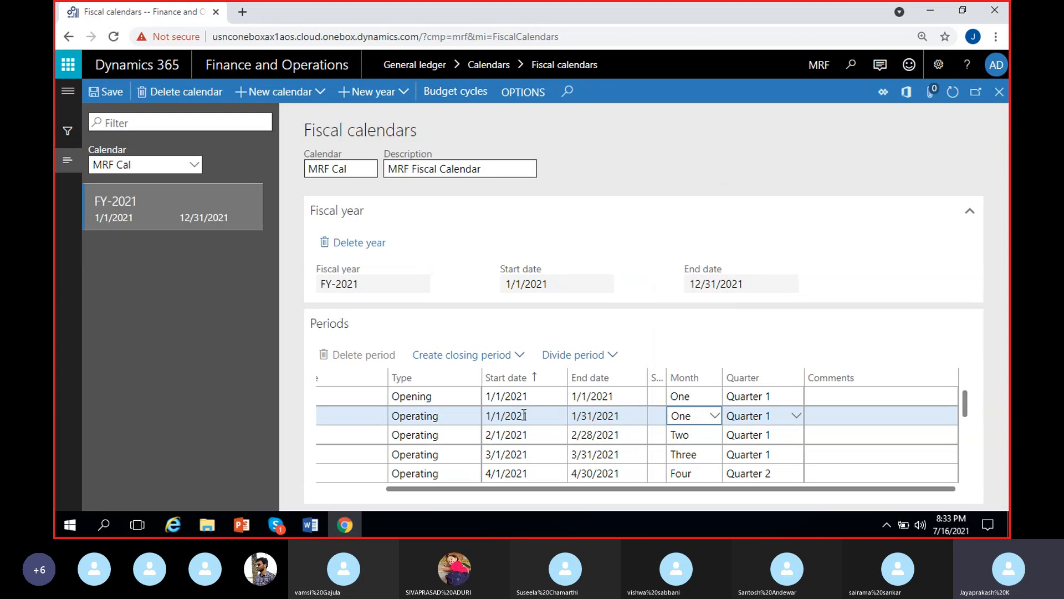
left_click(683, 436)
left_click(694, 460)
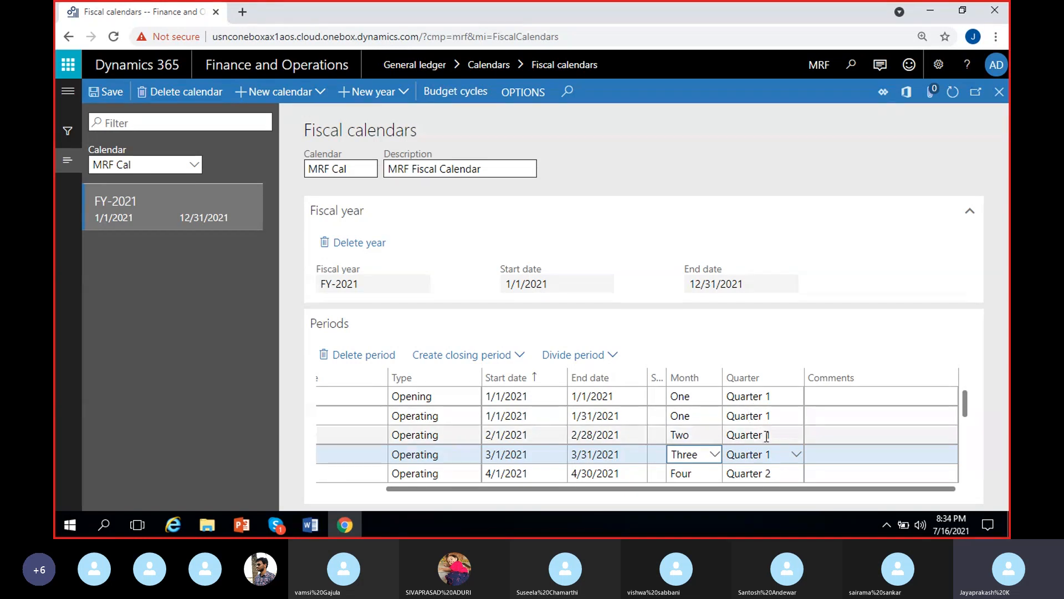
- Review the quarter assignments through the last FY-2021 period and the comments fields of Period 0 and Period 1
left_click_drag(968, 396, 968, 469)
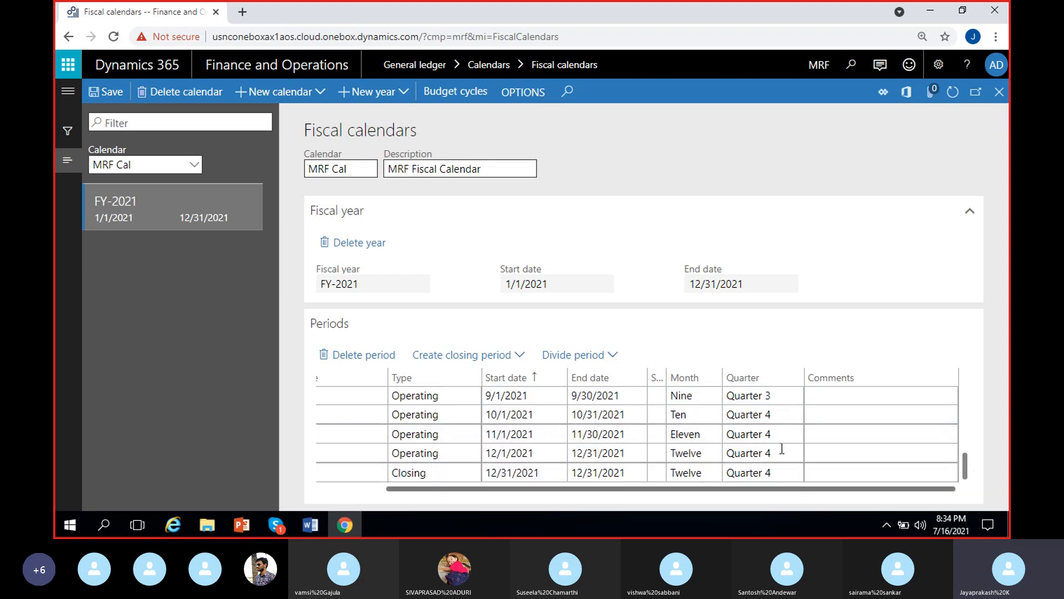
left_click_drag(967, 466, 968, 389)
left_click(852, 394)
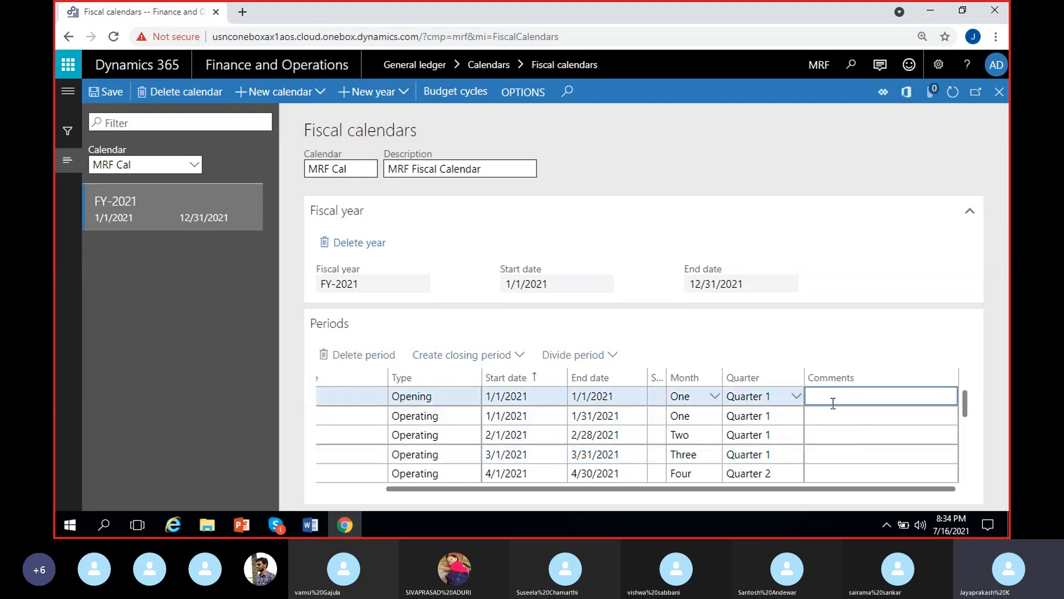
left_click(836, 416)
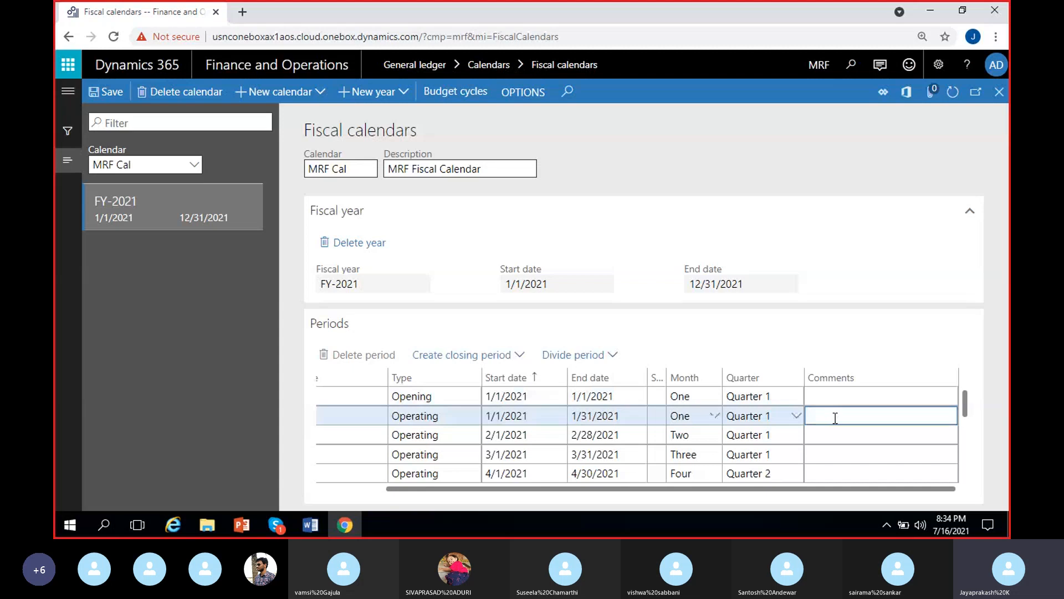
- Check the comments field of Period 2, and narrow the Period name column slightly in the periods grid
left_click(855, 433)
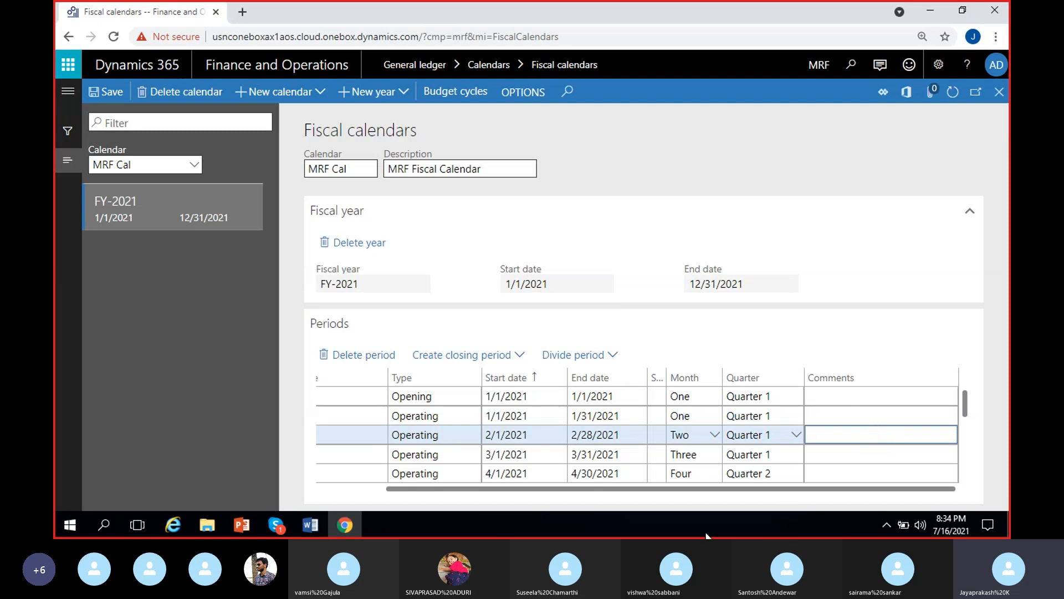
left_click(863, 489)
left_click_drag(888, 494, 604, 494)
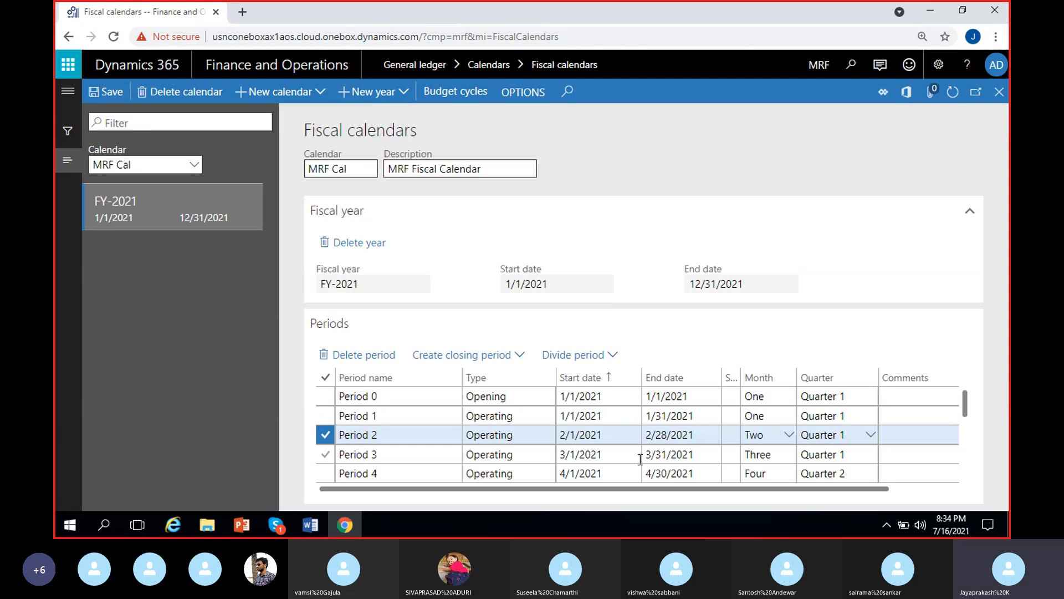
left_click_drag(456, 379, 449, 379)
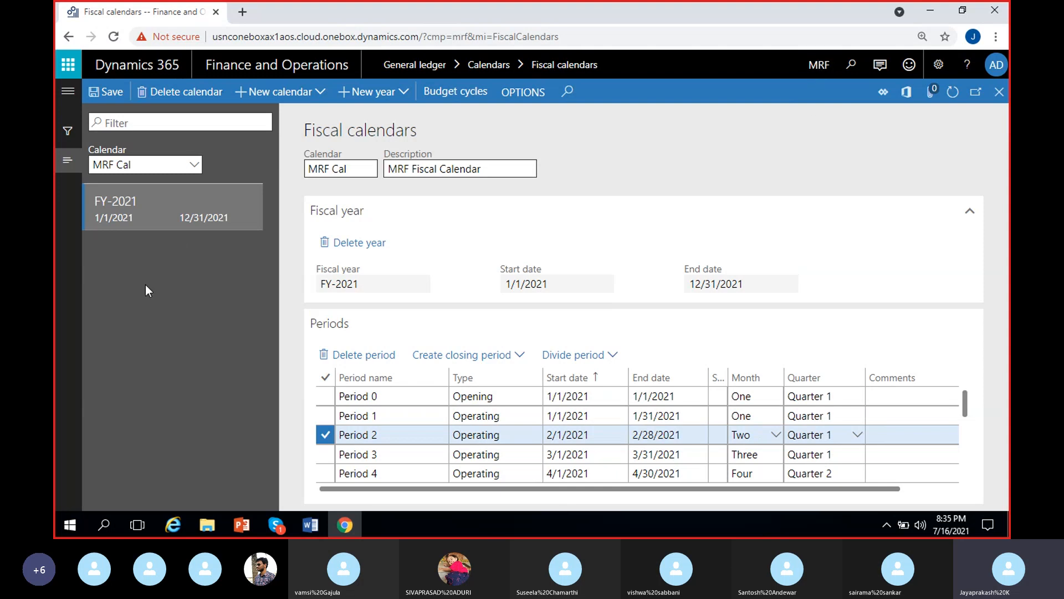
- Look through the list of existing fiscal calendars up to its first entries, keeping MRF Cal selected
left_click(196, 171)
left_click(196, 168)
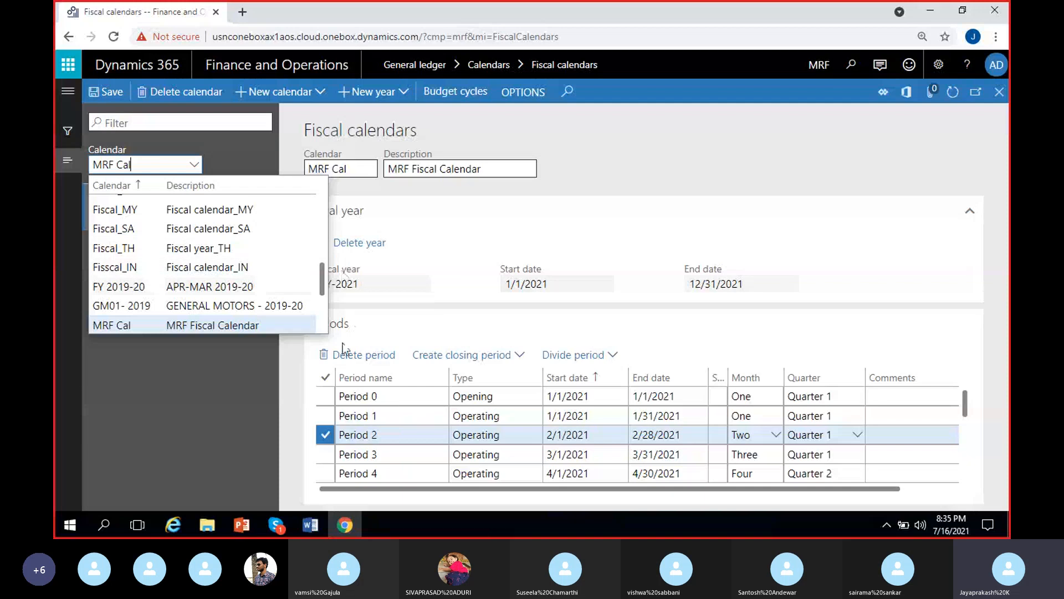
left_click(201, 417)
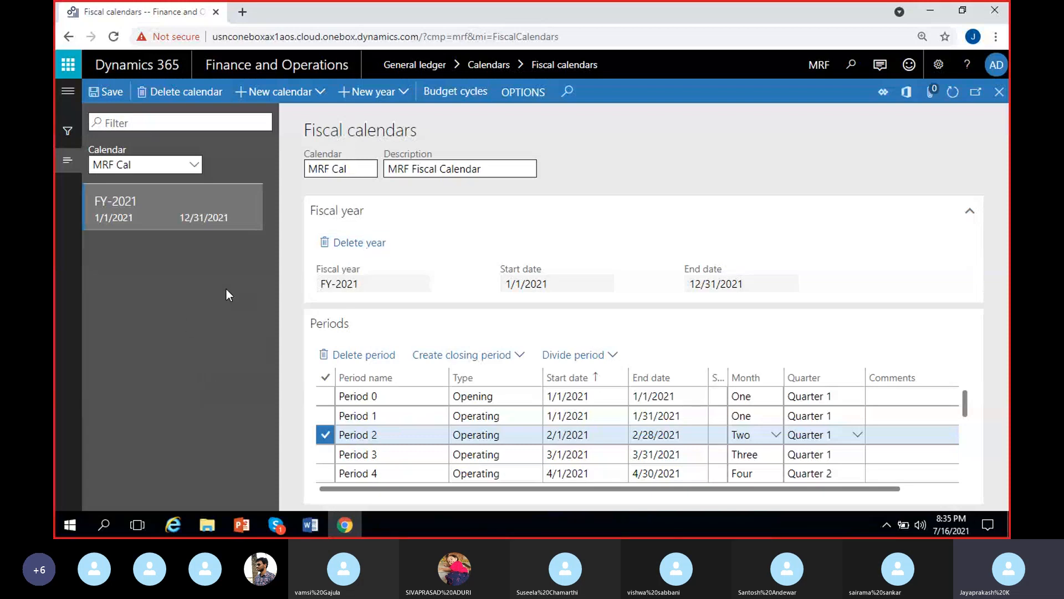
left_click(194, 164)
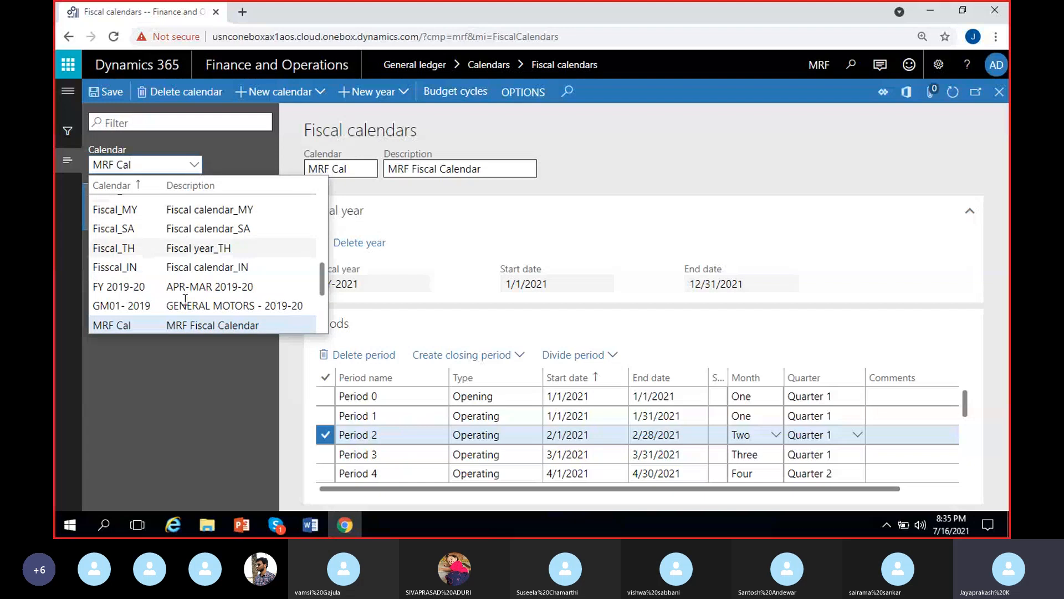
scroll(192, 312, "up", 2)
scroll(191, 311, "up", 2)
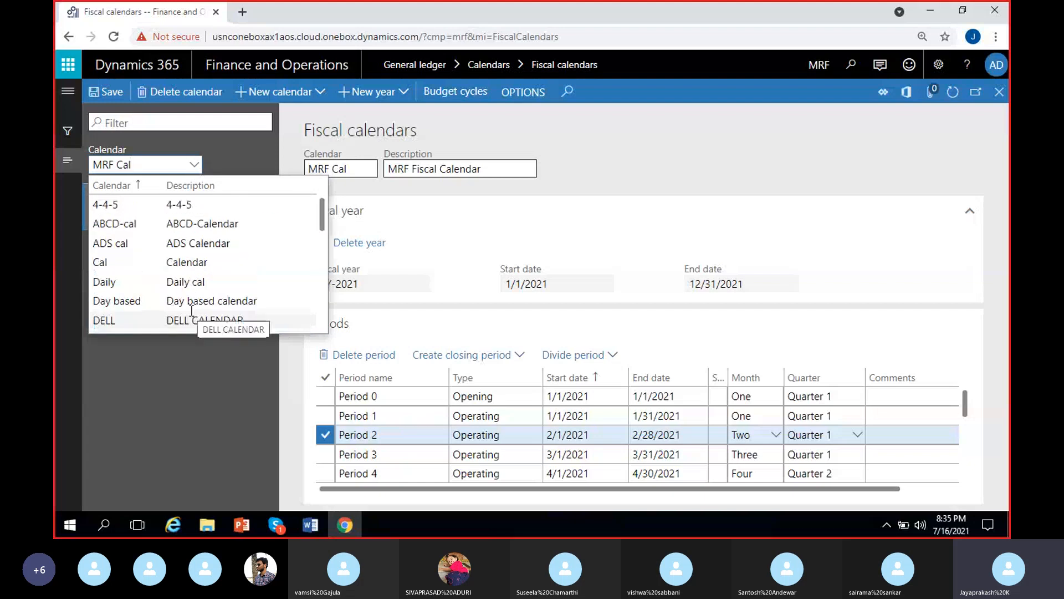
left_click(216, 397)
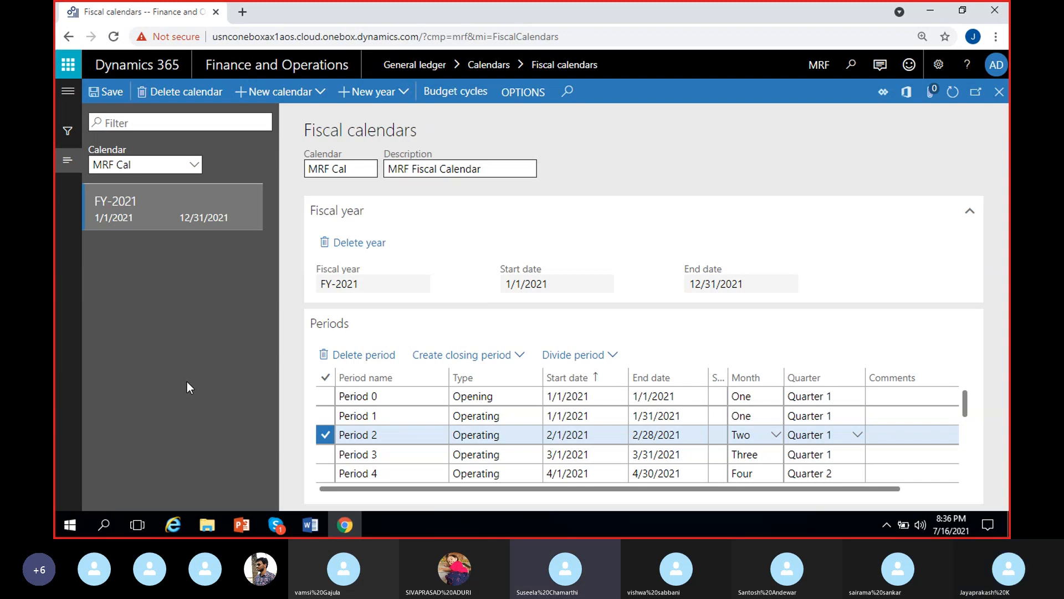
left_click(194, 164)
left_click(165, 423)
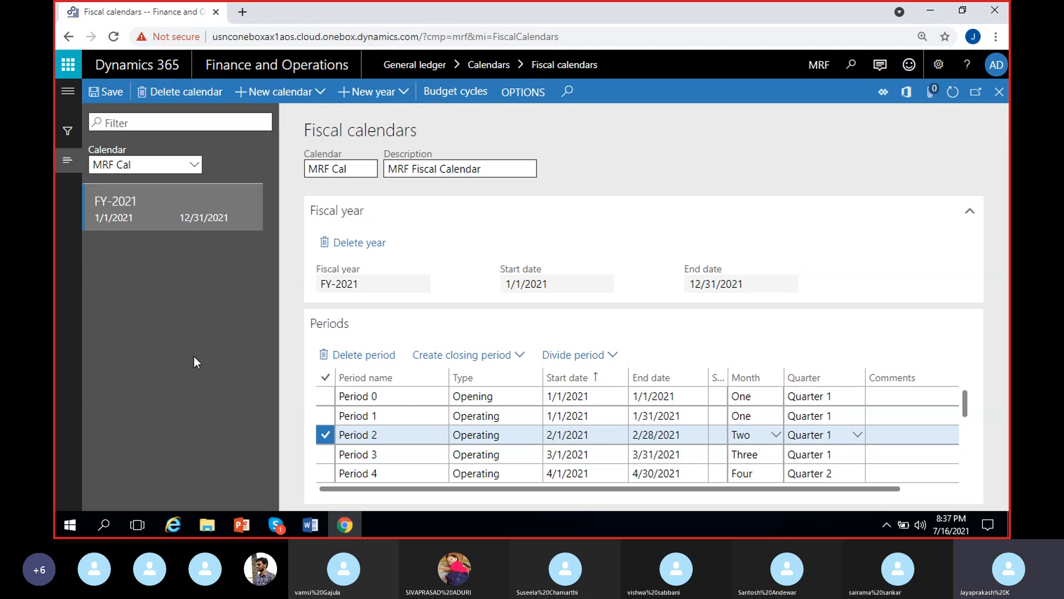
- Switch to the Word notes and add the line "4-4-5 Calendar" after a blank line below the Ind entry
left_click(312, 527)
scroll(460, 380, "down", 3)
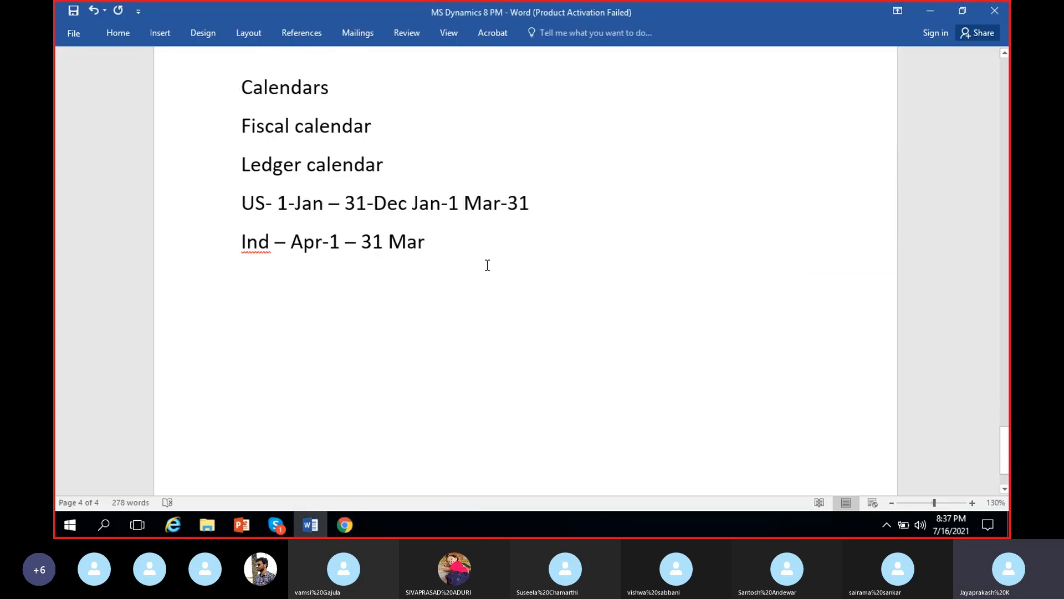
key("Return")
key("Return")
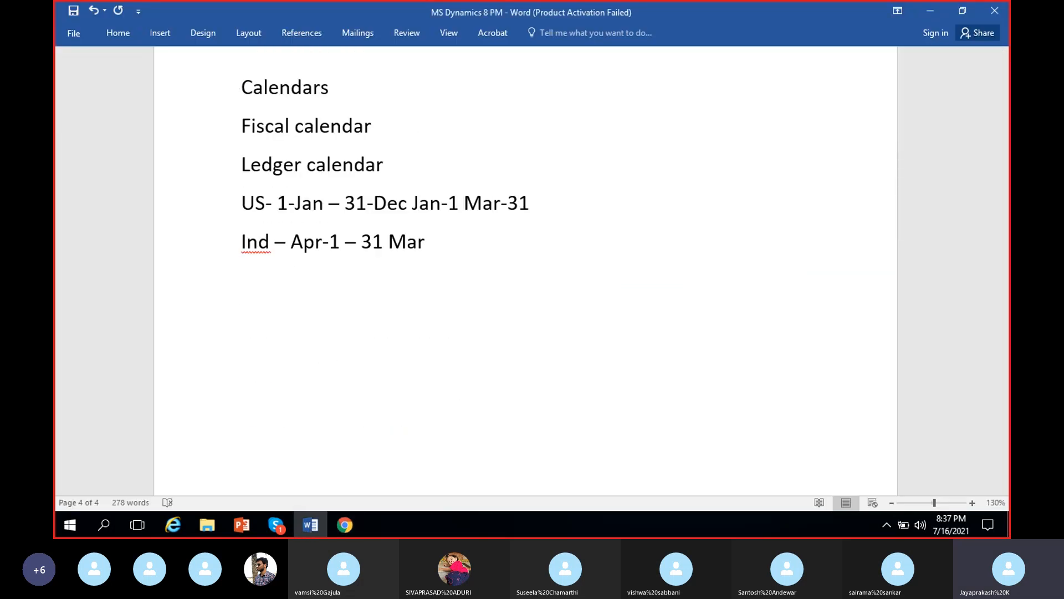
type("4-4-5 Cal")
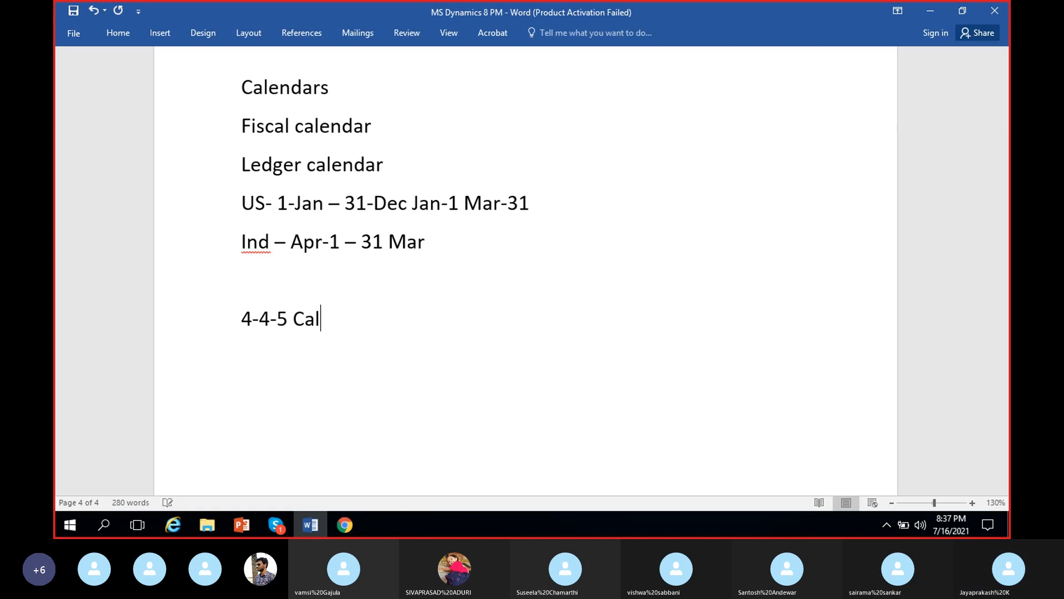
type("endar")
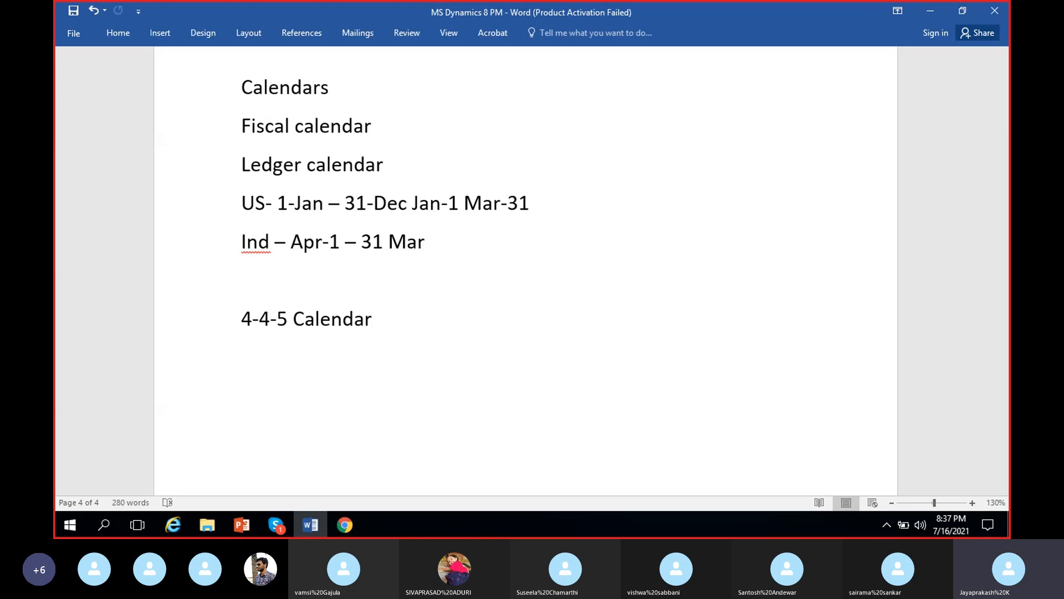
left_click(283, 527)
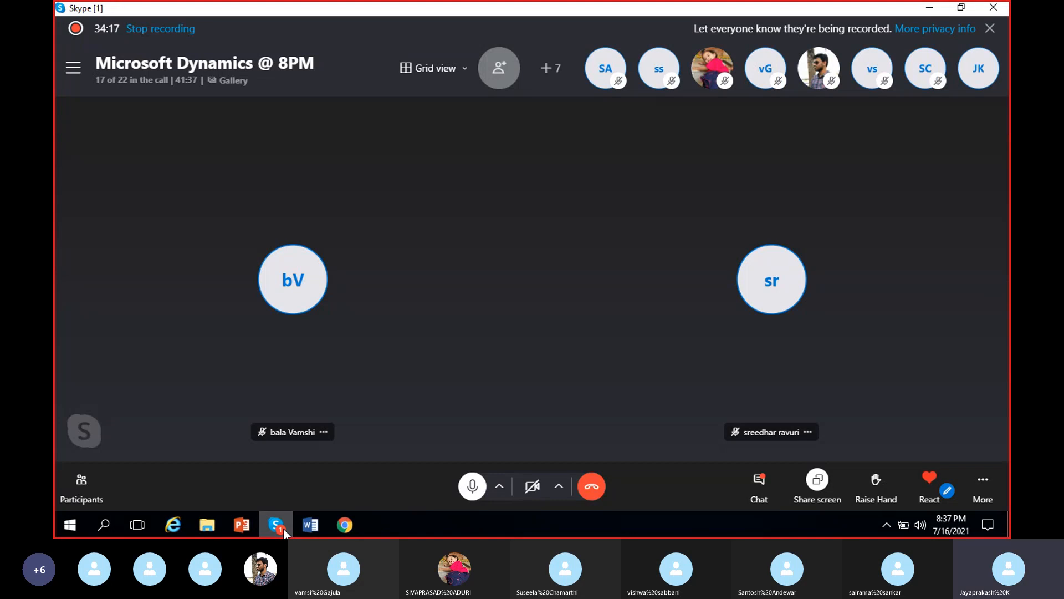
left_click(284, 528)
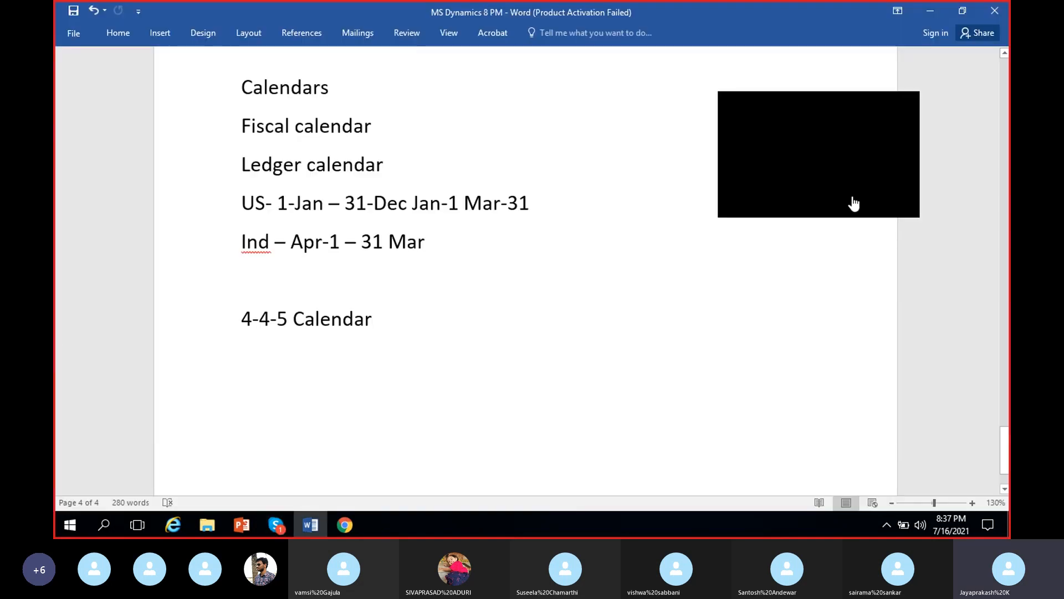
left_click(914, 117)
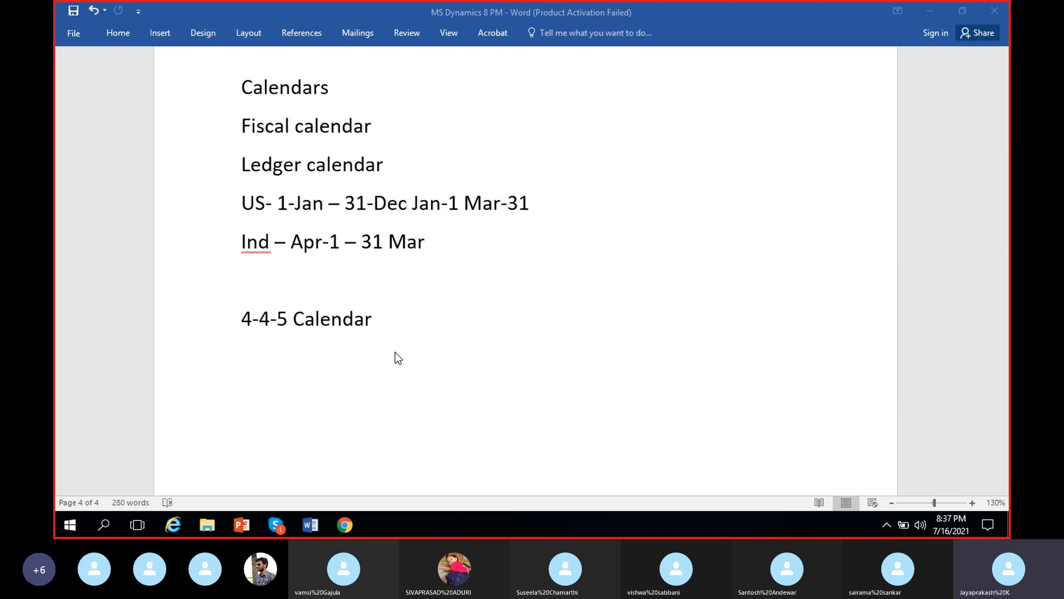
- Insert "5-4-4 04 4-5-4" before the word Calendar on the 4-4-5 line
left_click(393, 320)
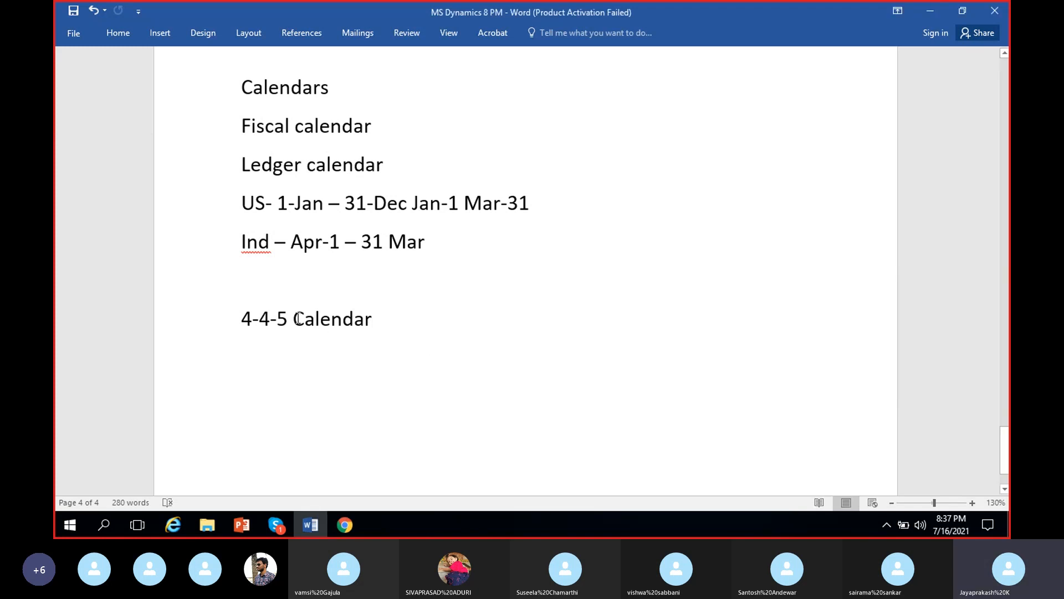
key("ctrl+Left")
type("5")
type("-4-4")
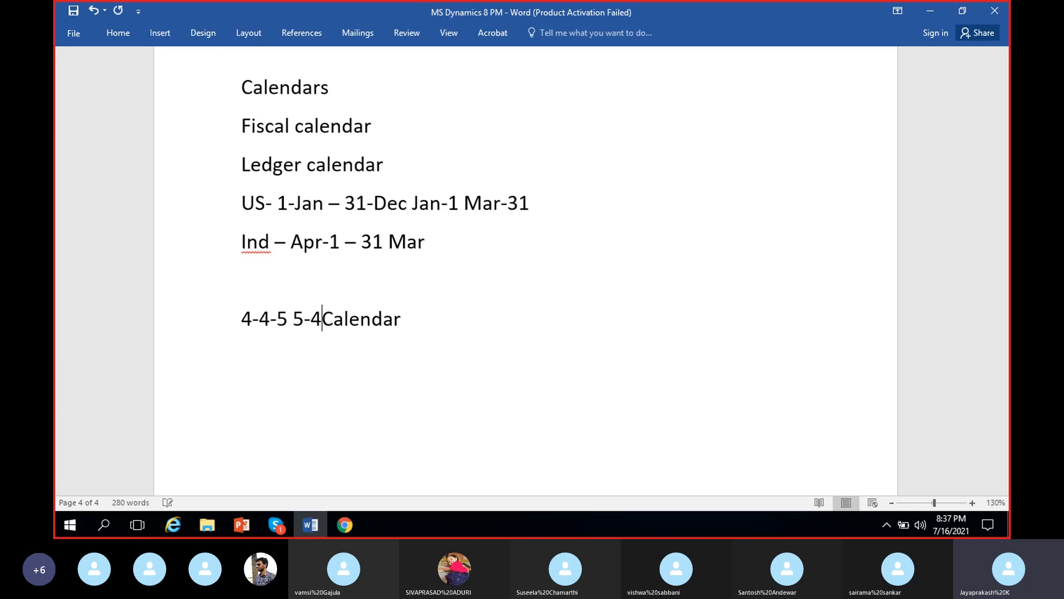
type(" 04 ")
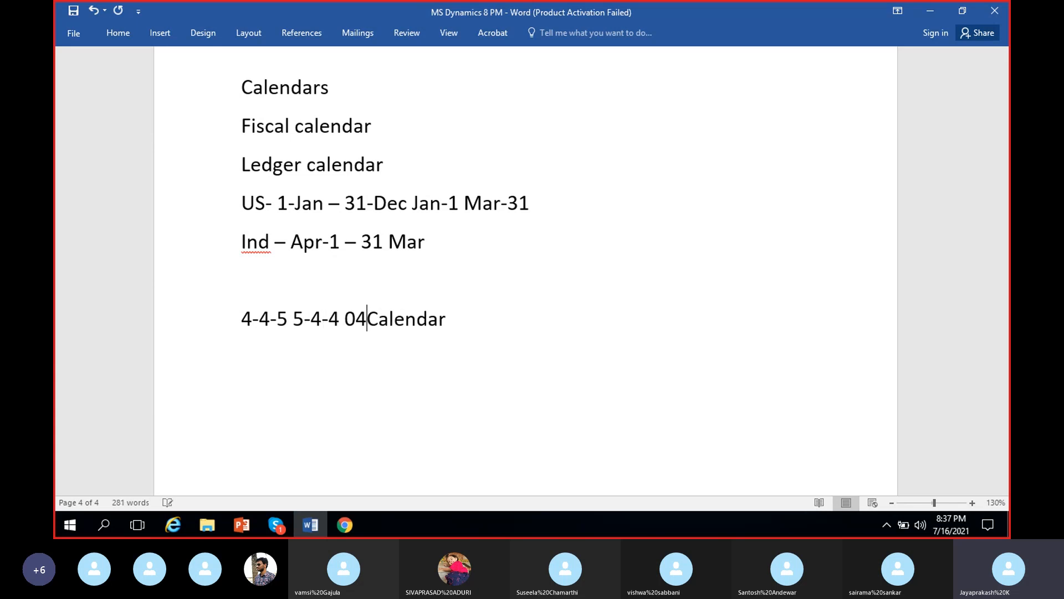
type("4")
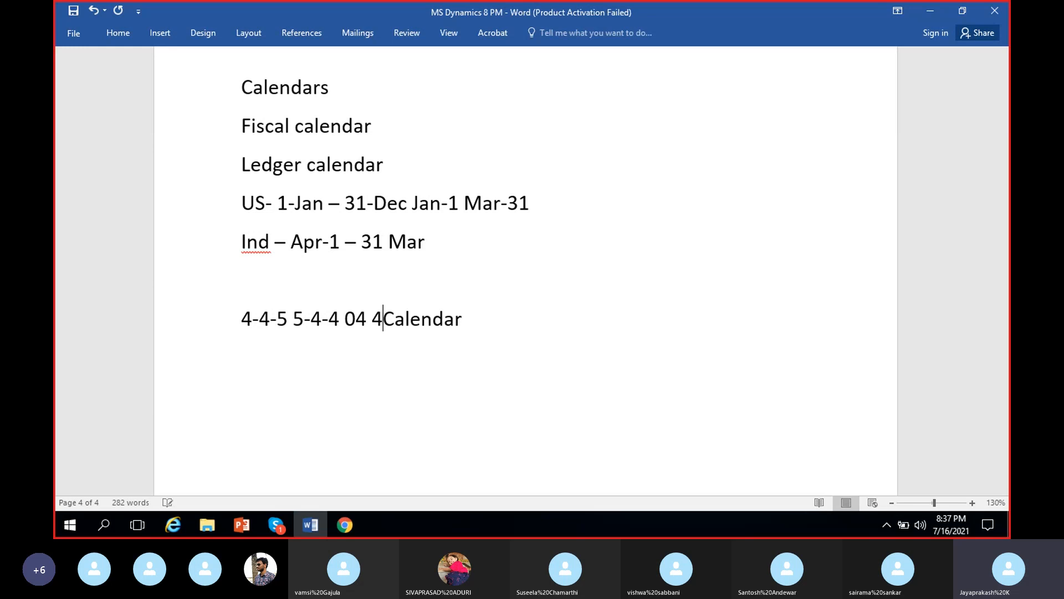
type("-")
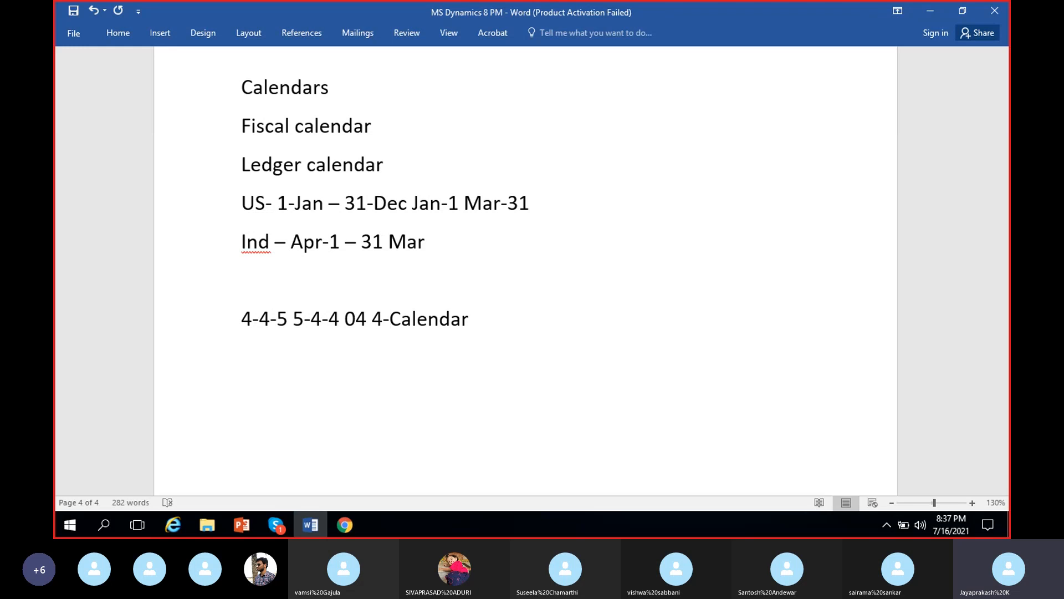
type("5-4")
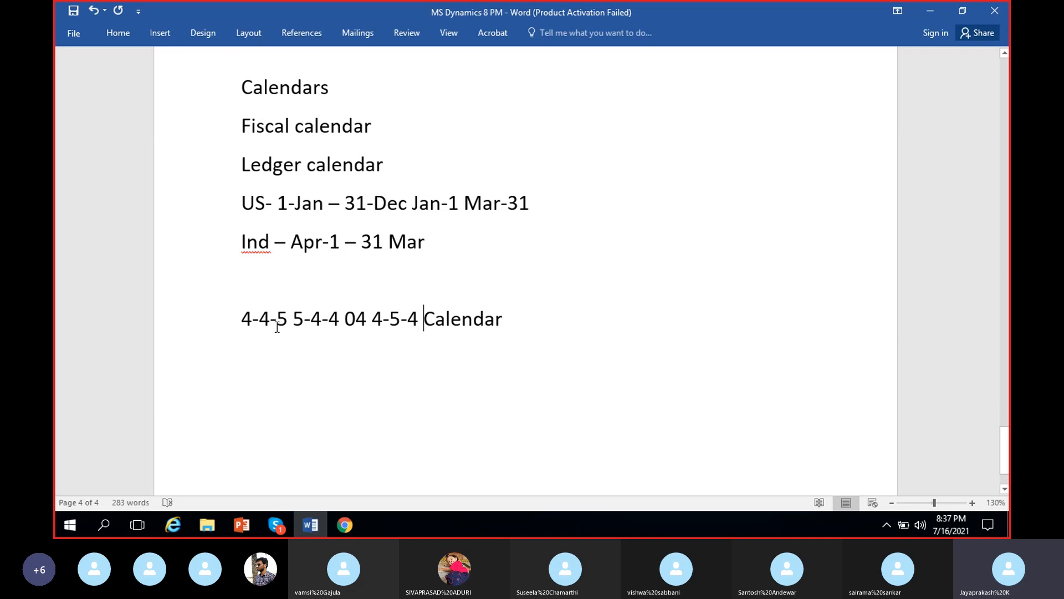
- Make 4-4-5 bold and separate the three calendar patterns with "or", replacing the stray 04
left_click_drag(241, 318, 293, 318)
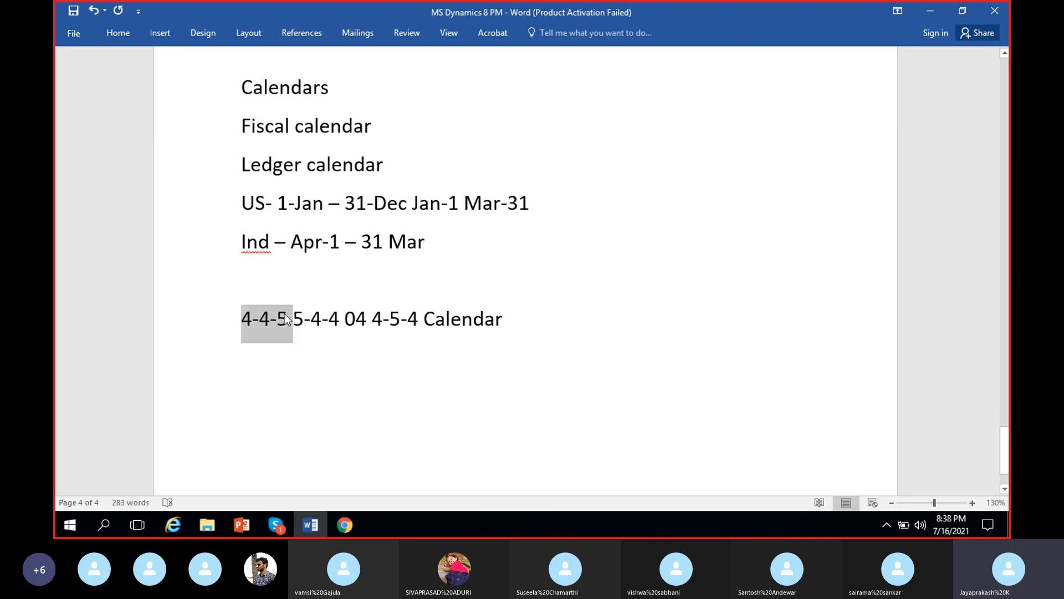
key("ctrl+b")
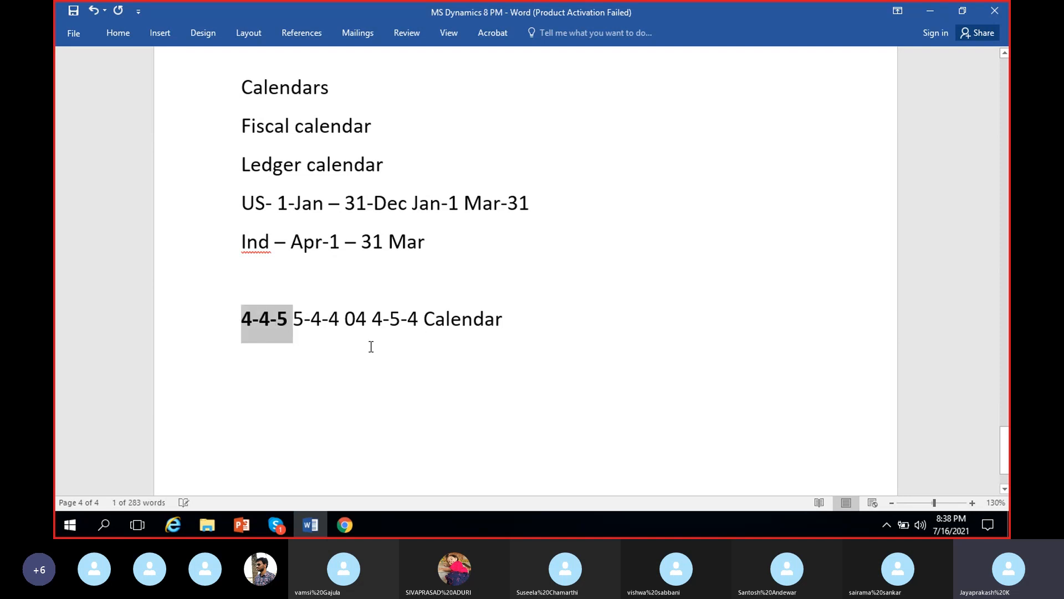
left_click(355, 319)
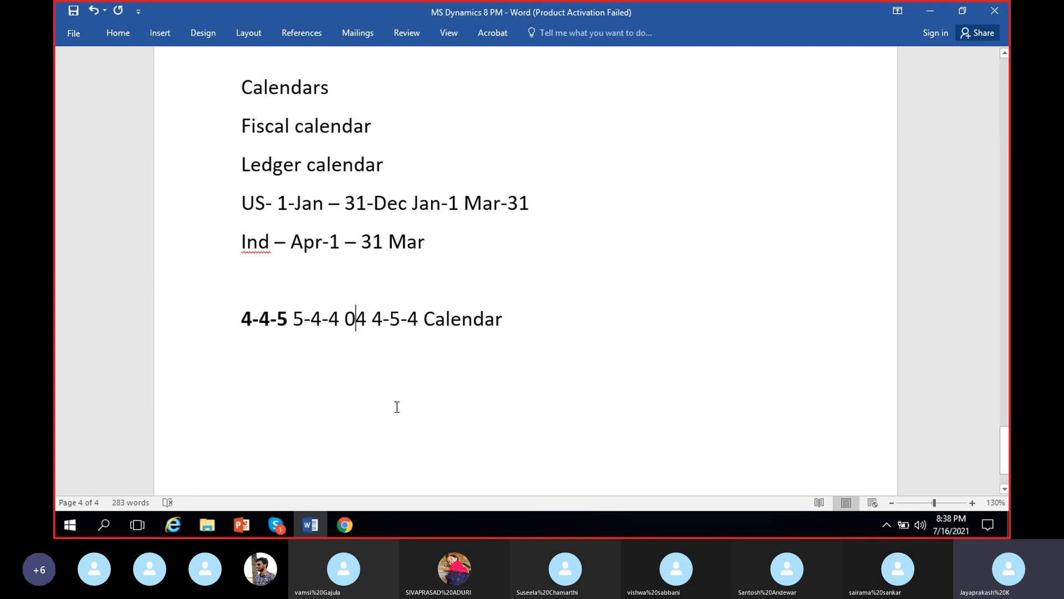
key("BackSpace")
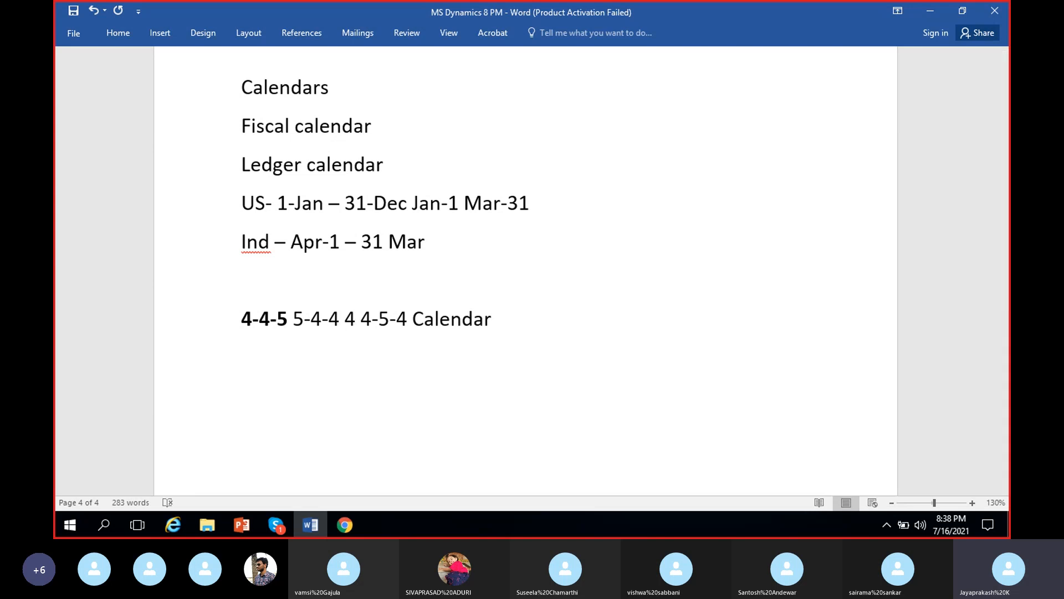
key("Delete")
key("Delete")
type("or")
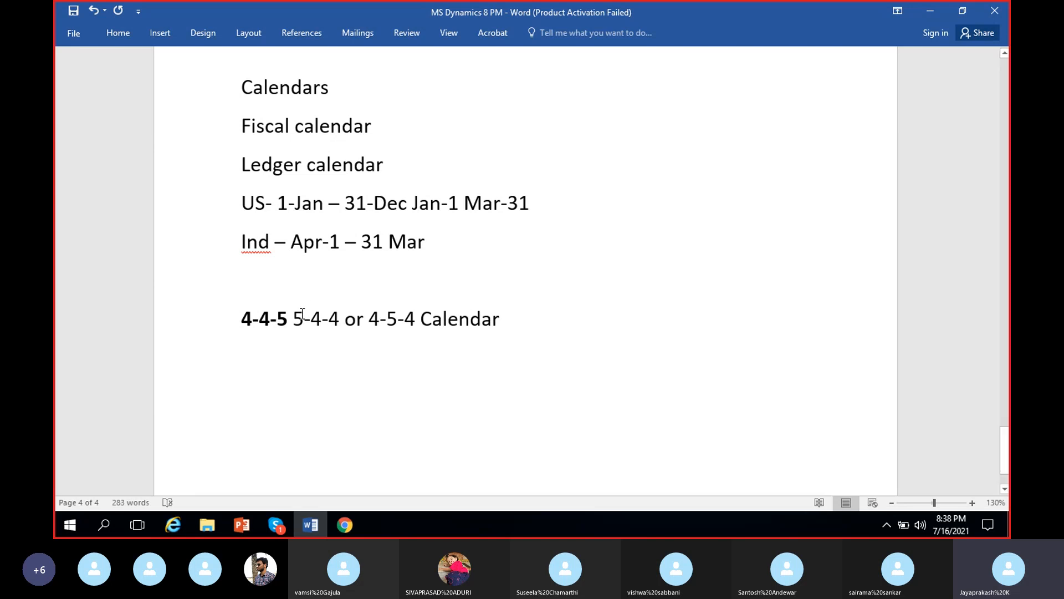
left_click(298, 316)
type("or")
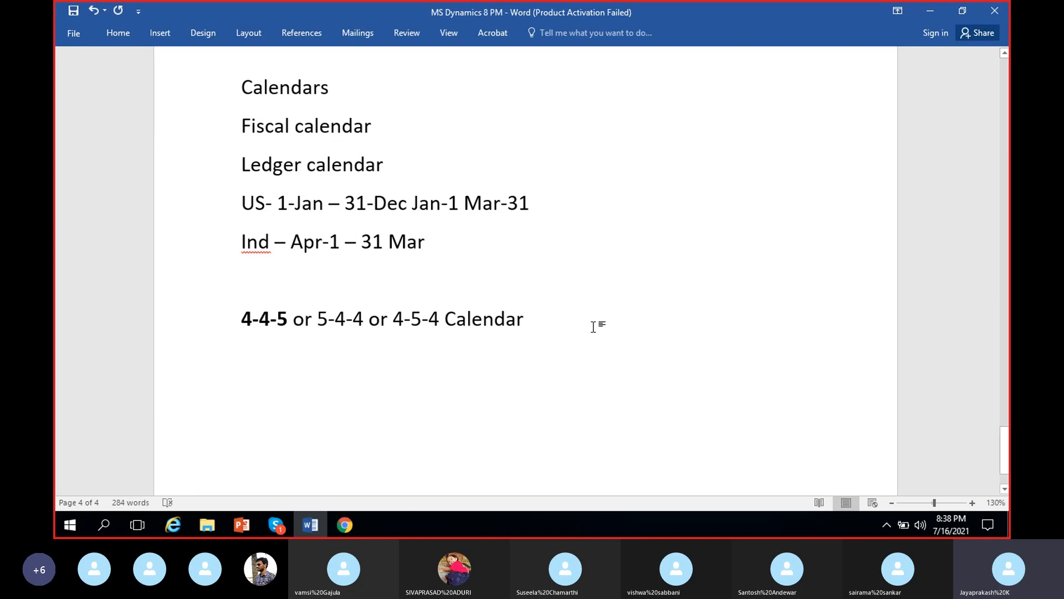
- Add the line "4 weeks , 4 weeks , 5 weeks" below the calendar patterns line
key("End")
key("Return")
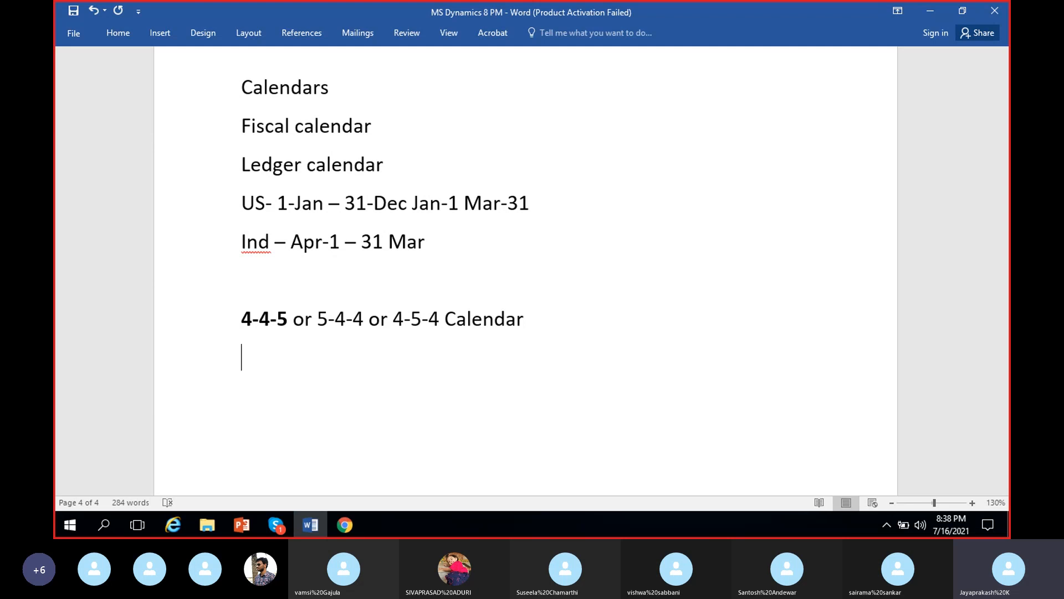
type("4 weeks ")
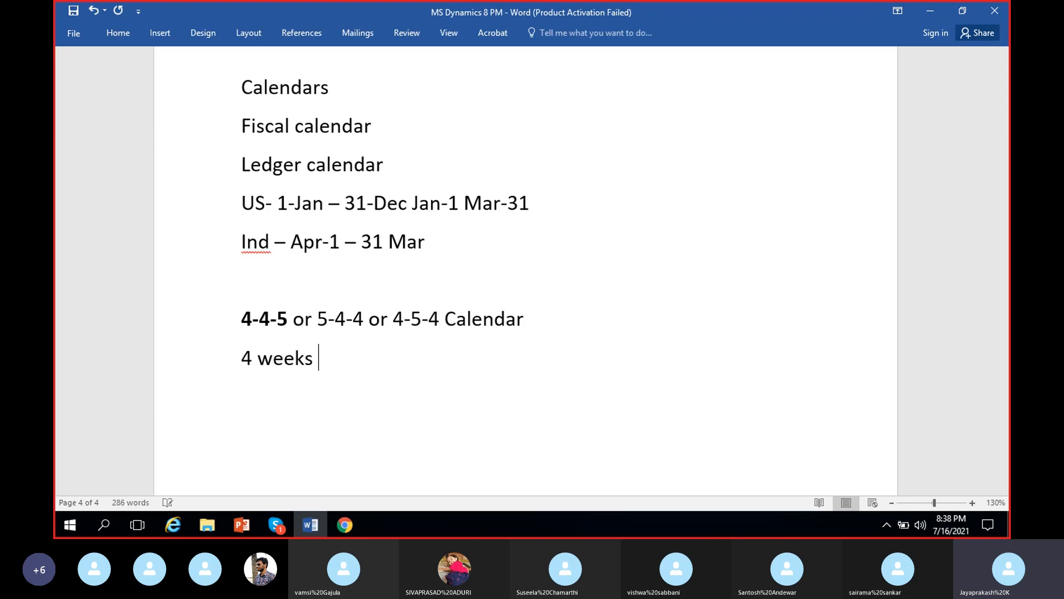
type(", 4 weeks ")
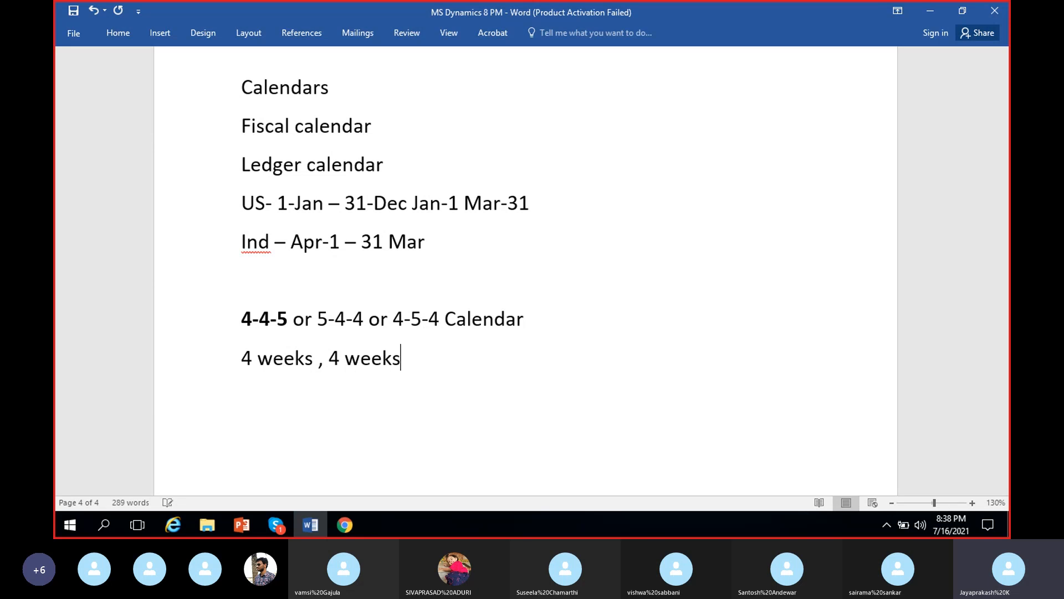
type(", 5 weeks")
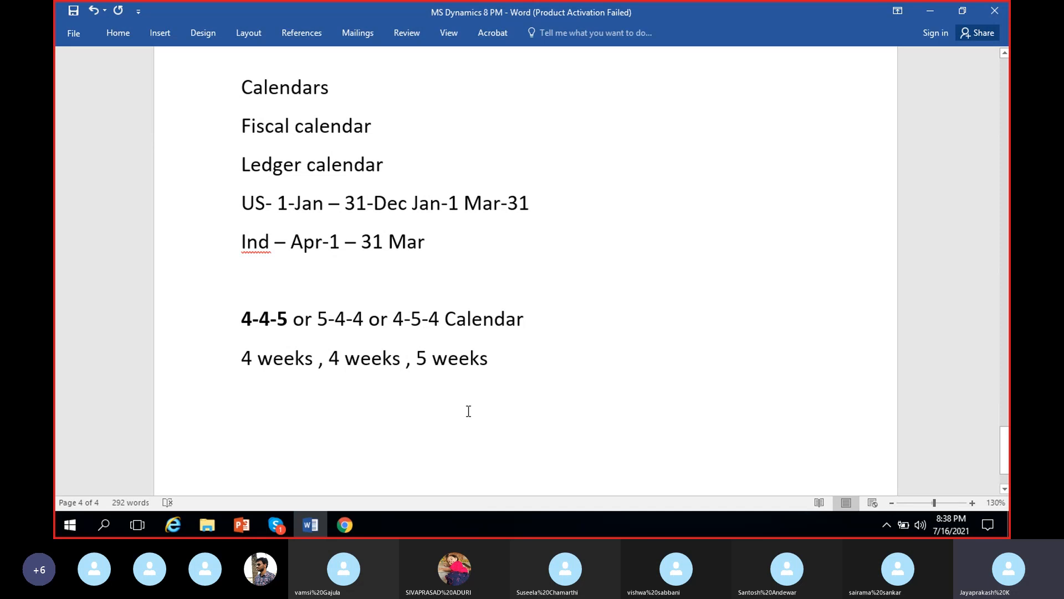
- Begin a new line with "28" below the weeks line
key("Return")
type("28")
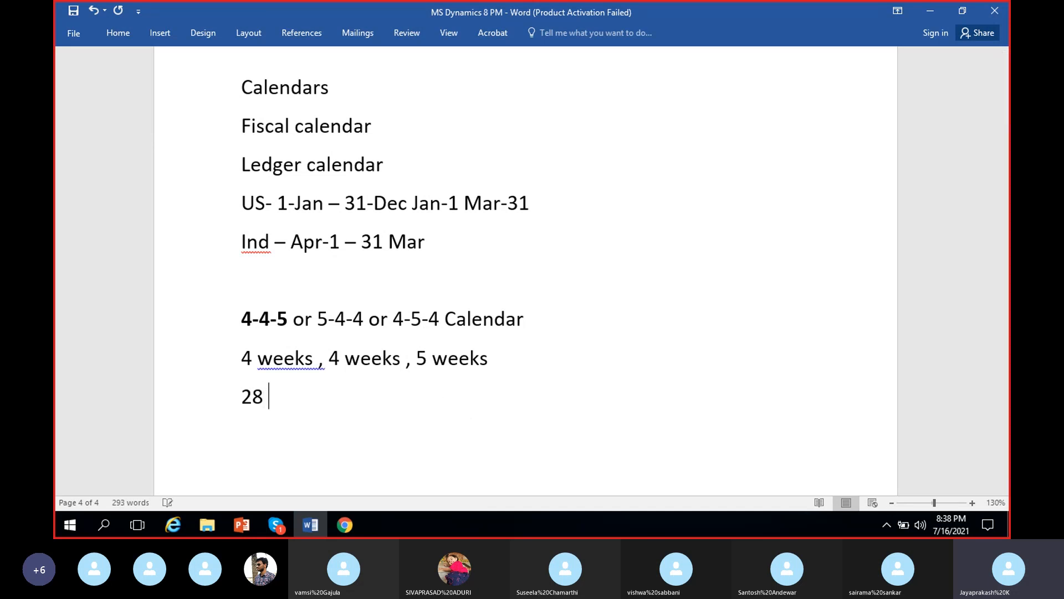